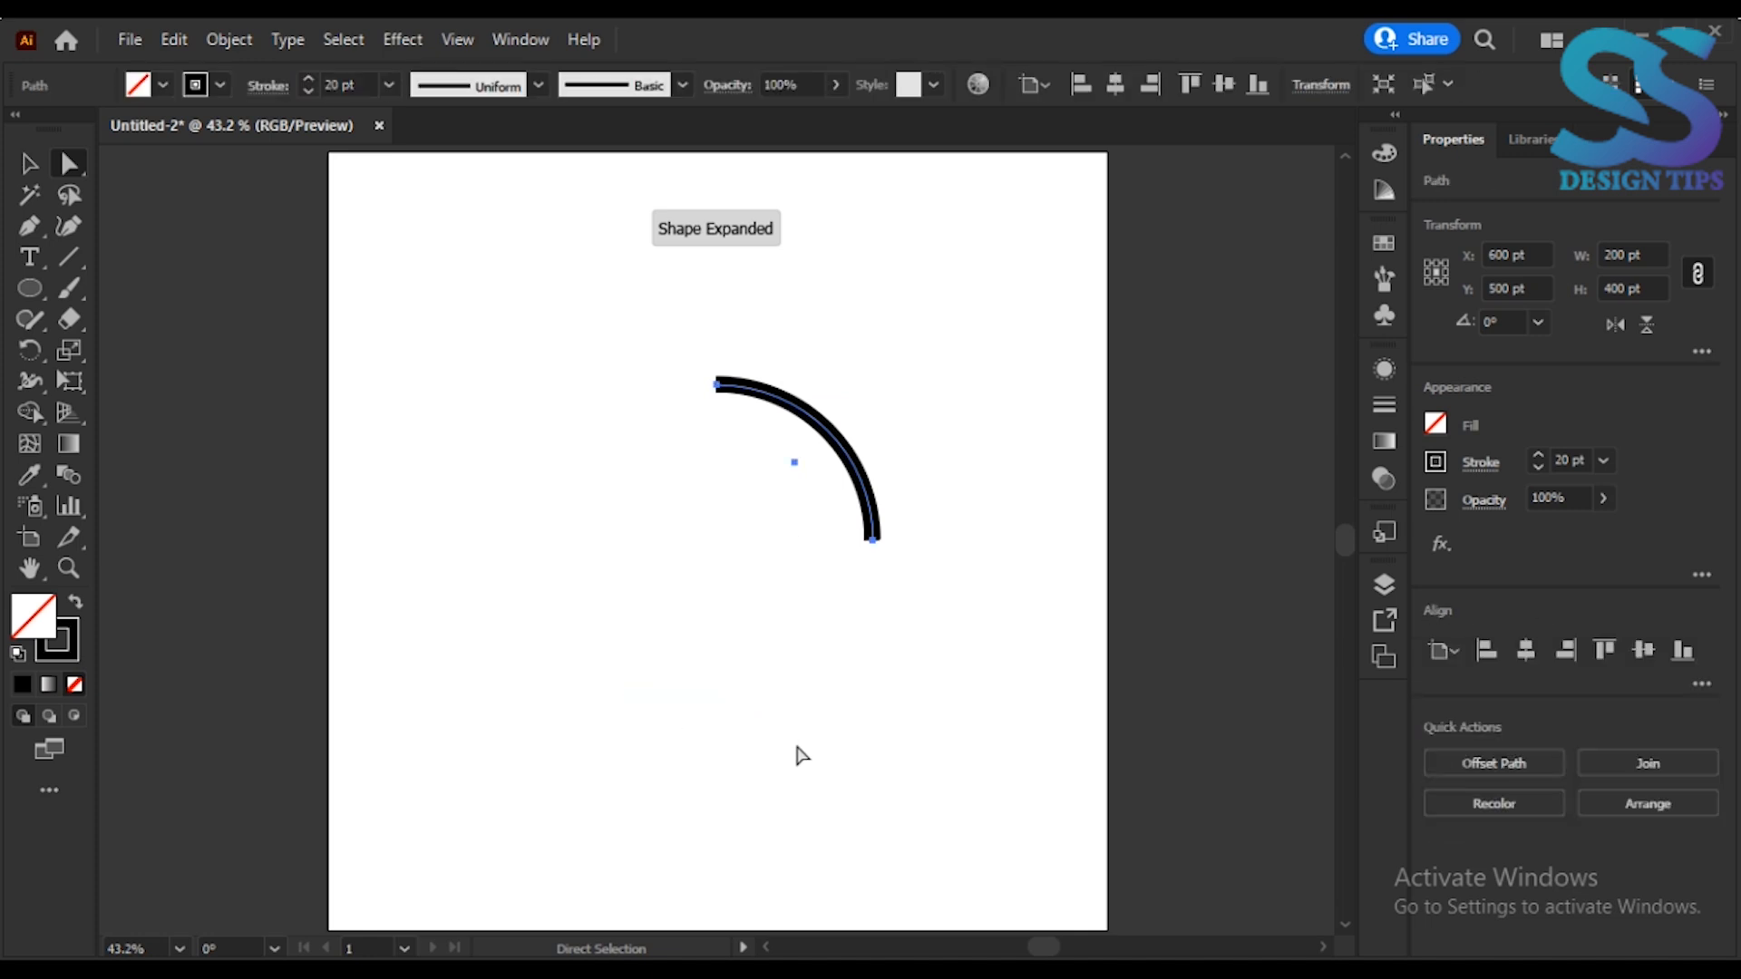
Create a copy of the quarter-circle arc scaled to 10% both horizontally and vertically
key("v")
right_click(498, 283)
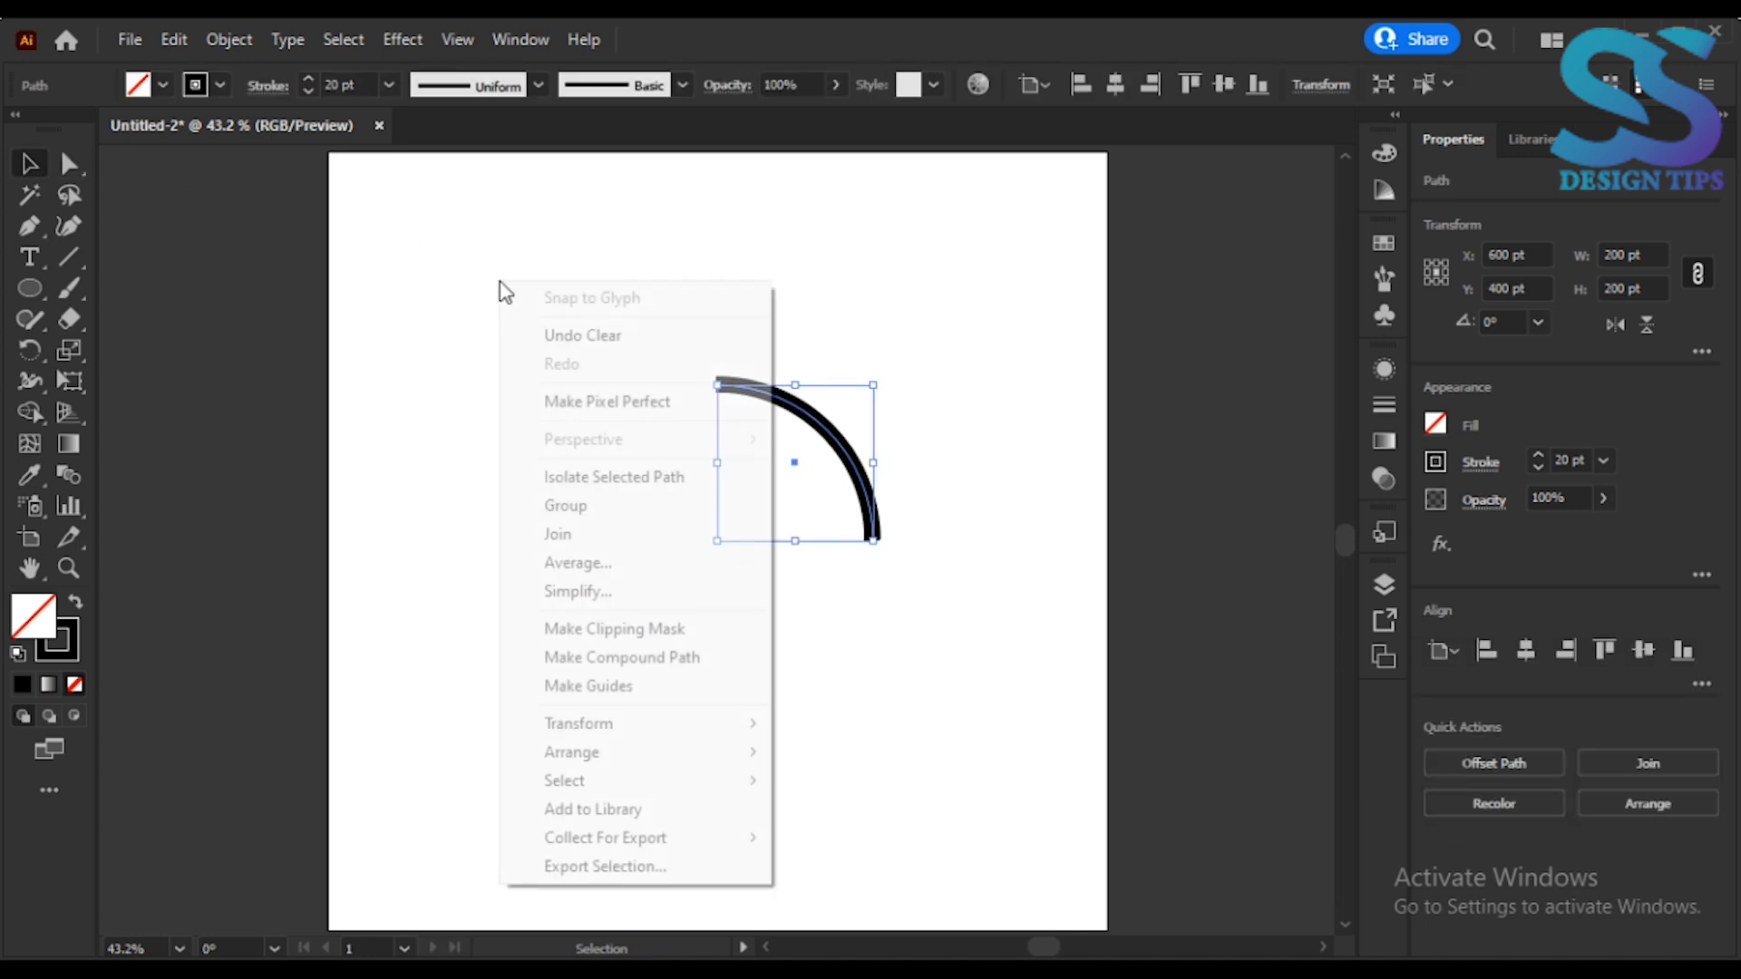
mouse_move(741, 730)
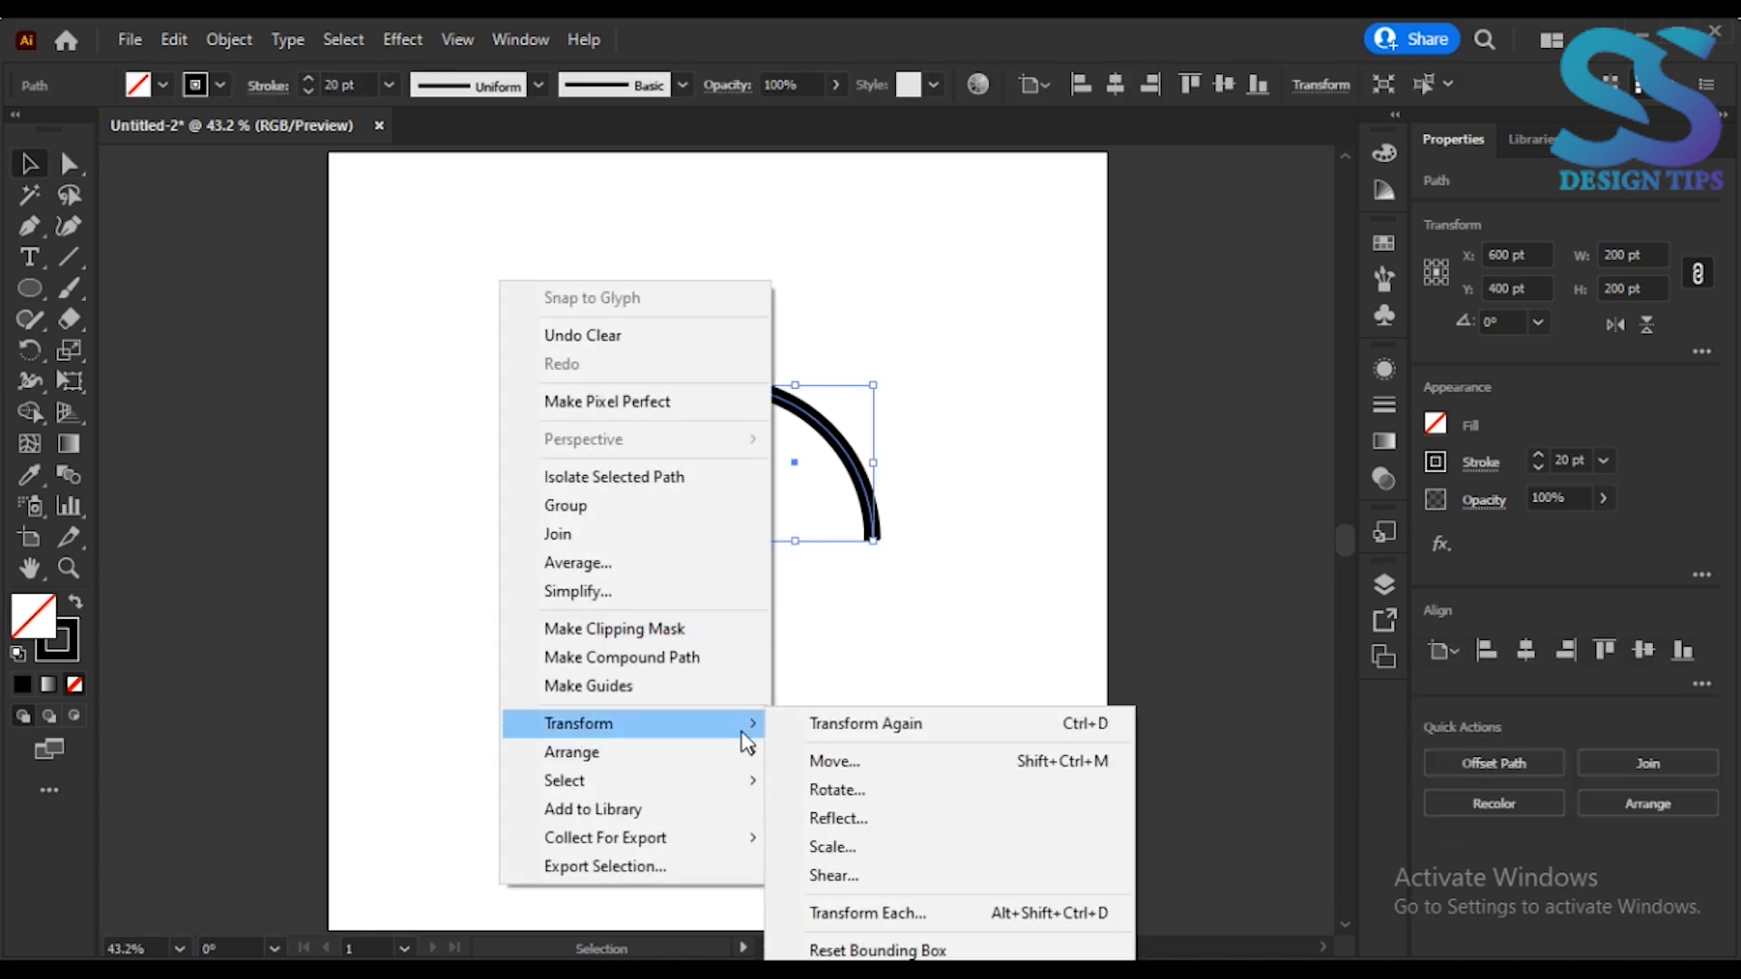
left_click(852, 844)
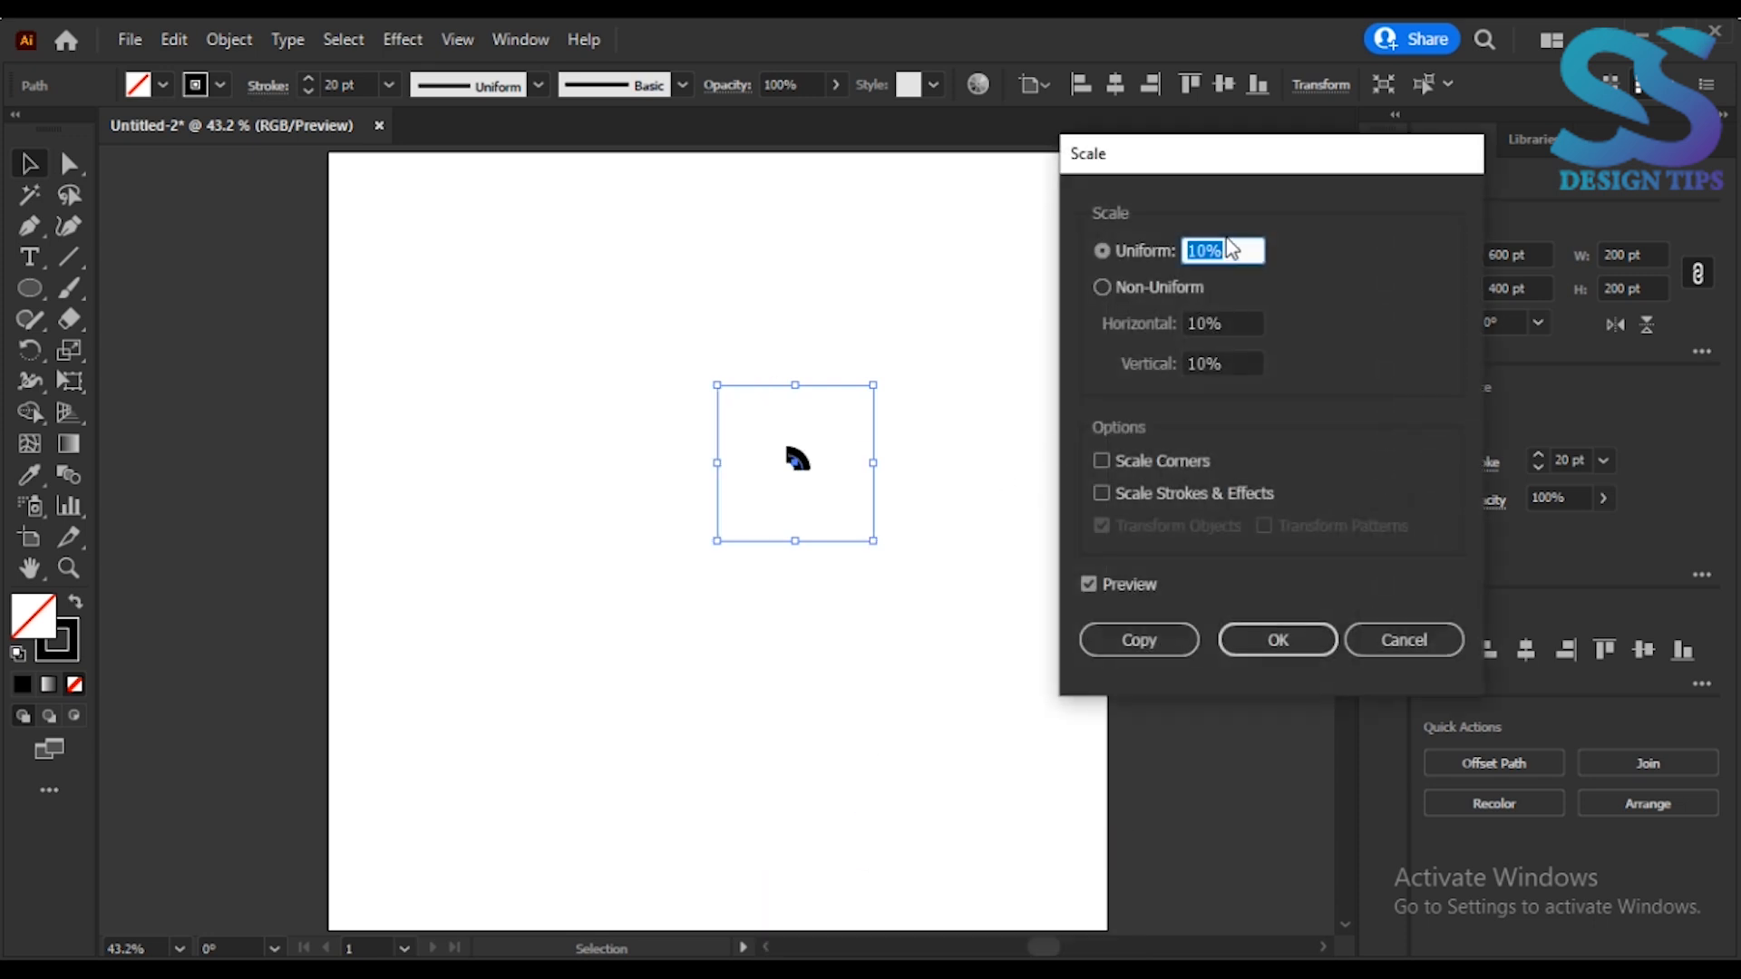
left_click_drag(1227, 323, 1193, 323)
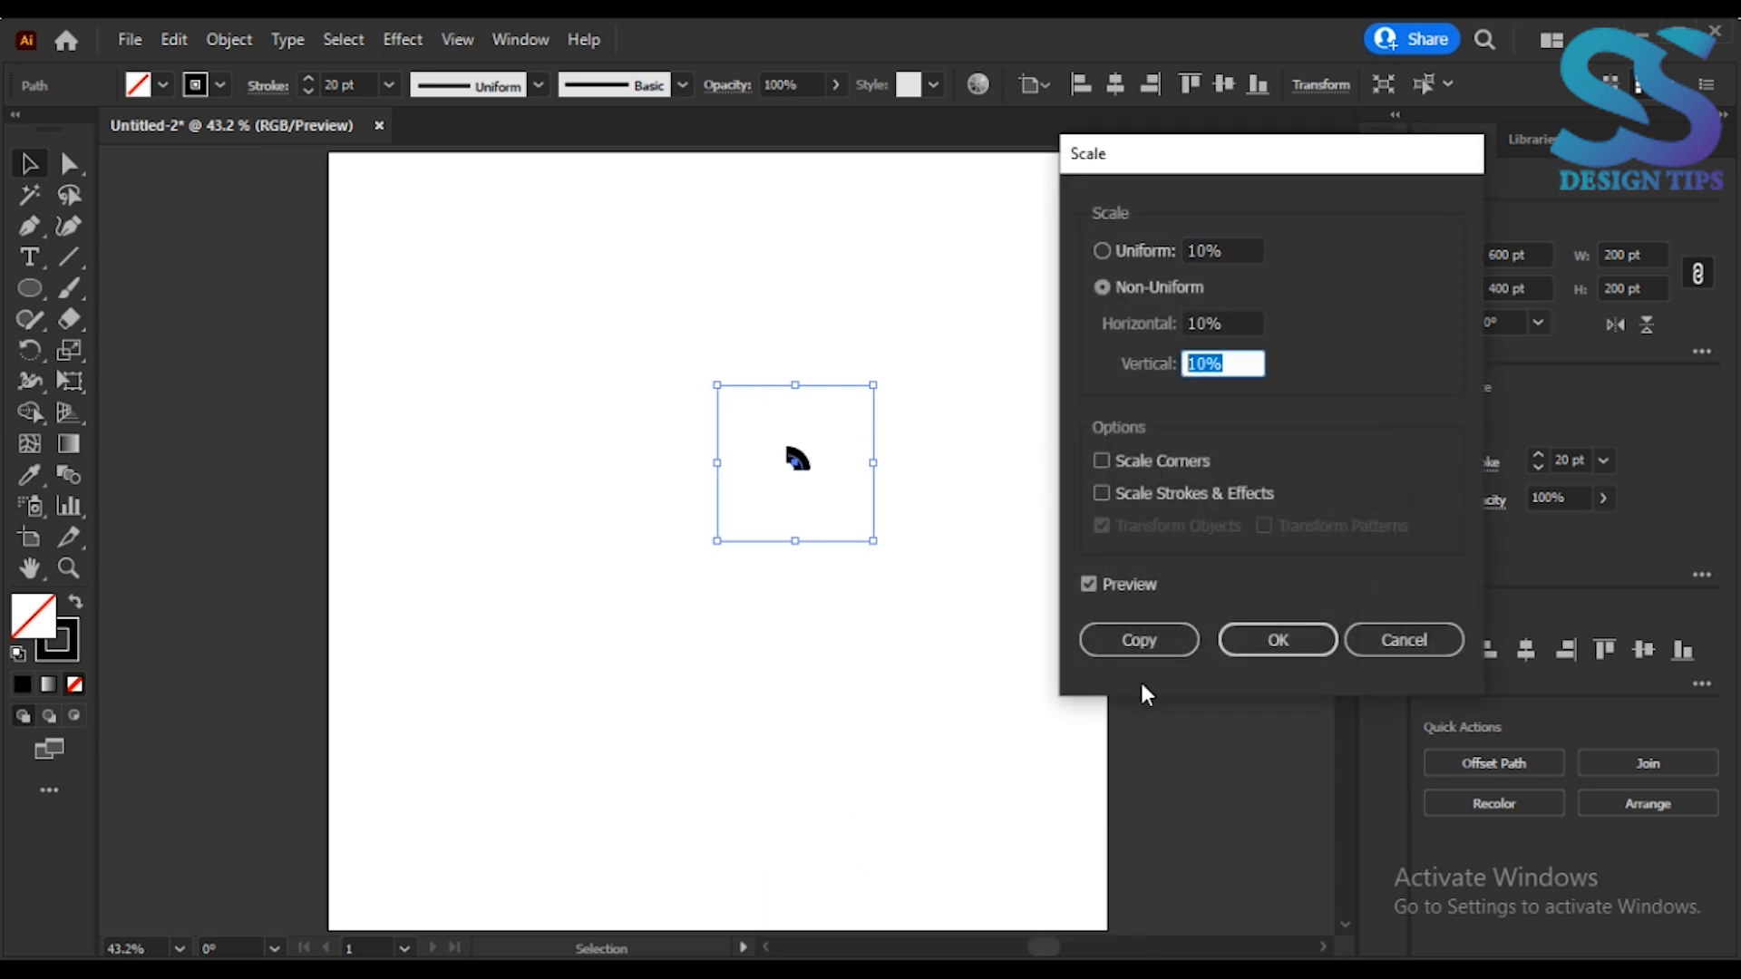
left_click(1153, 652)
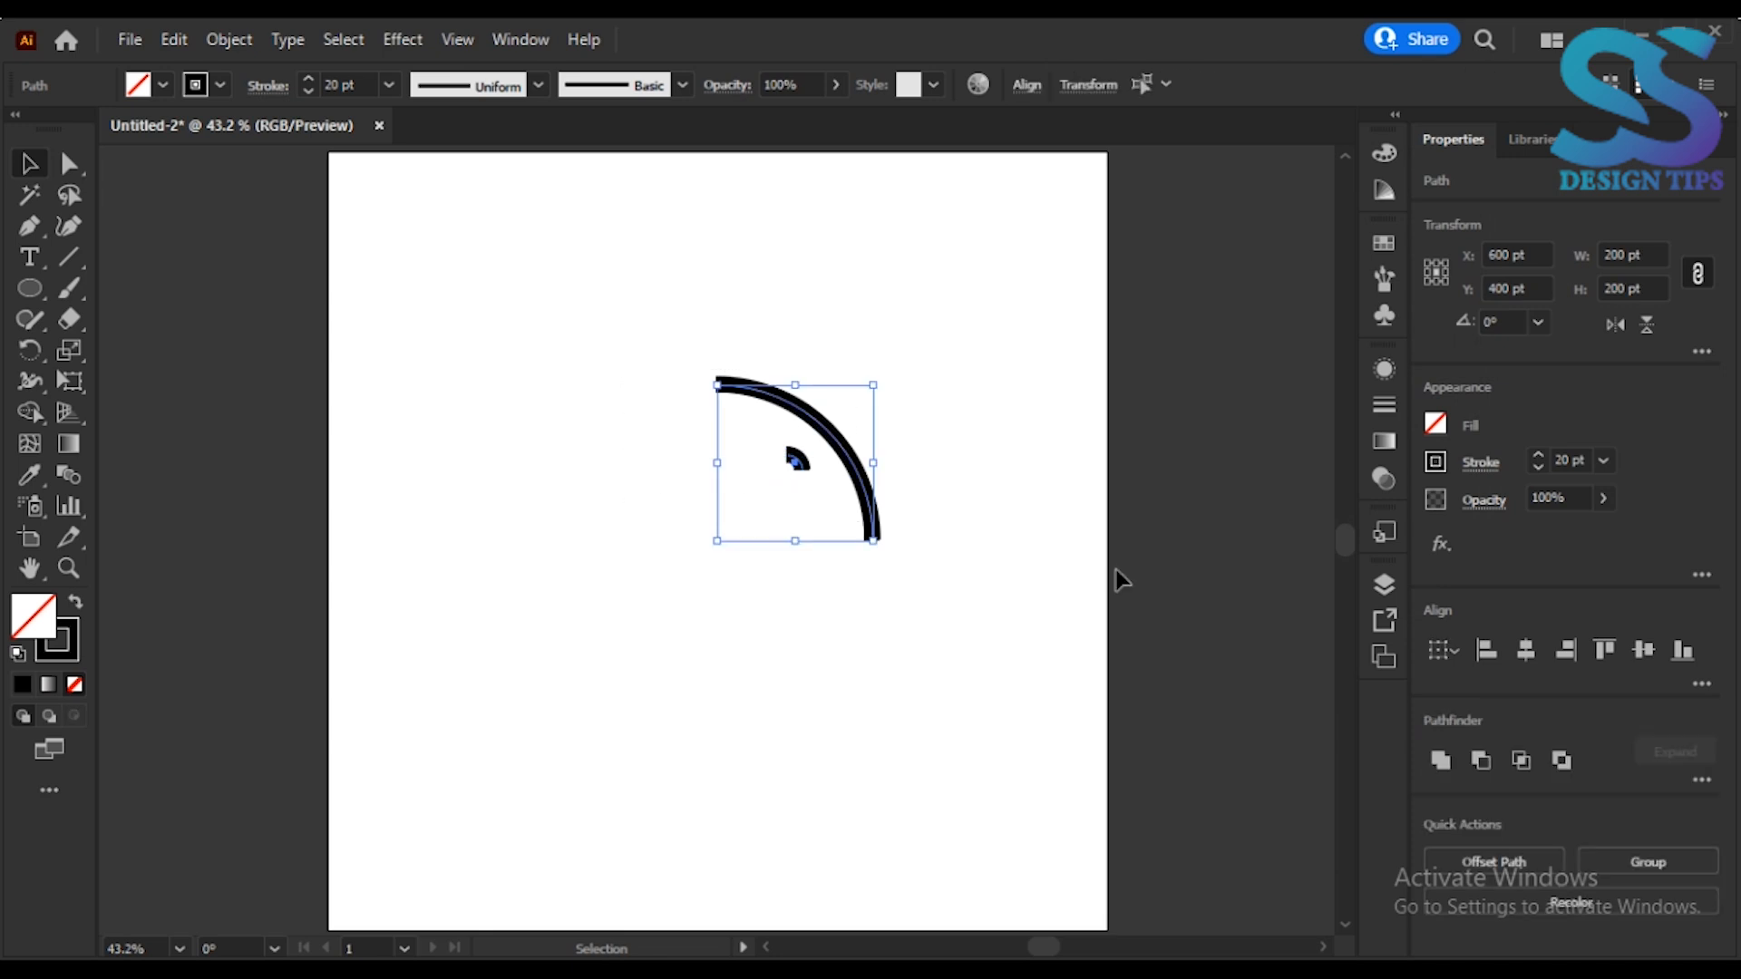
Align the small arc with the large arc's left and bottom edges
left_click(1484, 660)
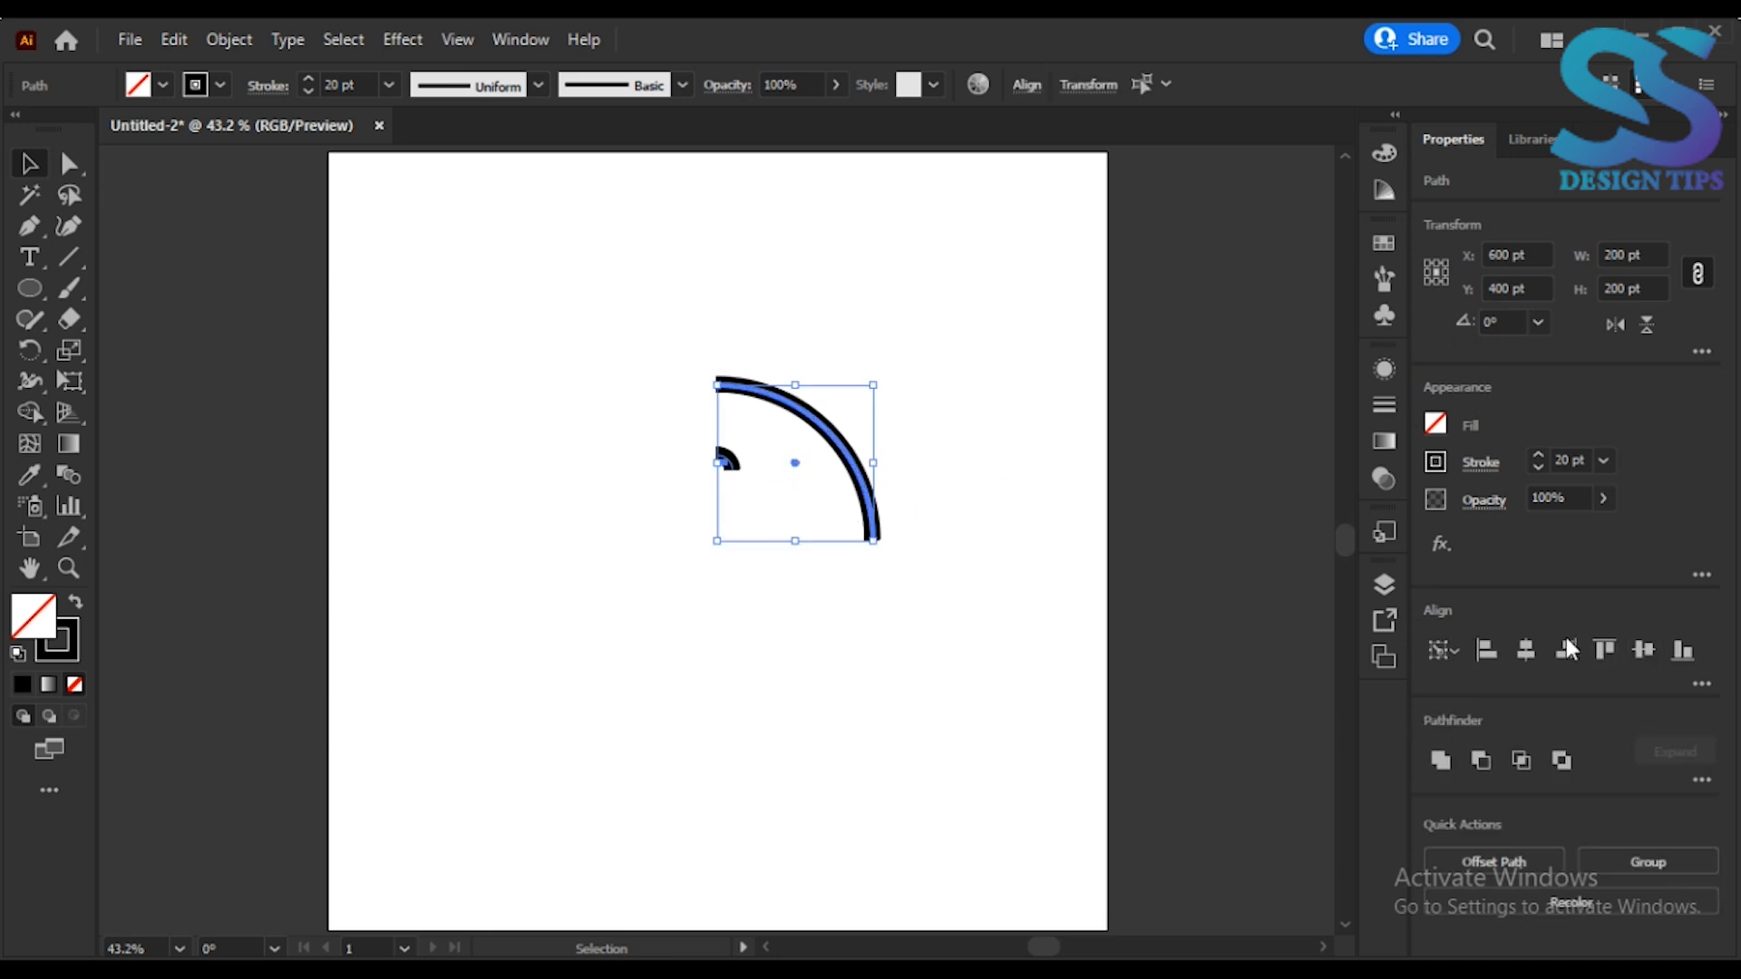
left_click(1682, 650)
left_click(887, 653)
Blend the small and large arcs using Specified Steps spacing to produce three intermediate arcs
left_click_drag(887, 652, 610, 369)
left_click(64, 487)
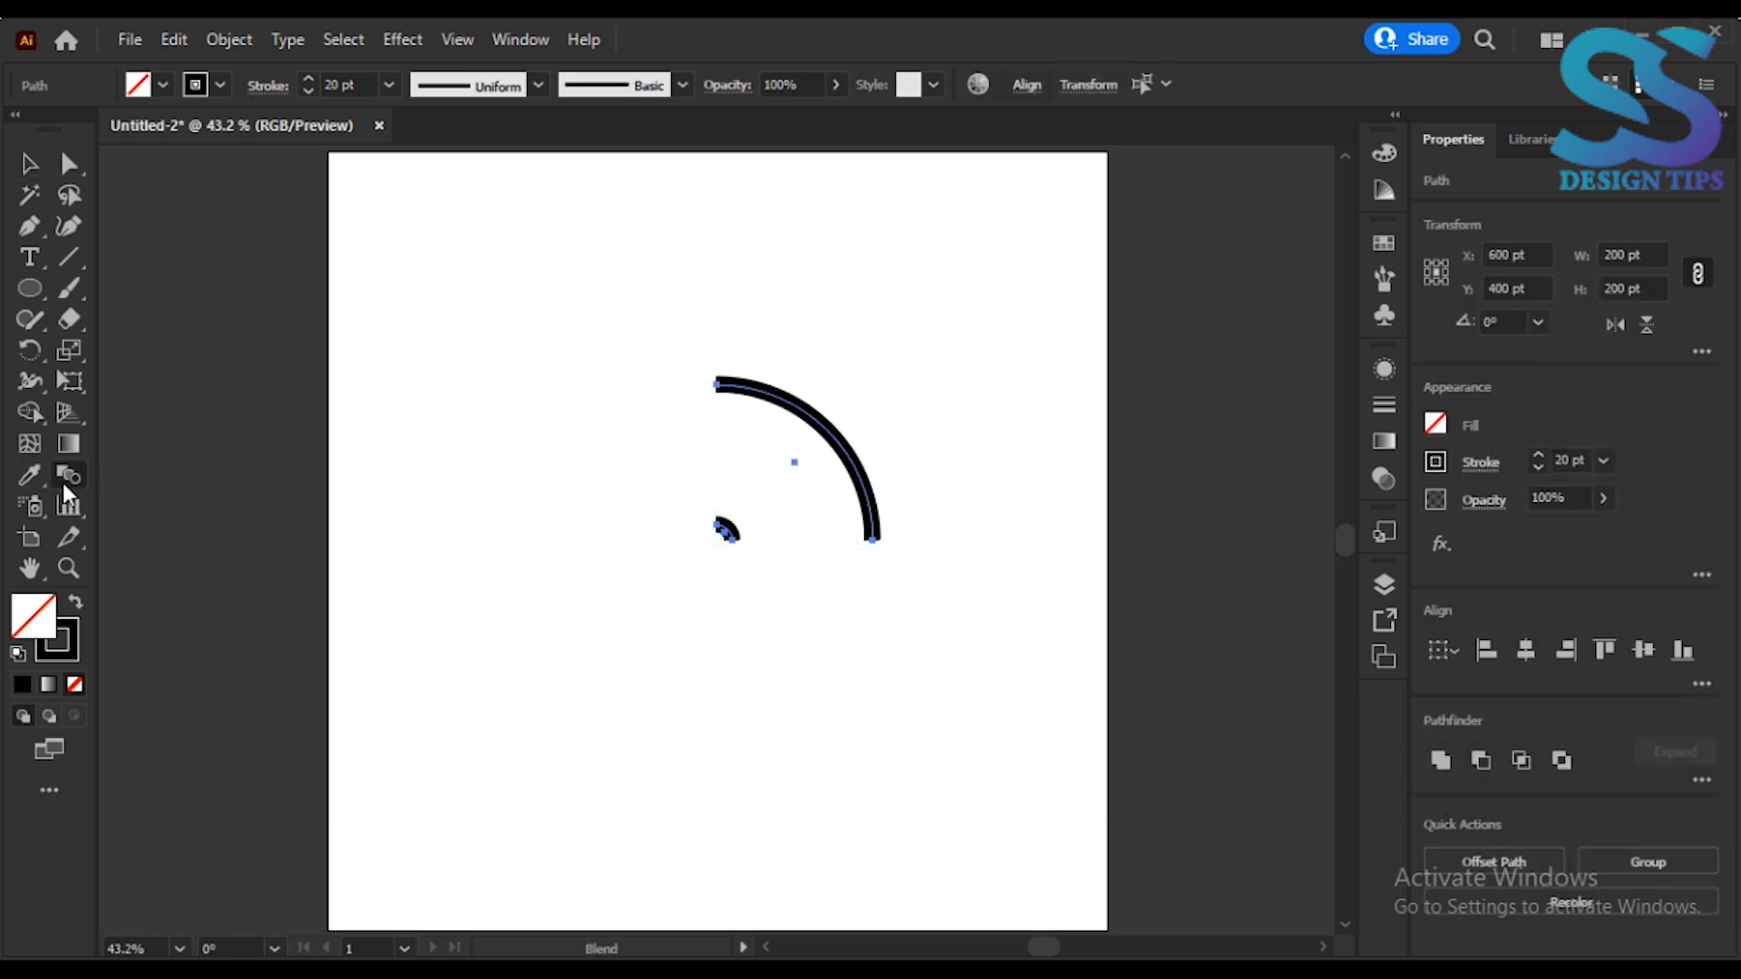
left_click(796, 467)
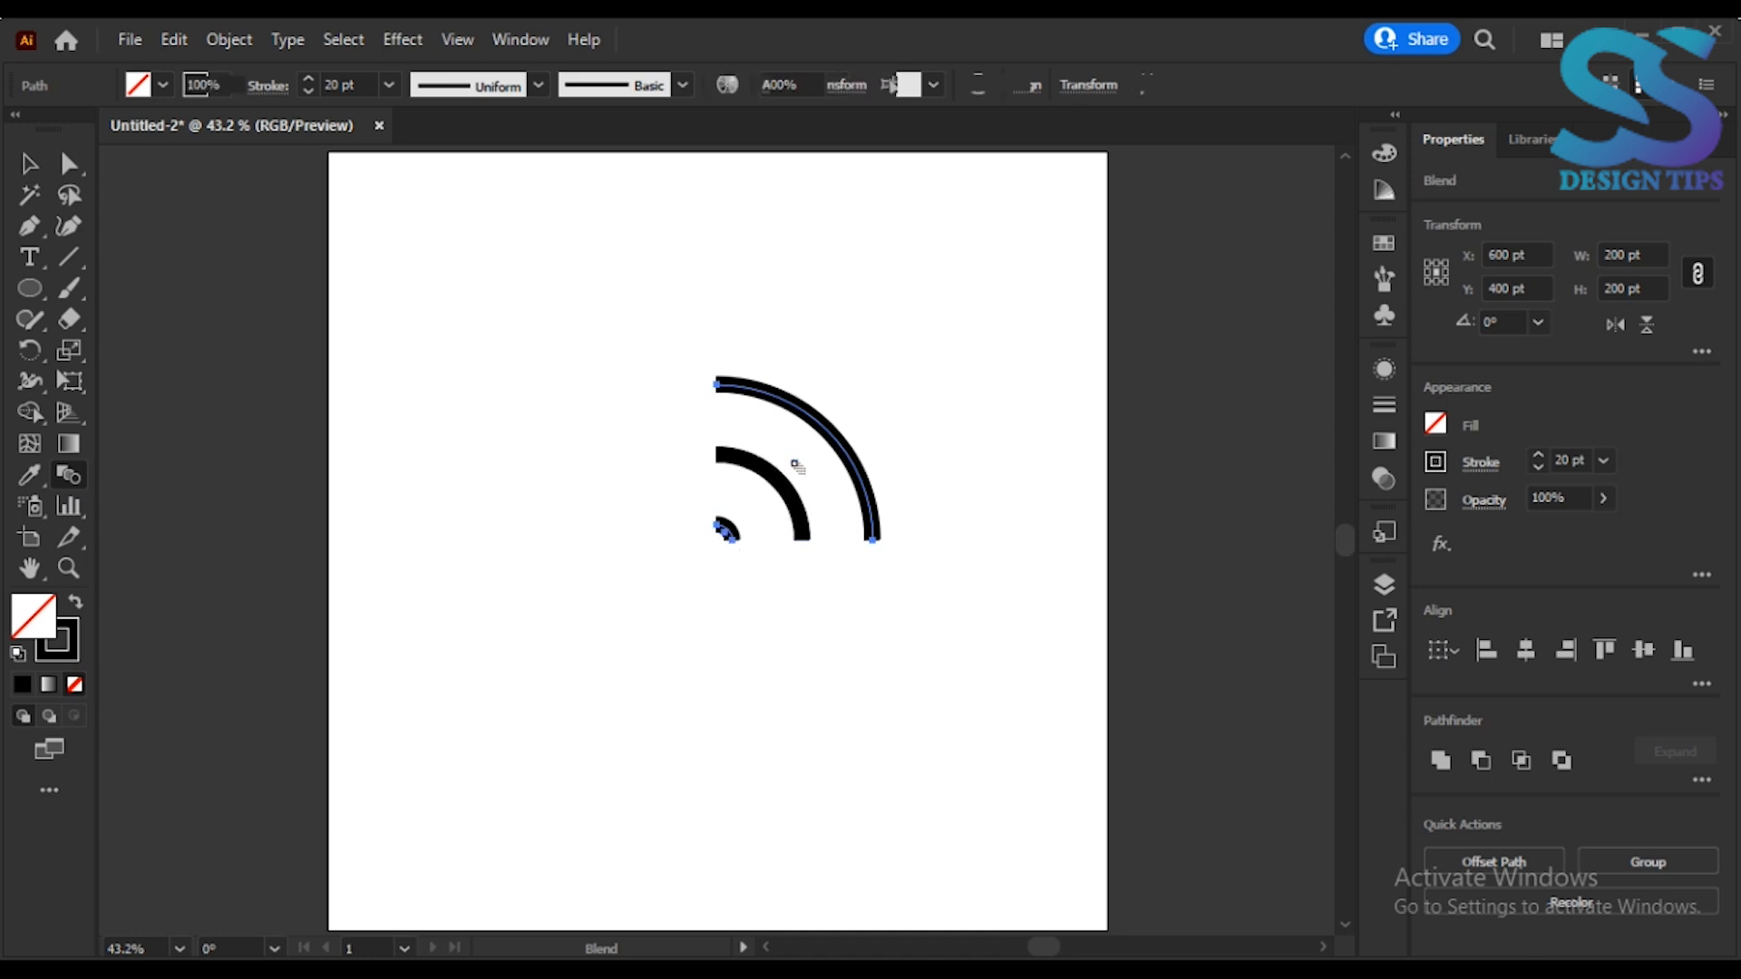
double_click(70, 481)
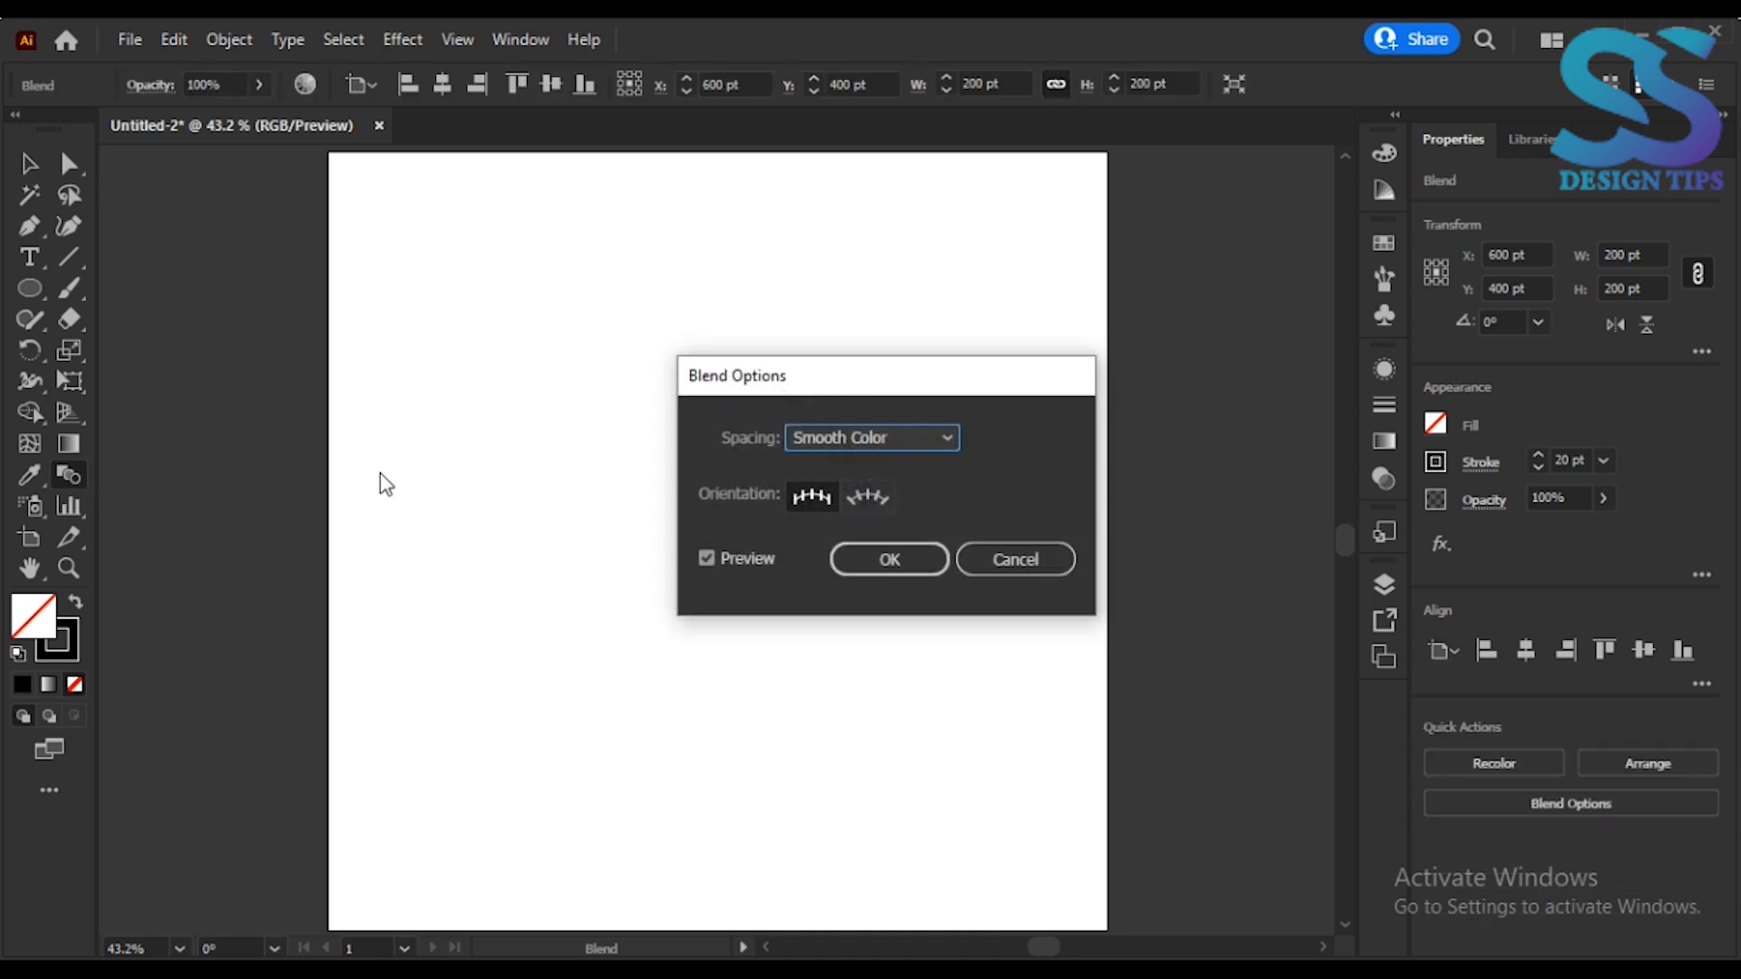
left_click(843, 452)
left_click(863, 492)
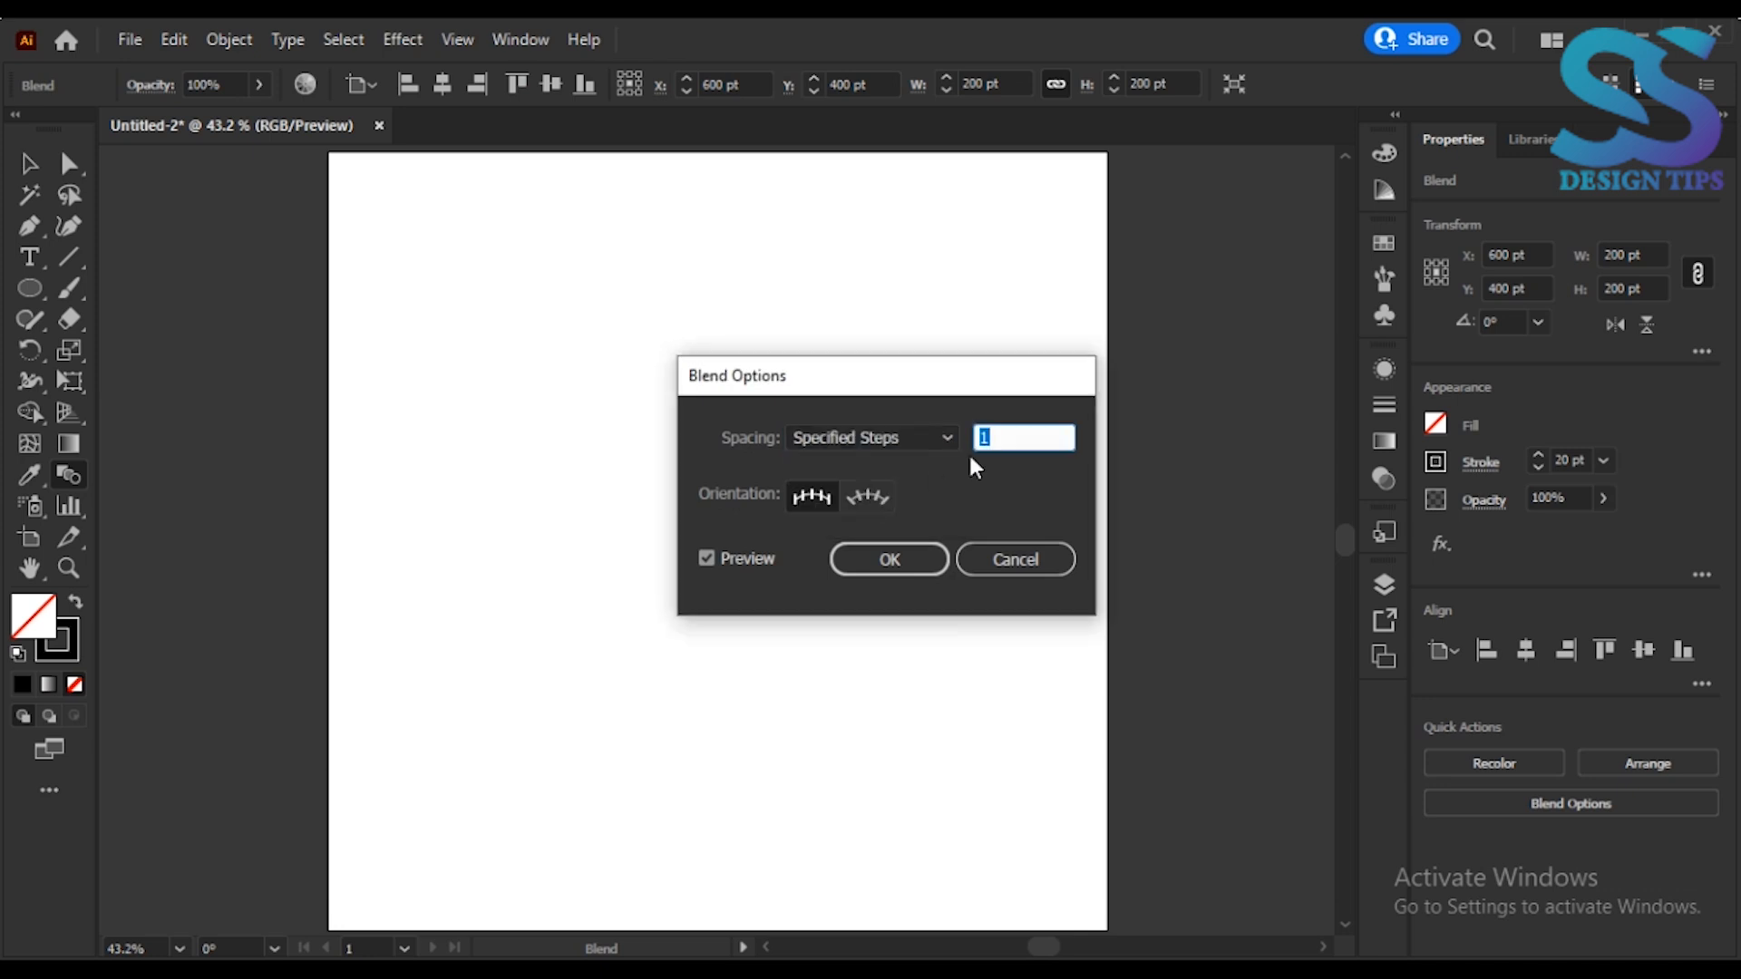
left_click(910, 563)
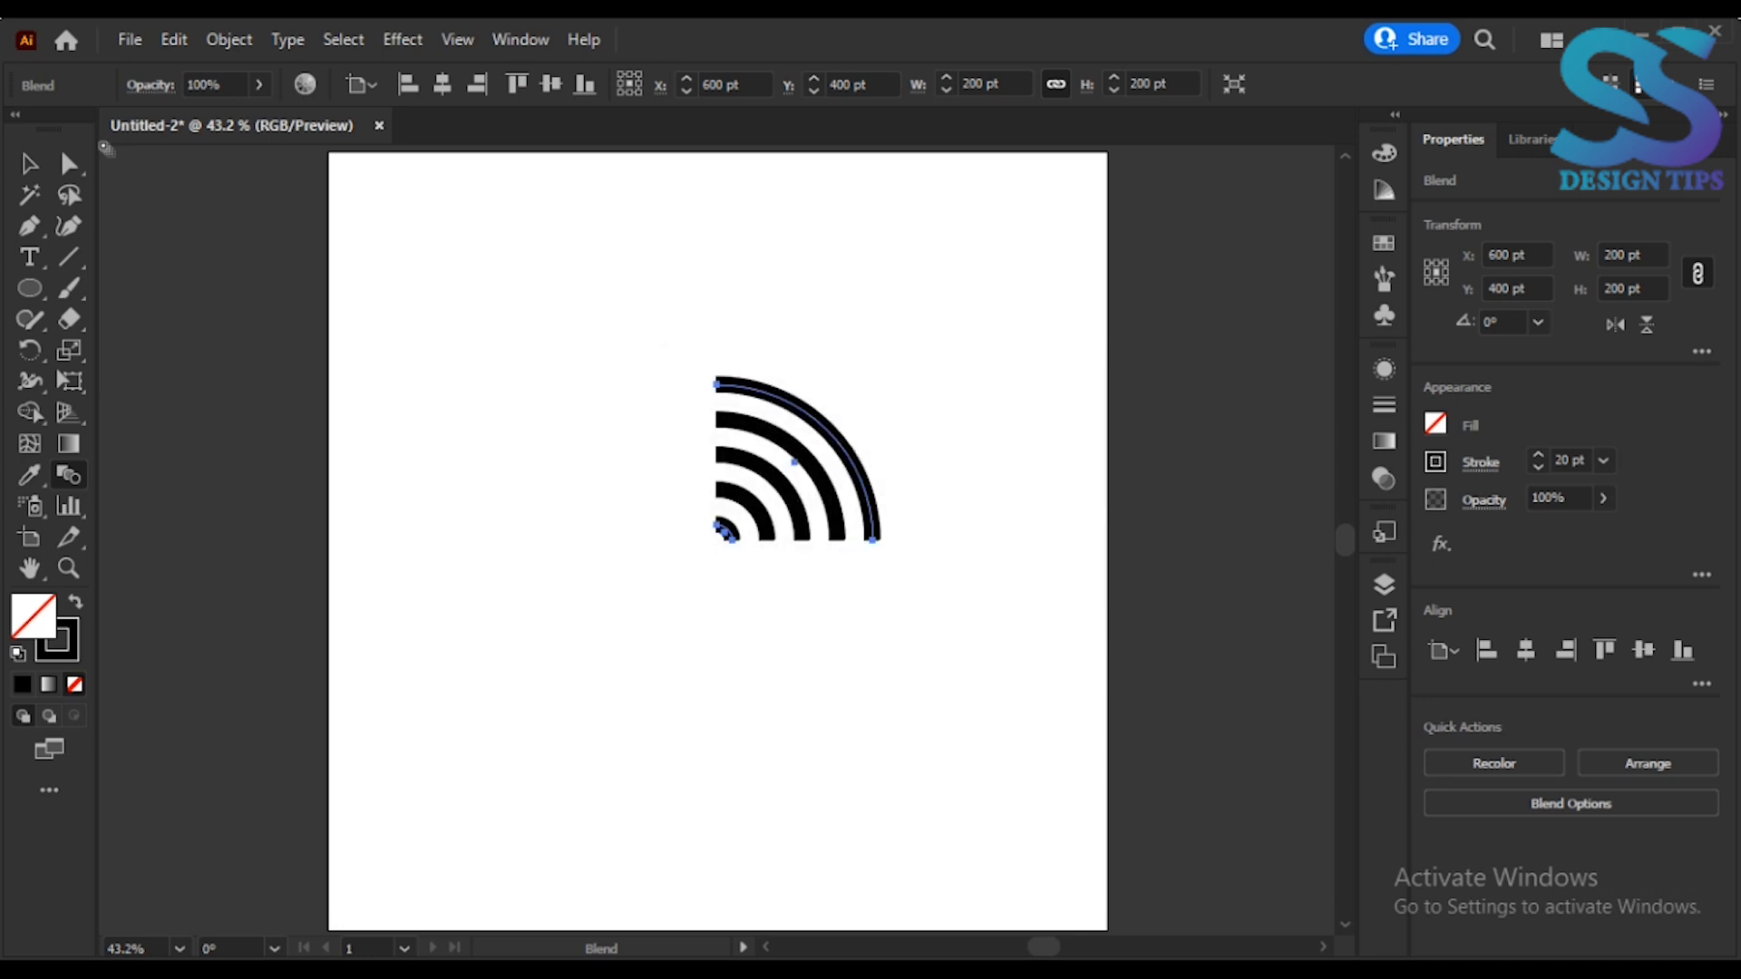
Set up a Distort & Transform Transform effect on the blend with Reflect X and Reflect Y enabled
left_click(20, 169)
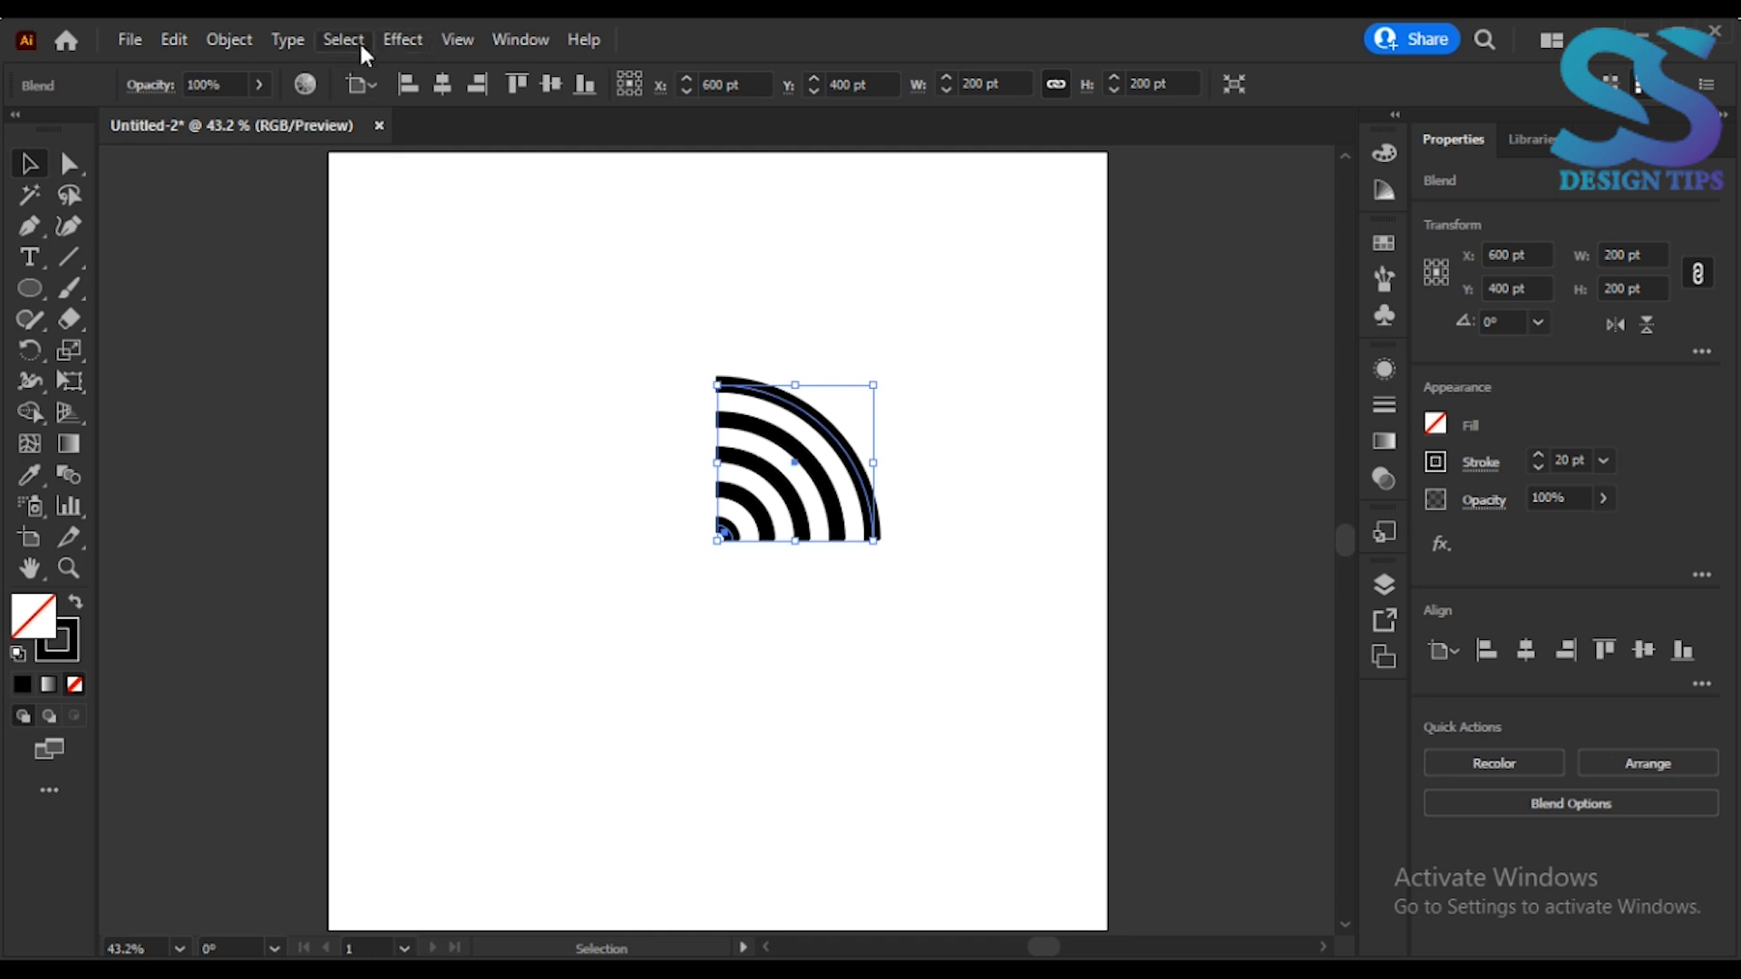
left_click(344, 41)
left_click(403, 40)
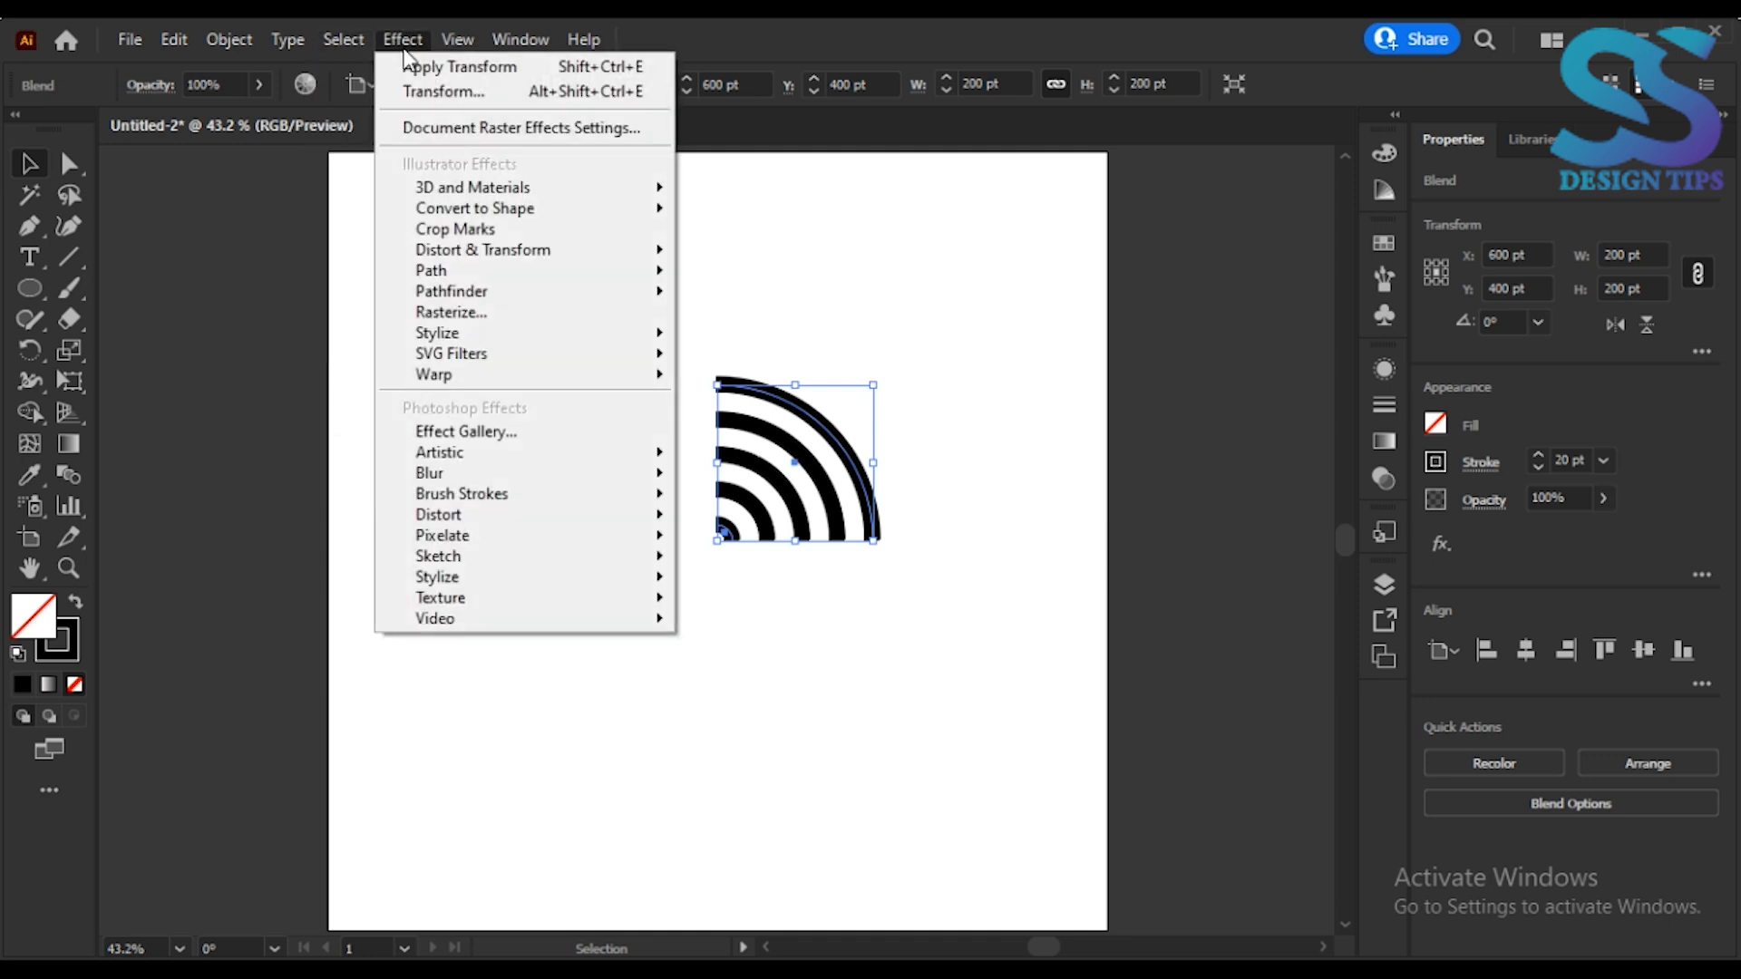
mouse_move(669, 262)
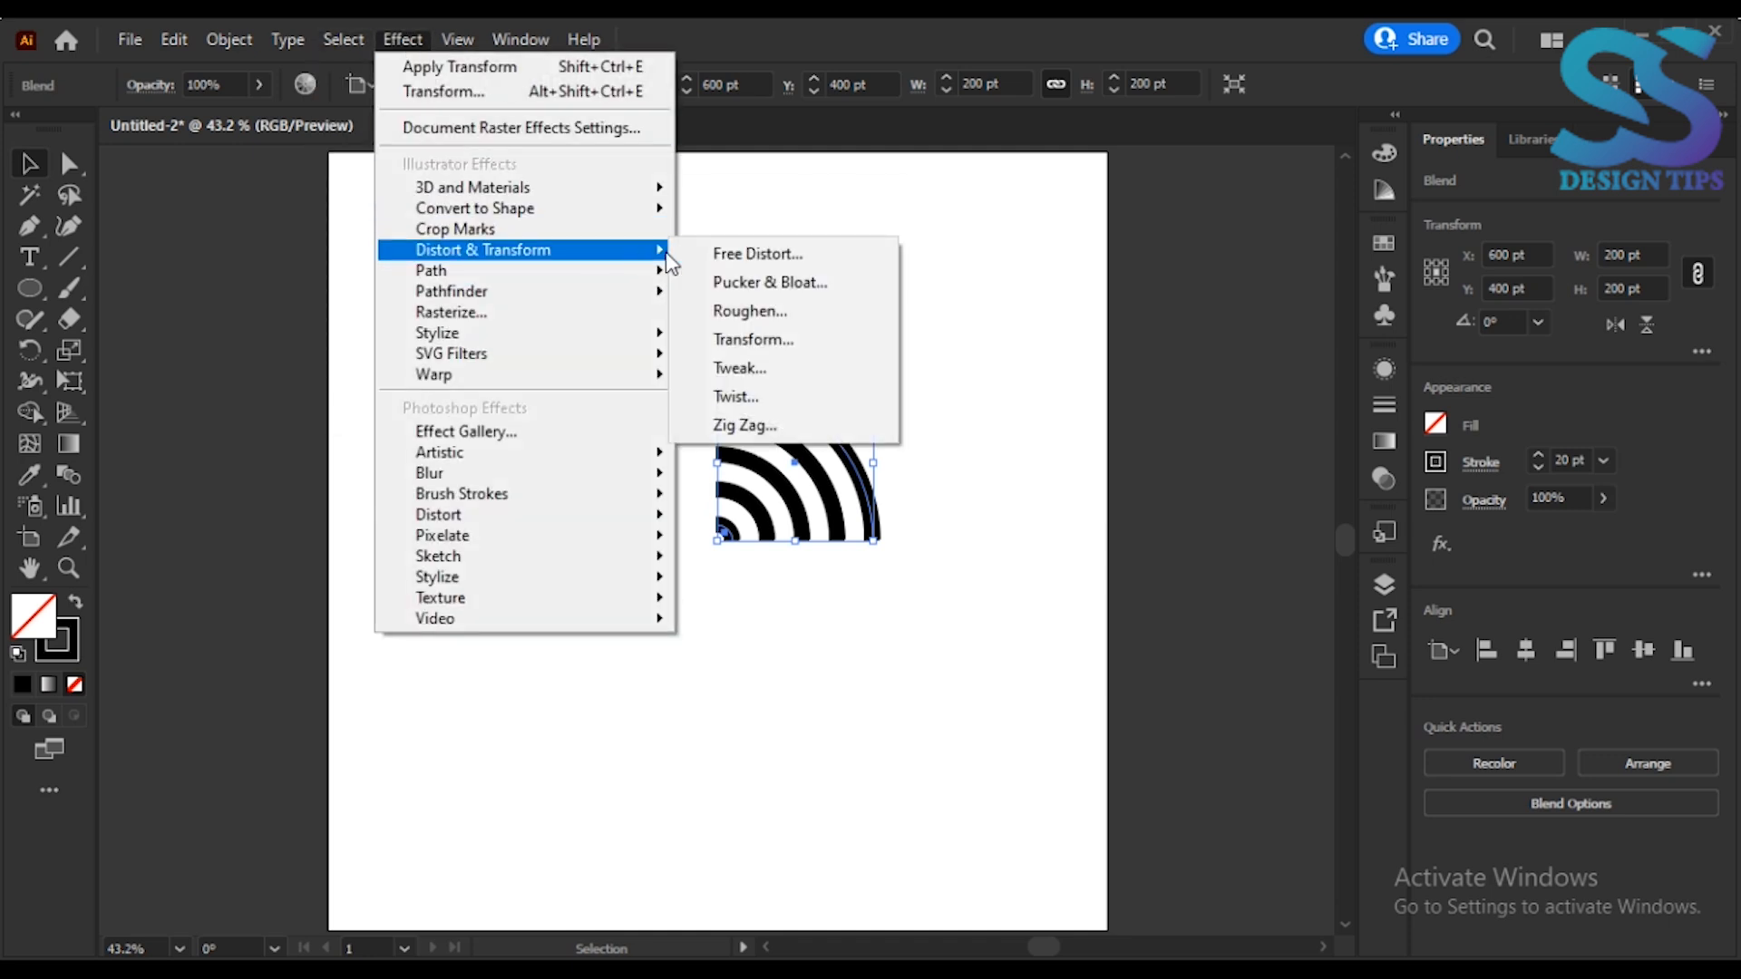
left_click(759, 337)
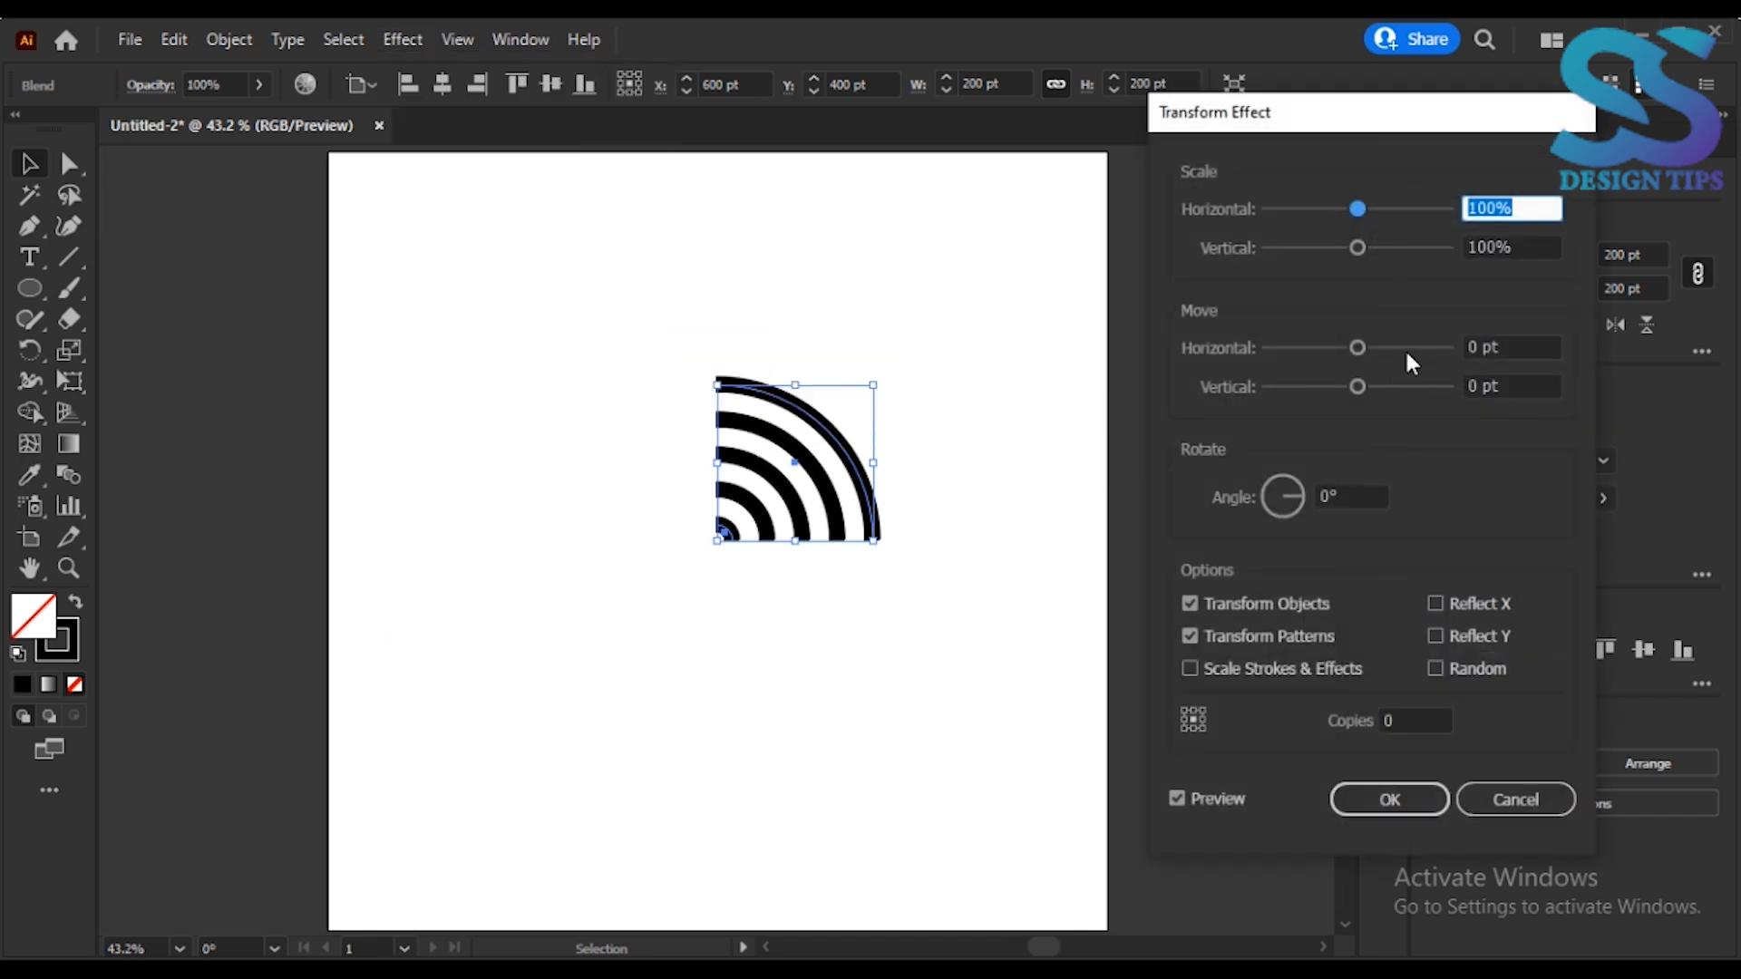
left_click(1438, 604)
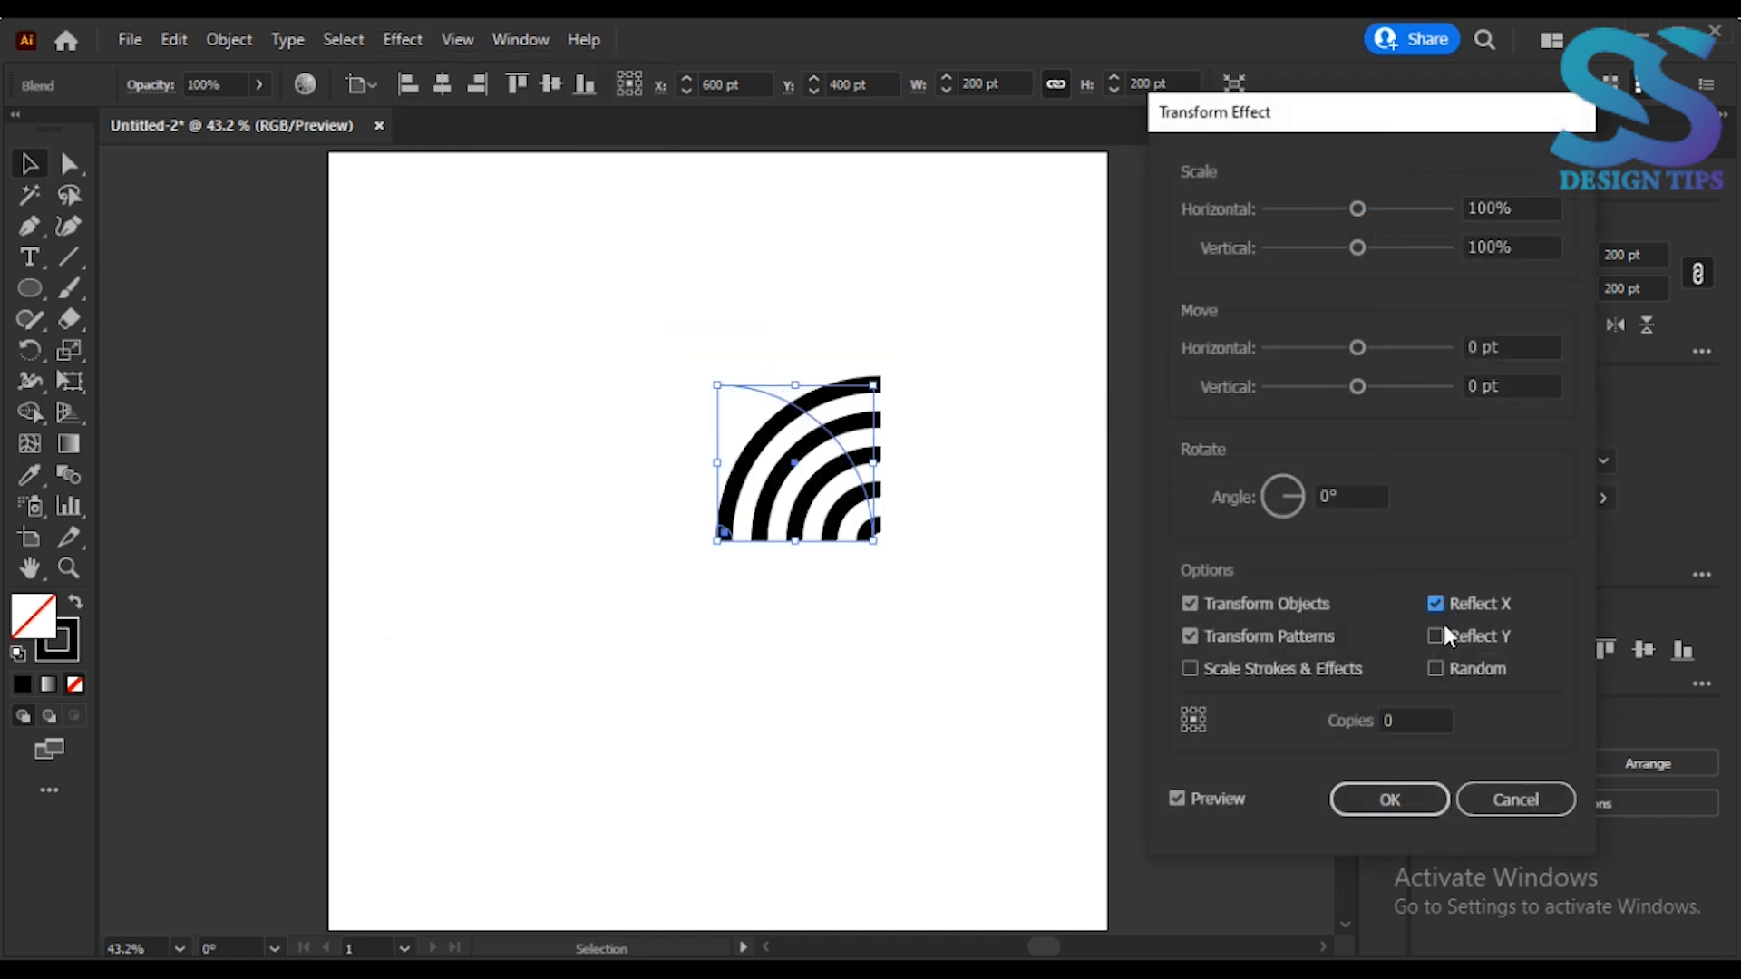
left_click(1443, 626)
Apply the Transform effect with a 10 pt horizontal move, a -10 pt vertical move and one copy
left_click(1461, 348)
type("10")
left_click(1465, 384)
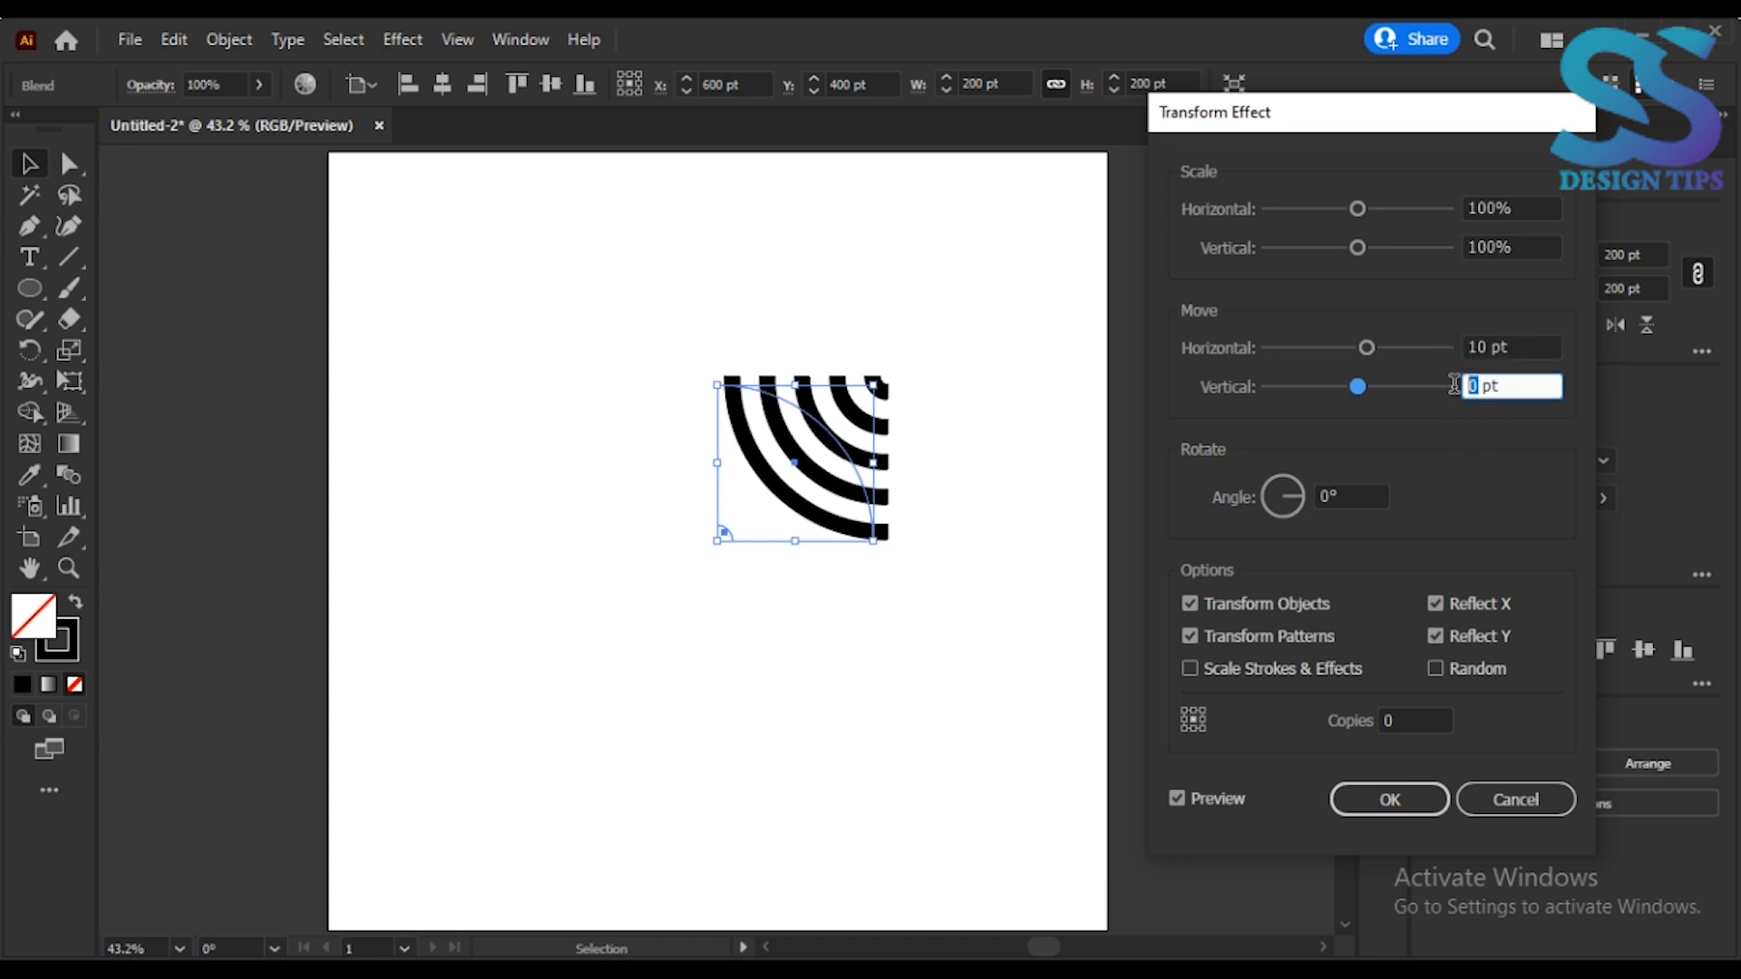
type("-10")
left_click(1367, 723)
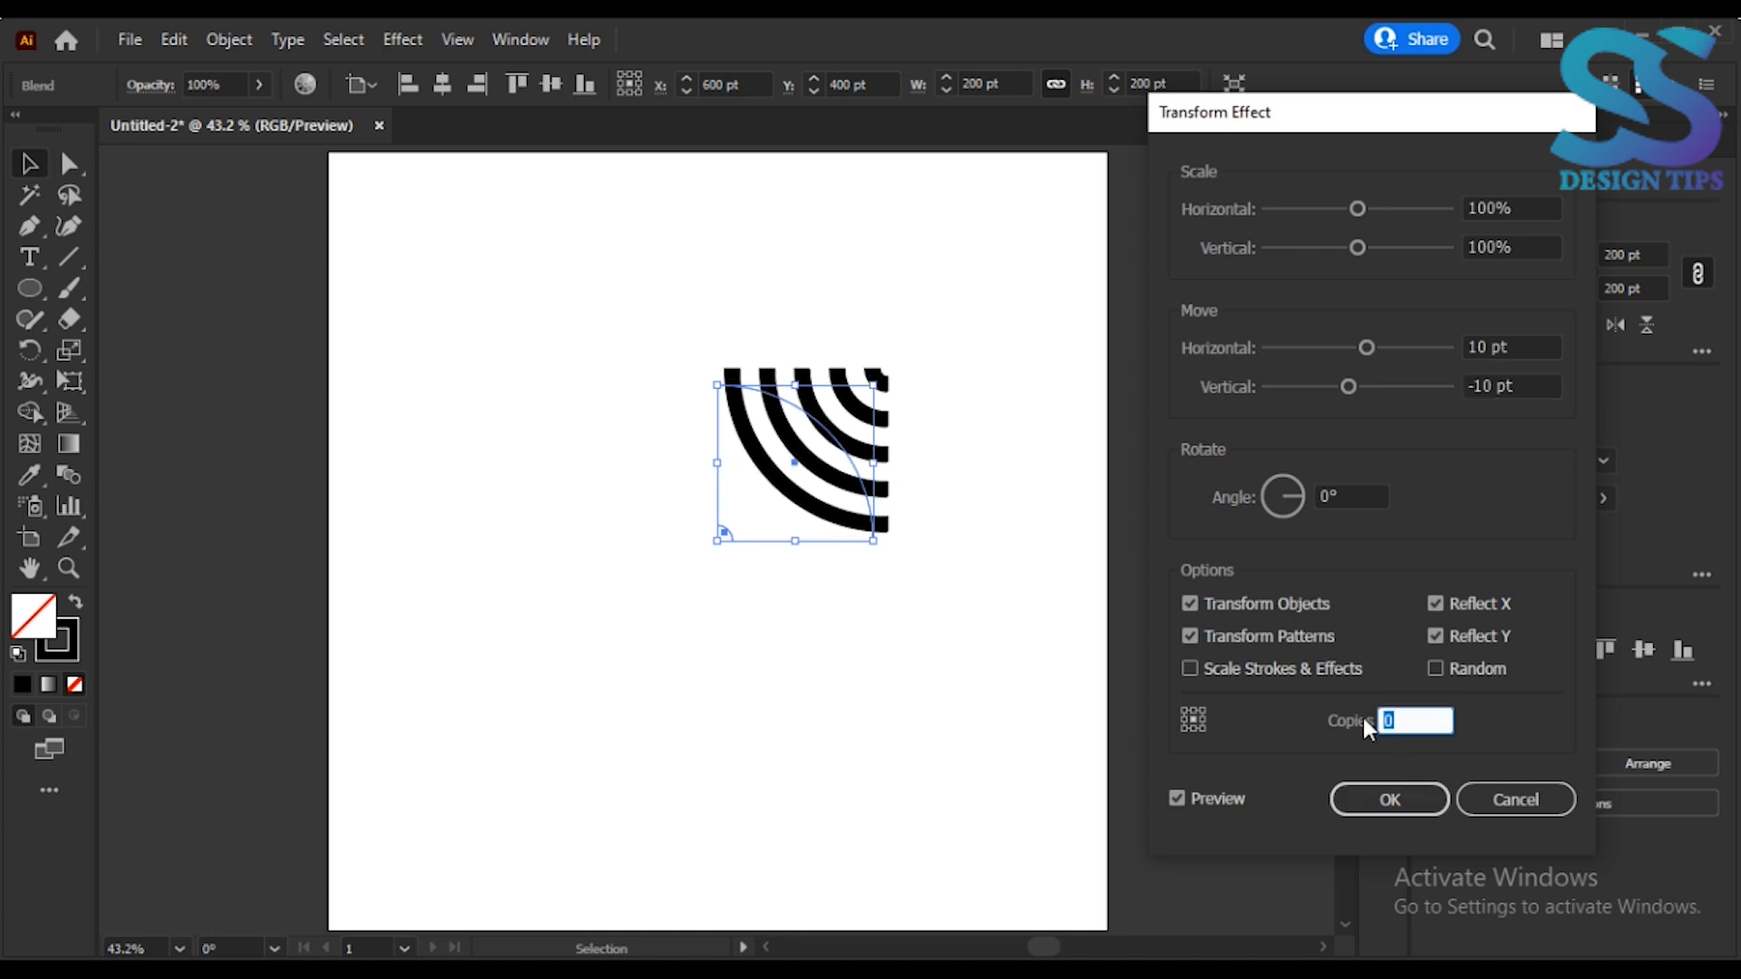
left_click(1390, 798)
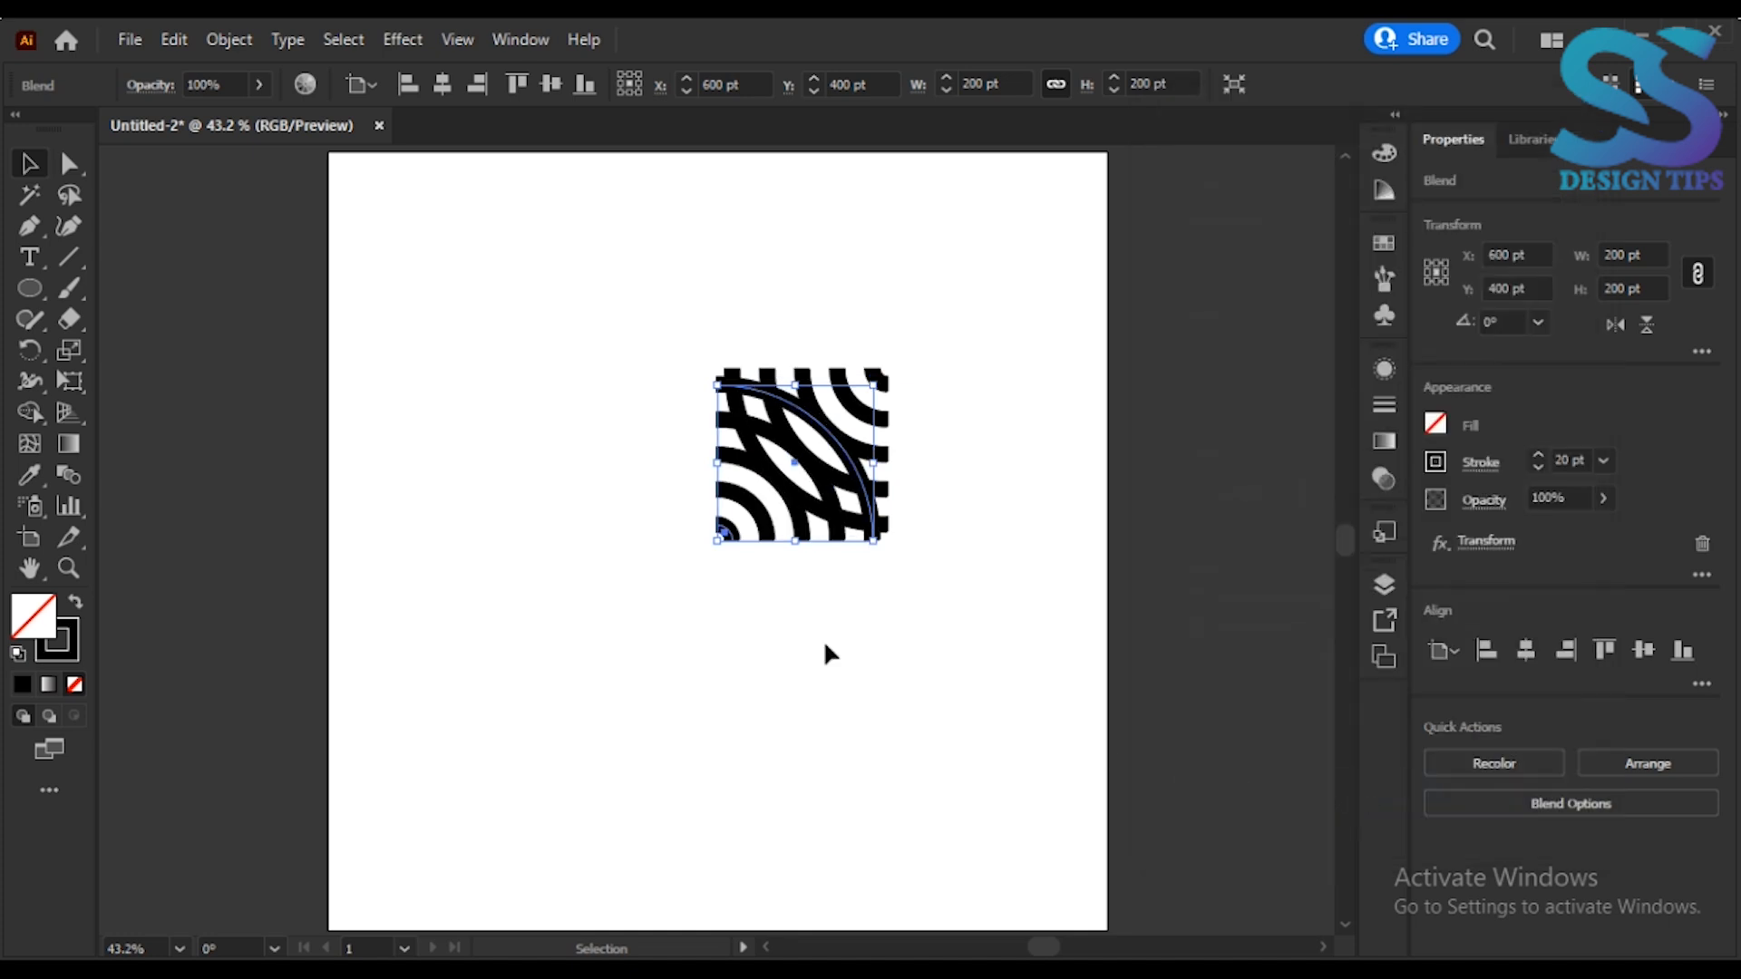
Expand the appearance of the blended arcs and their reflected copy
left_click(560, 345)
left_click(873, 540)
left_click(234, 39)
left_click(331, 363)
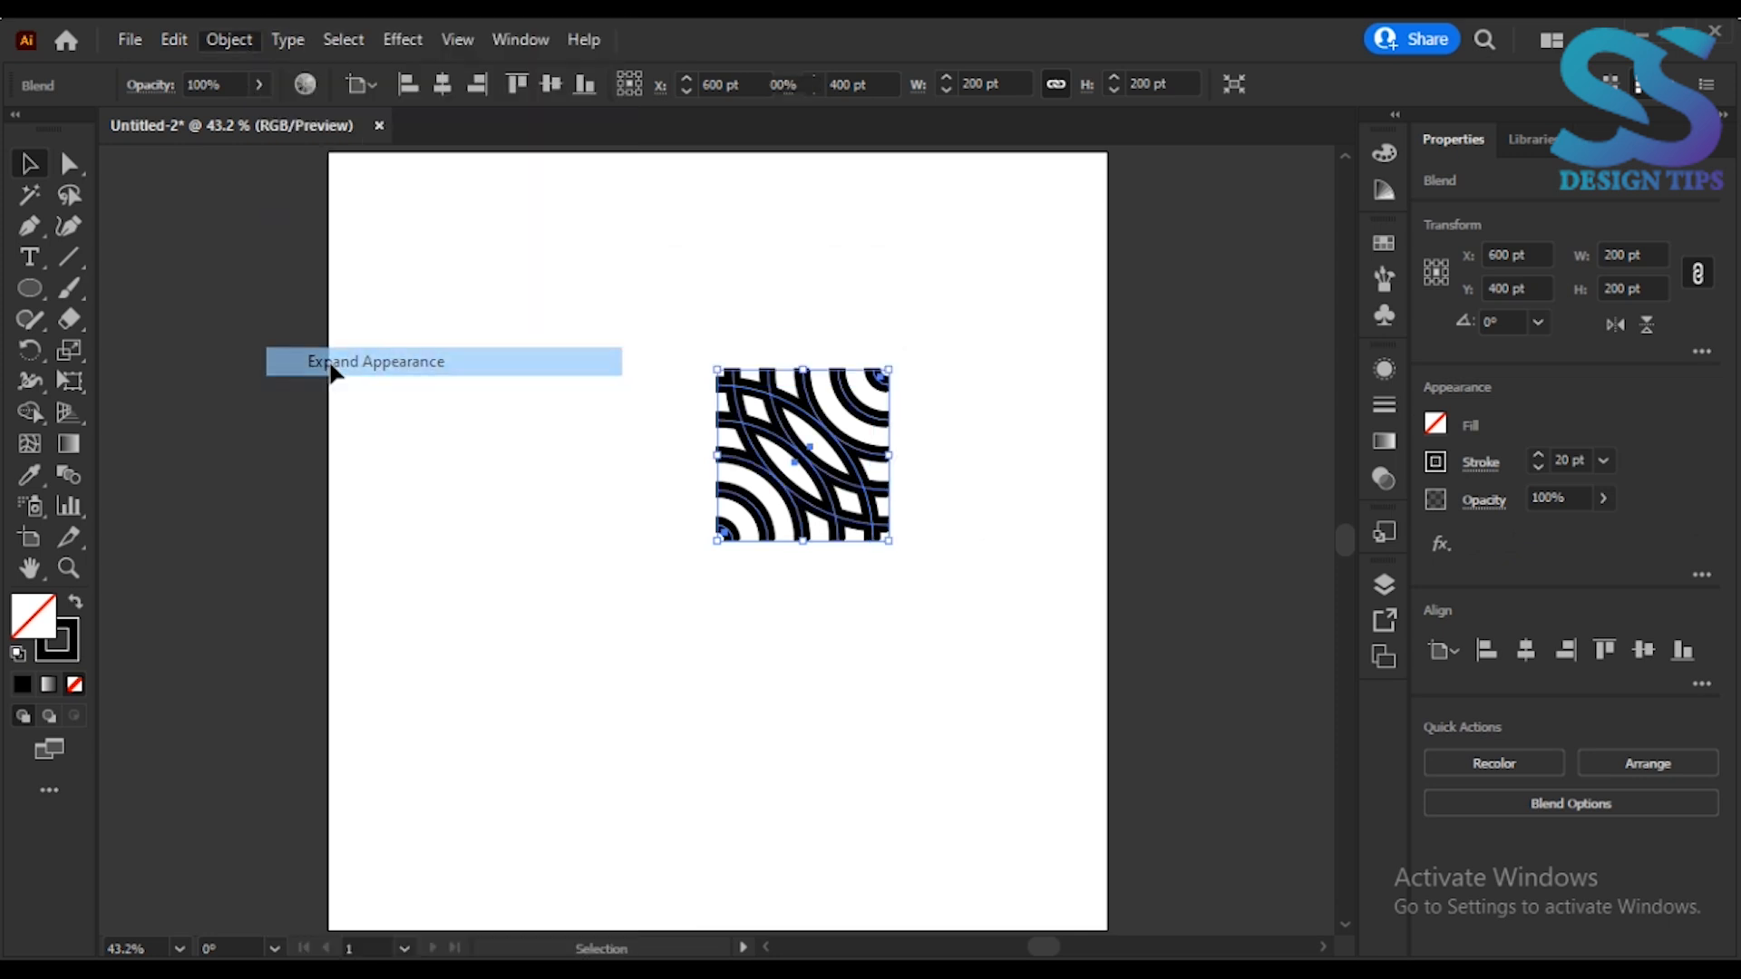
Remove the reflected arcs' segments that overlap the area inside the large arc, using the Shape Builder tool
left_click(30, 412)
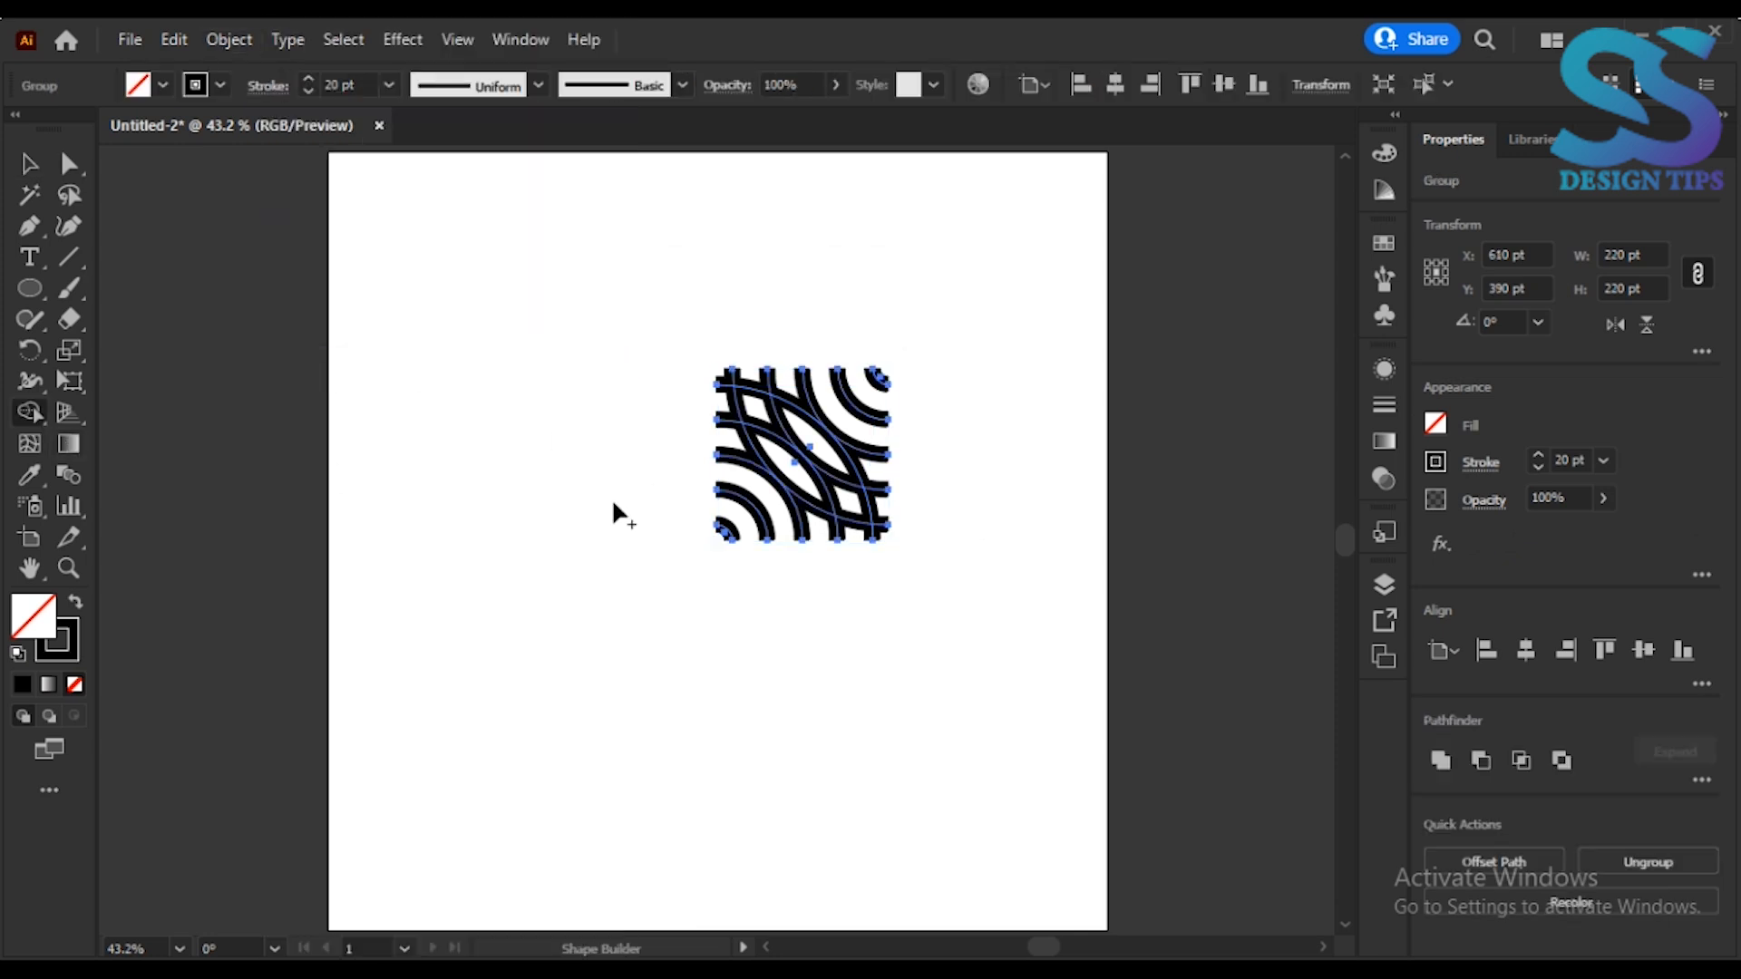
key("ctrl+equal")
key("ctrl+equal")
left_click_drag(717, 544, 723, 597)
mouse_move(798, 673)
left_mouse_down()
mouse_move(689, 526)
mouse_move(766, 549)
left_mouse_up()
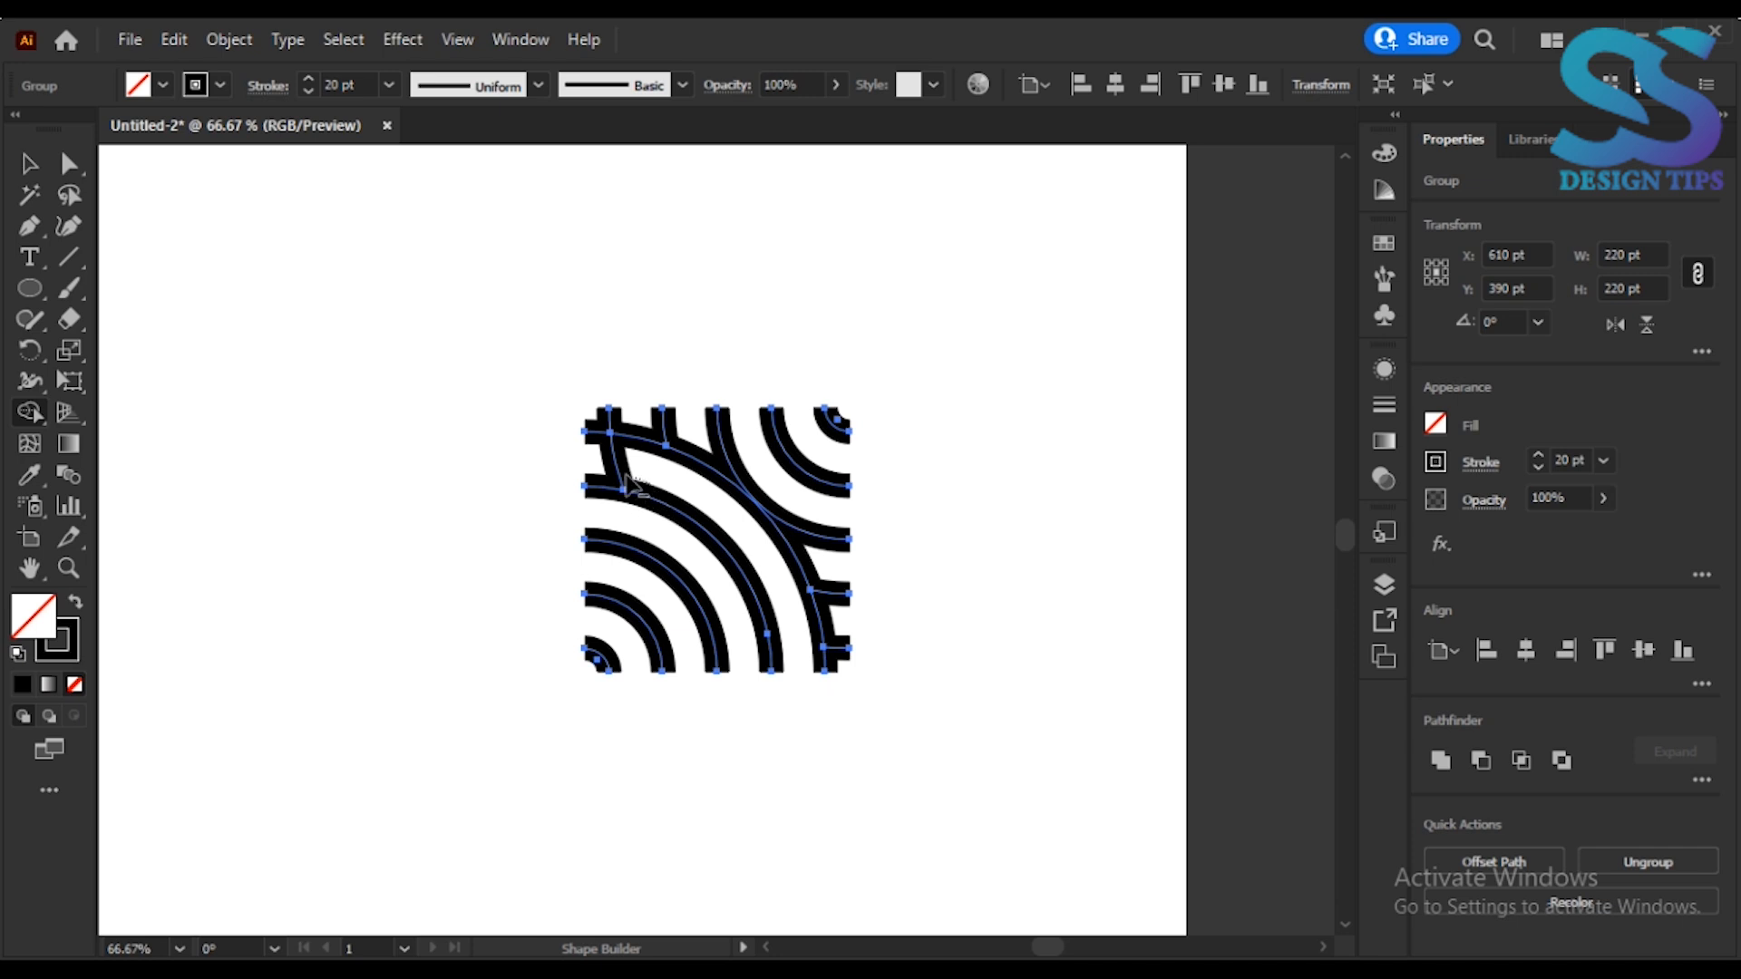
left_click_drag(630, 485, 581, 467)
key("ctrl+0")
Align the finished arc tile to the artboard's left and top edges
left_click(29, 164)
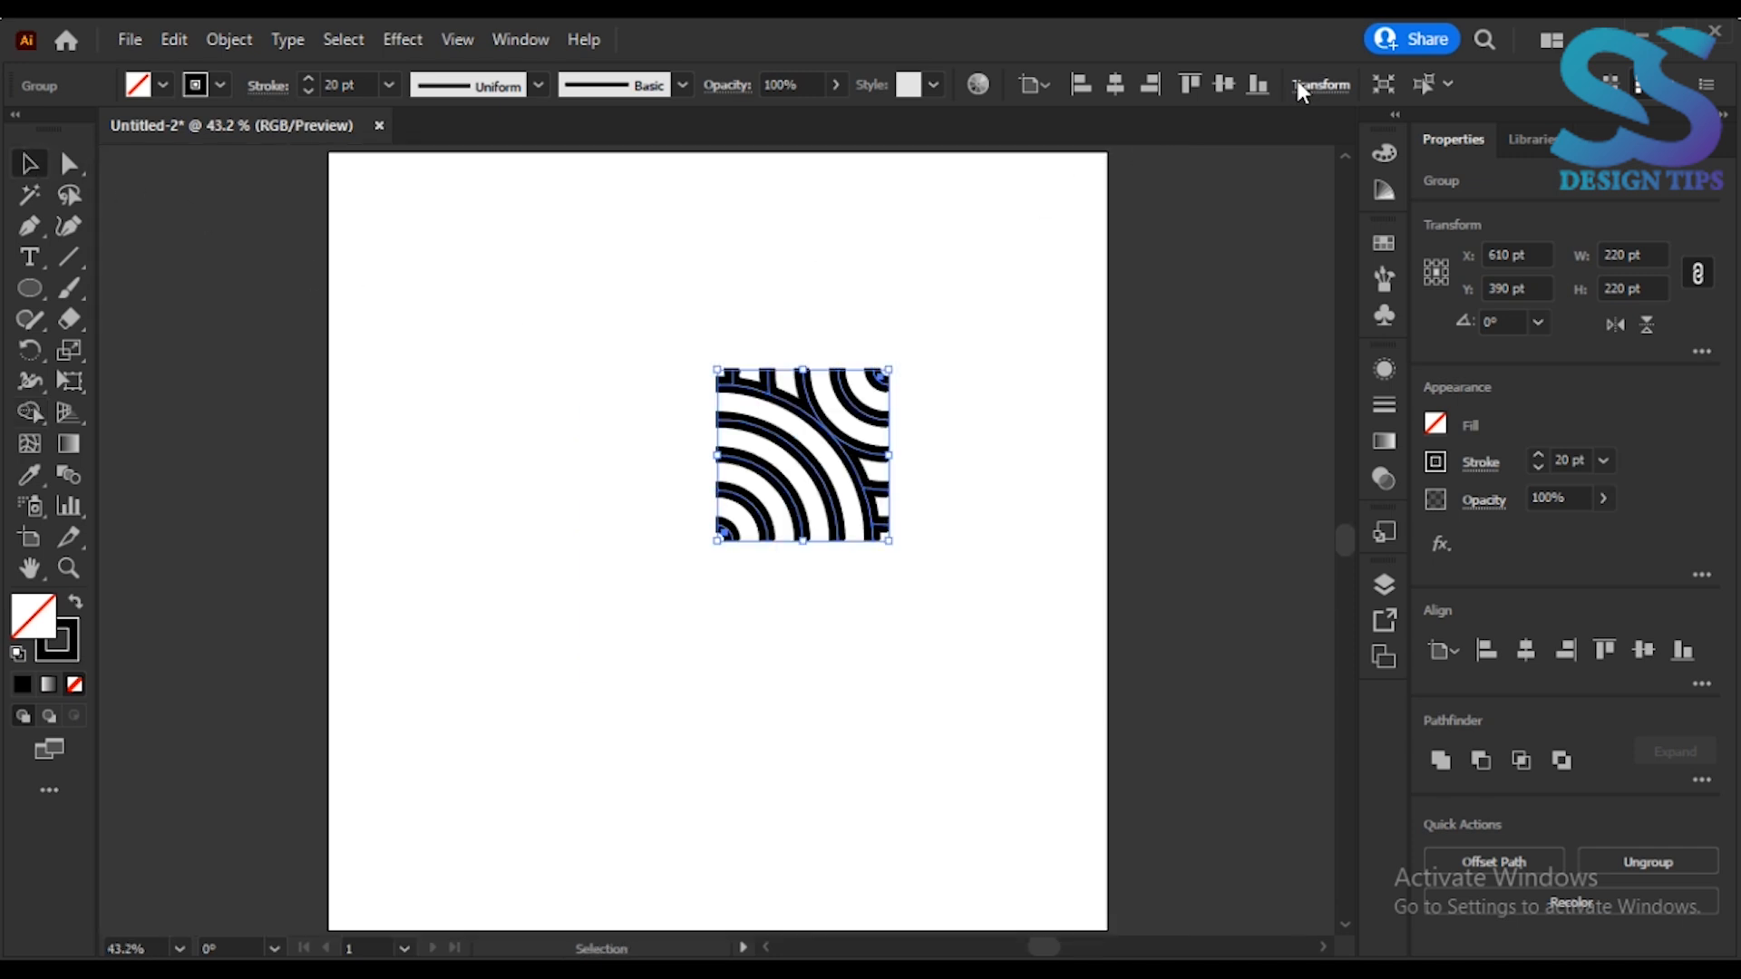
left_click(1301, 87)
left_click(1488, 644)
left_click(1602, 648)
left_click(1486, 647)
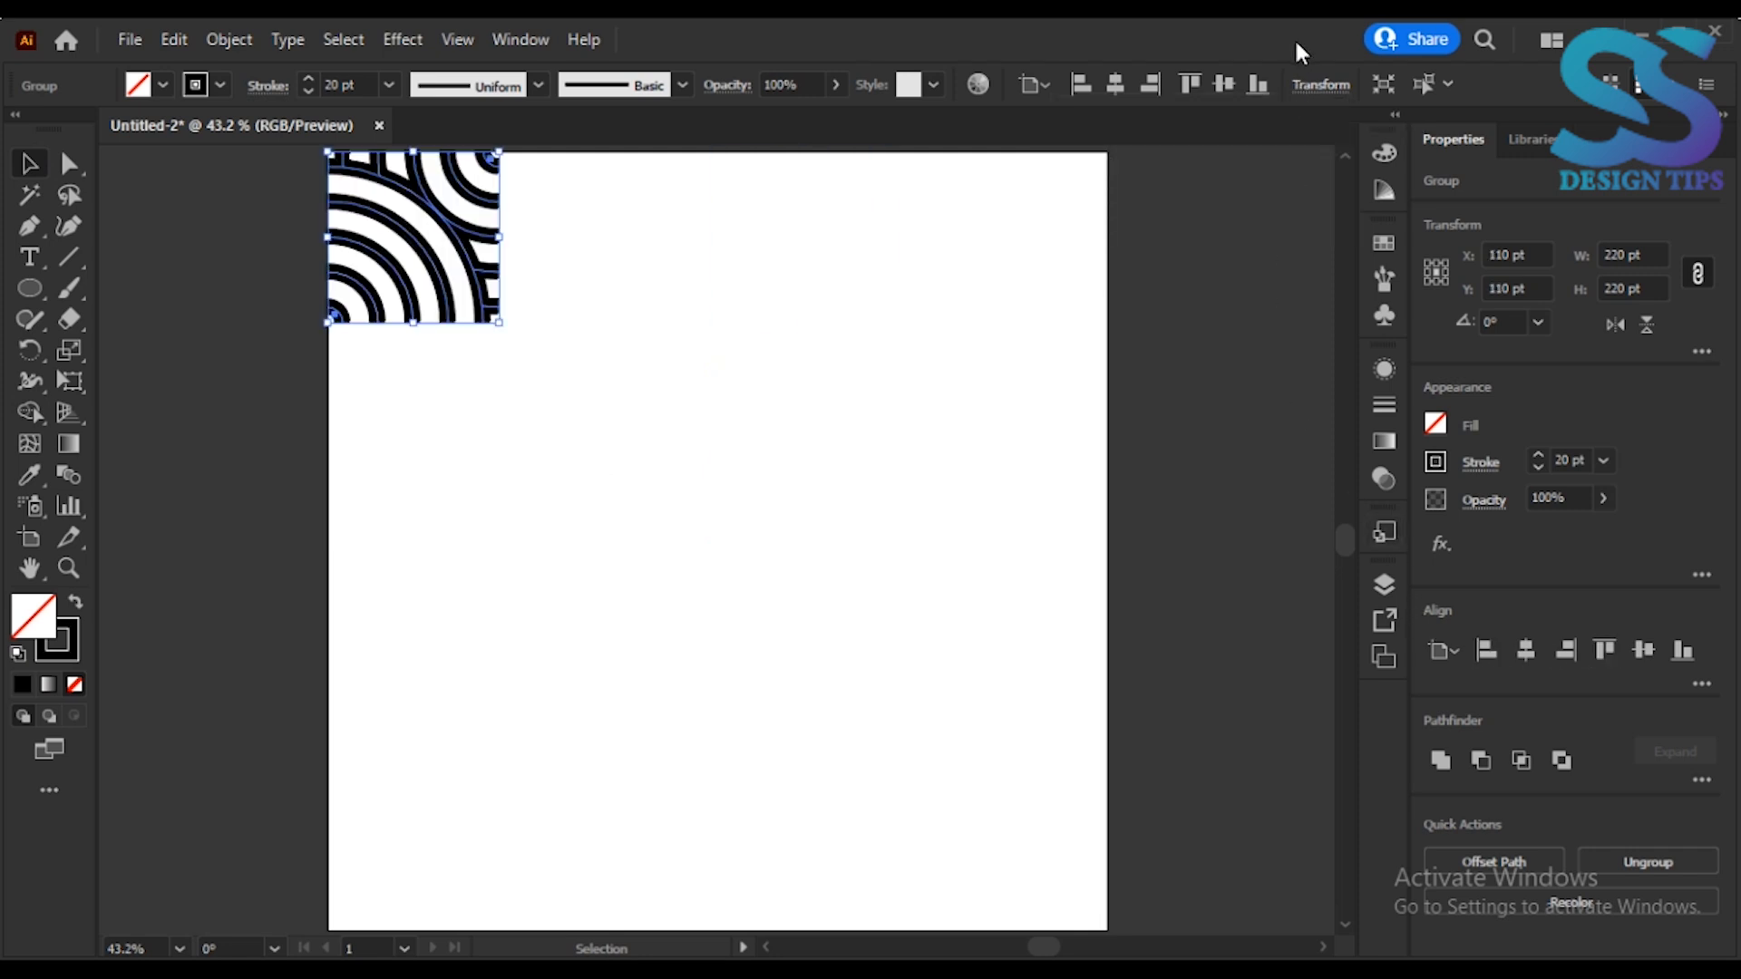
Resize the arc tile proportionally to 100 pt wide and set its stroke weight to 10 pt
left_click(1314, 89)
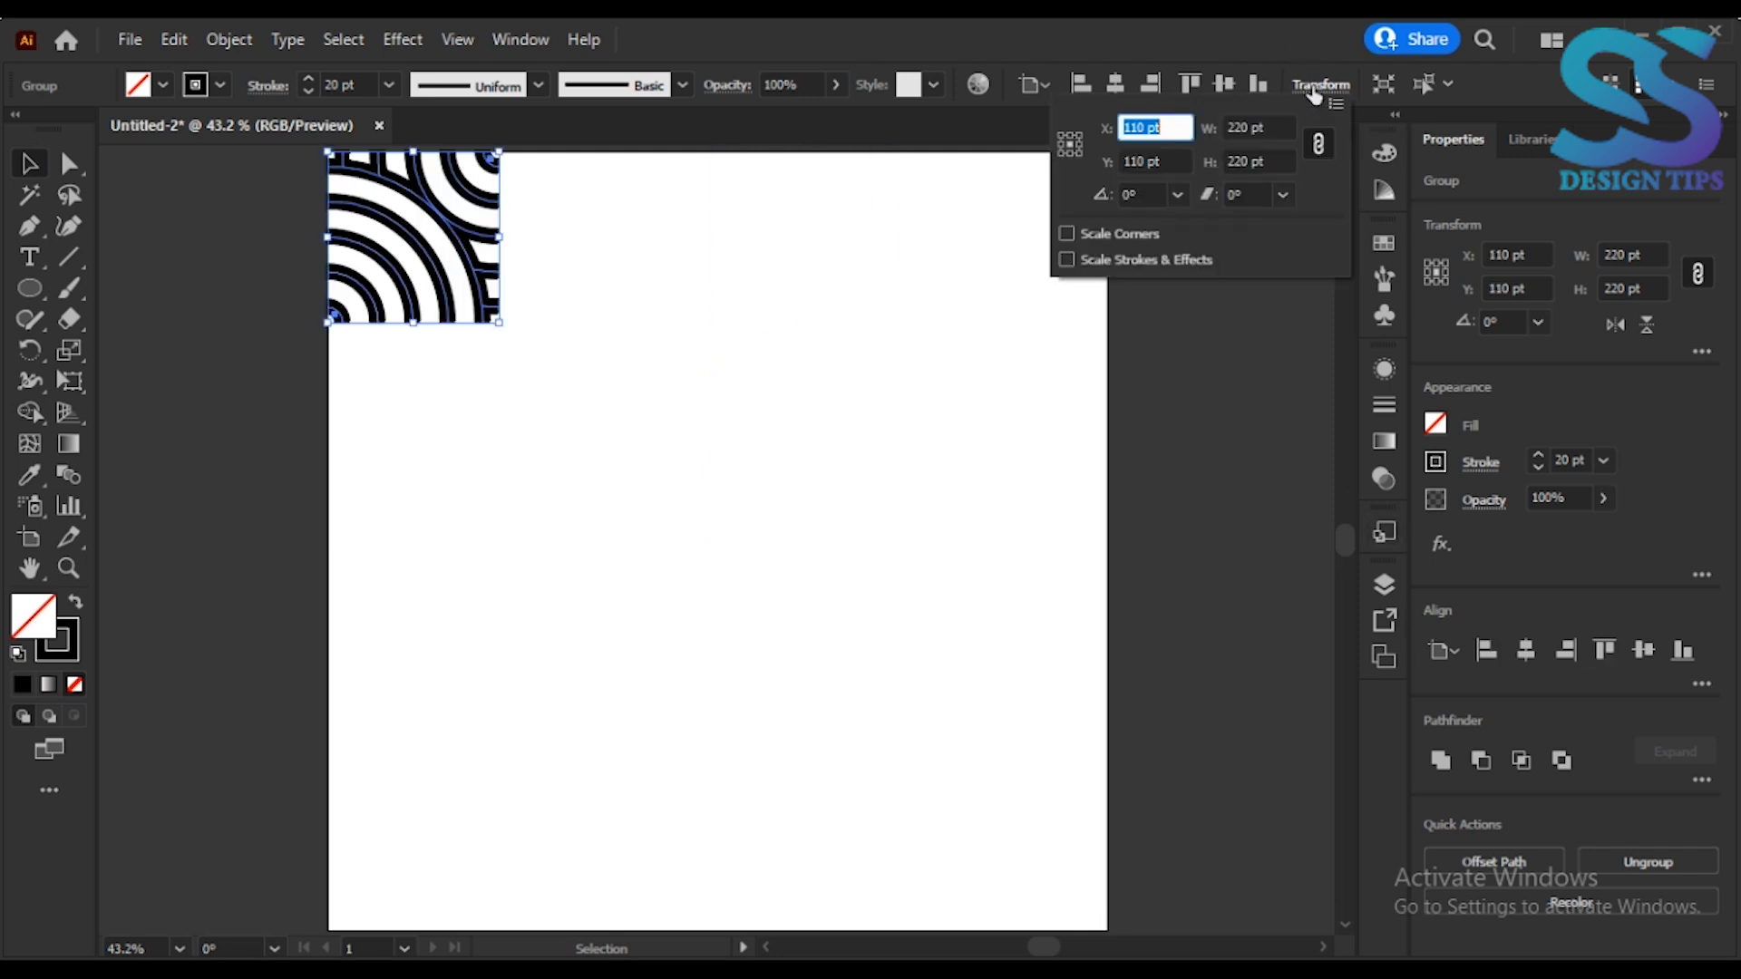
double_click(1240, 127)
type("100")
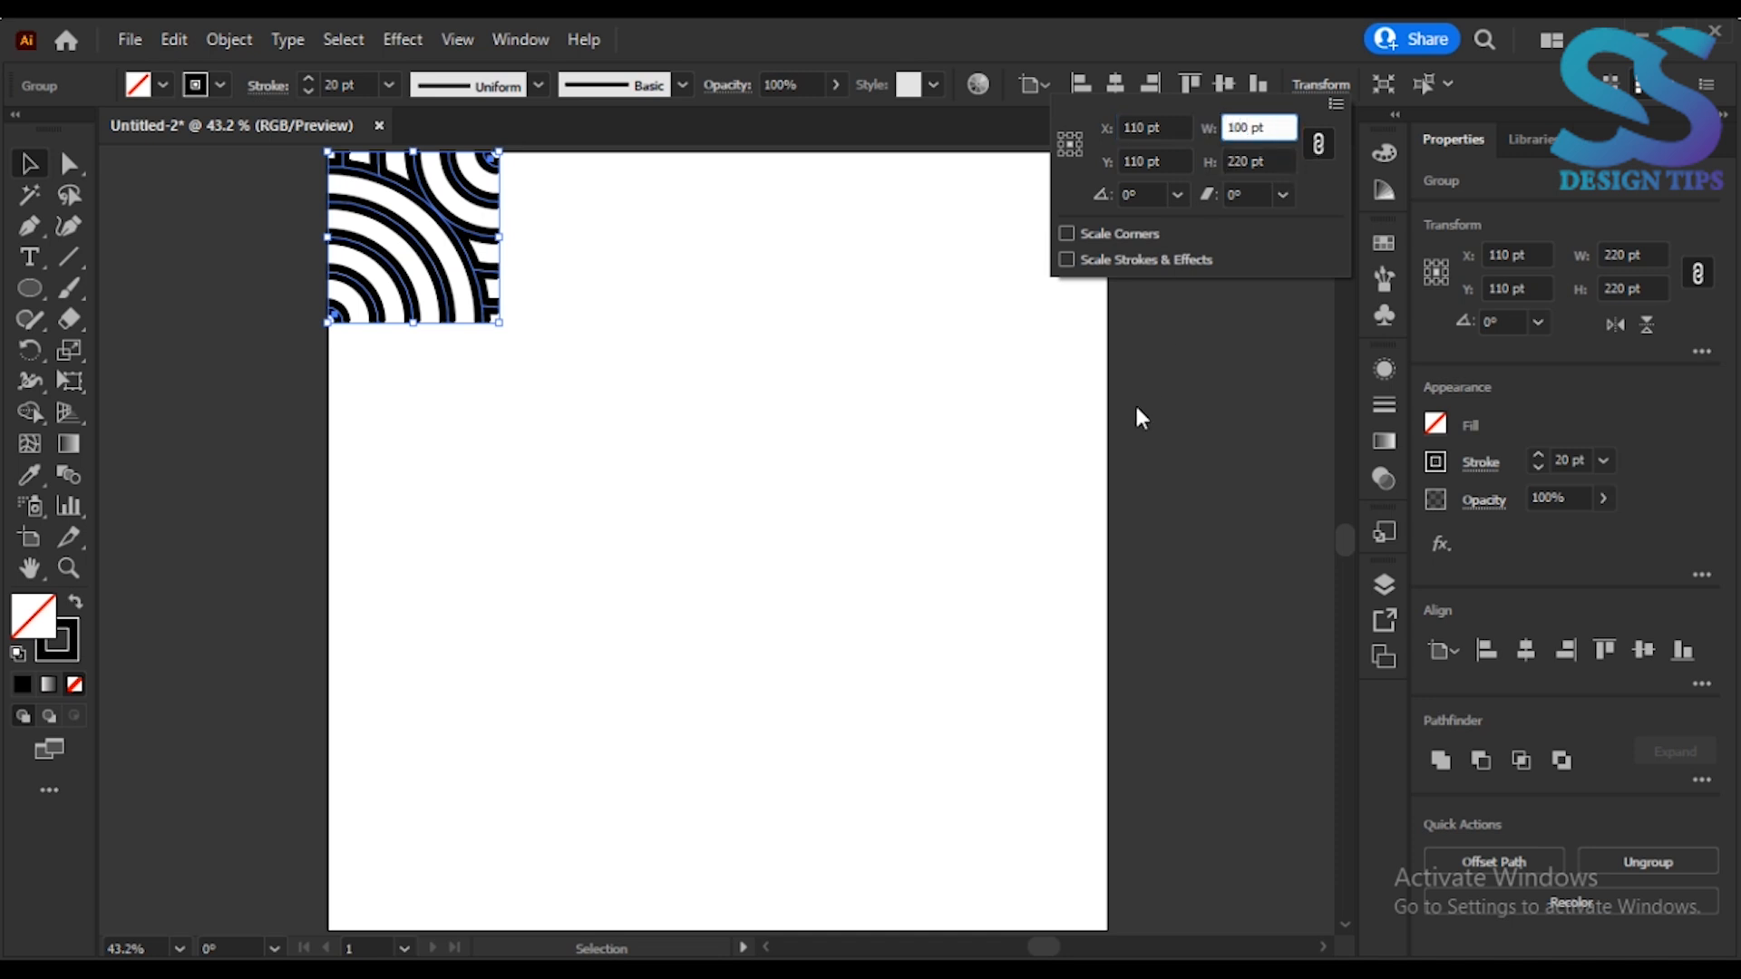
key("Return")
left_click(387, 84)
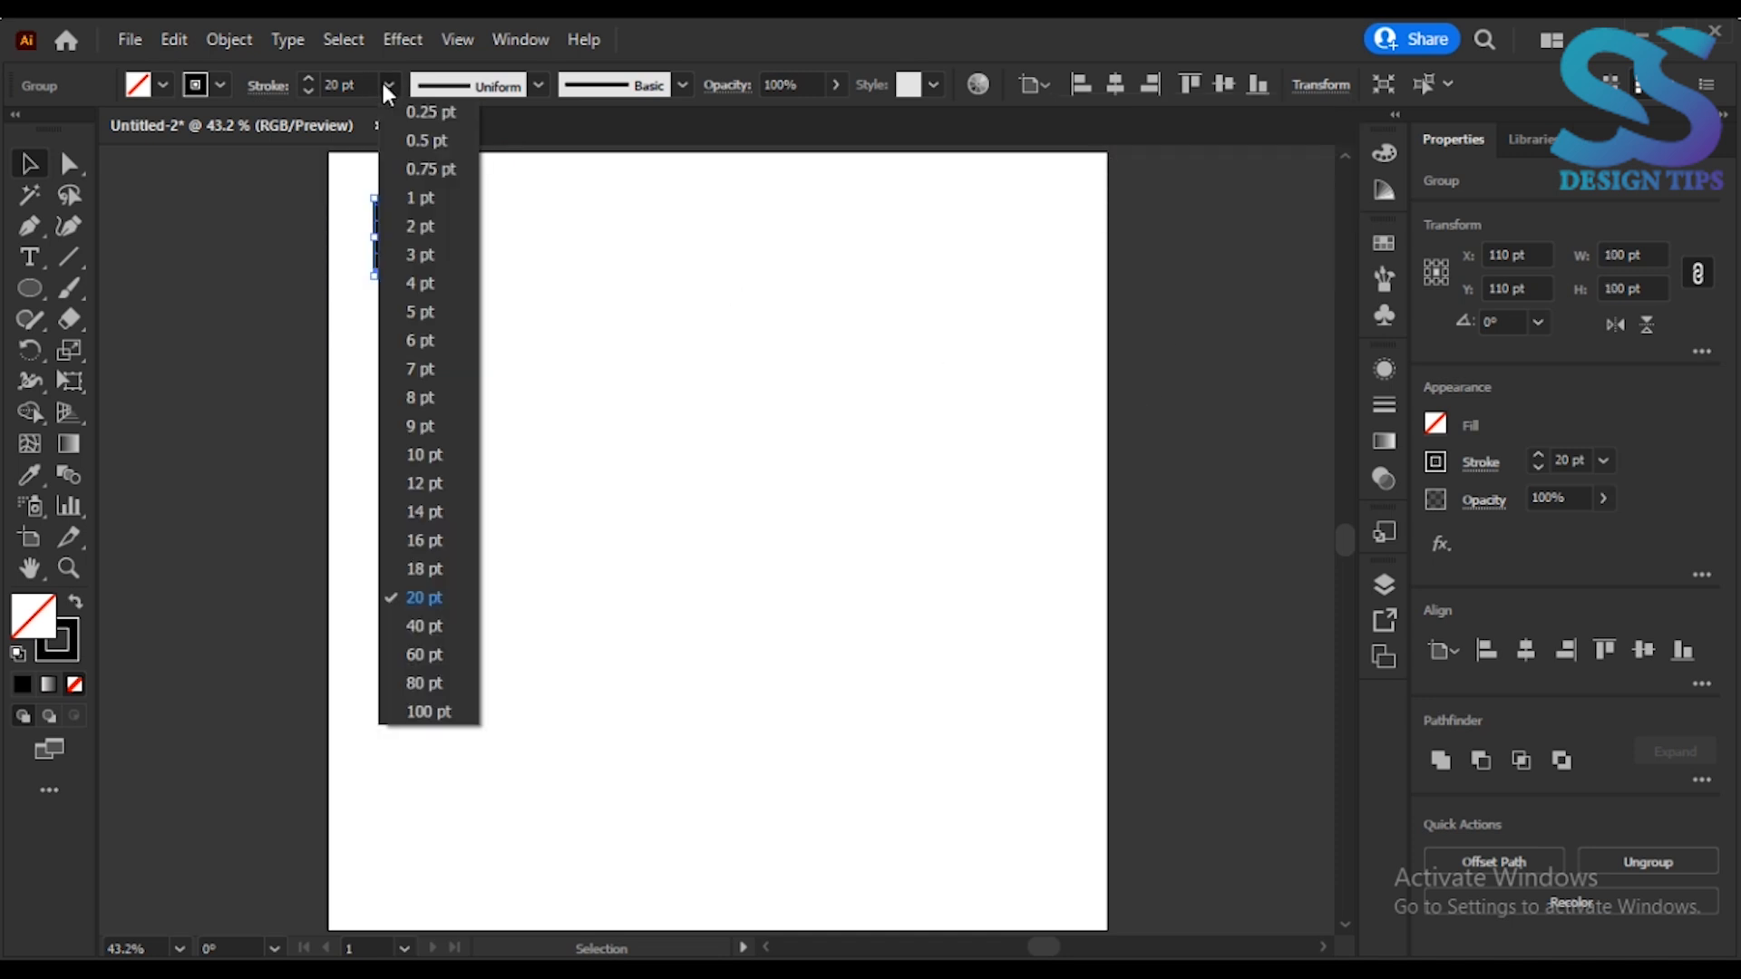
left_click(423, 455)
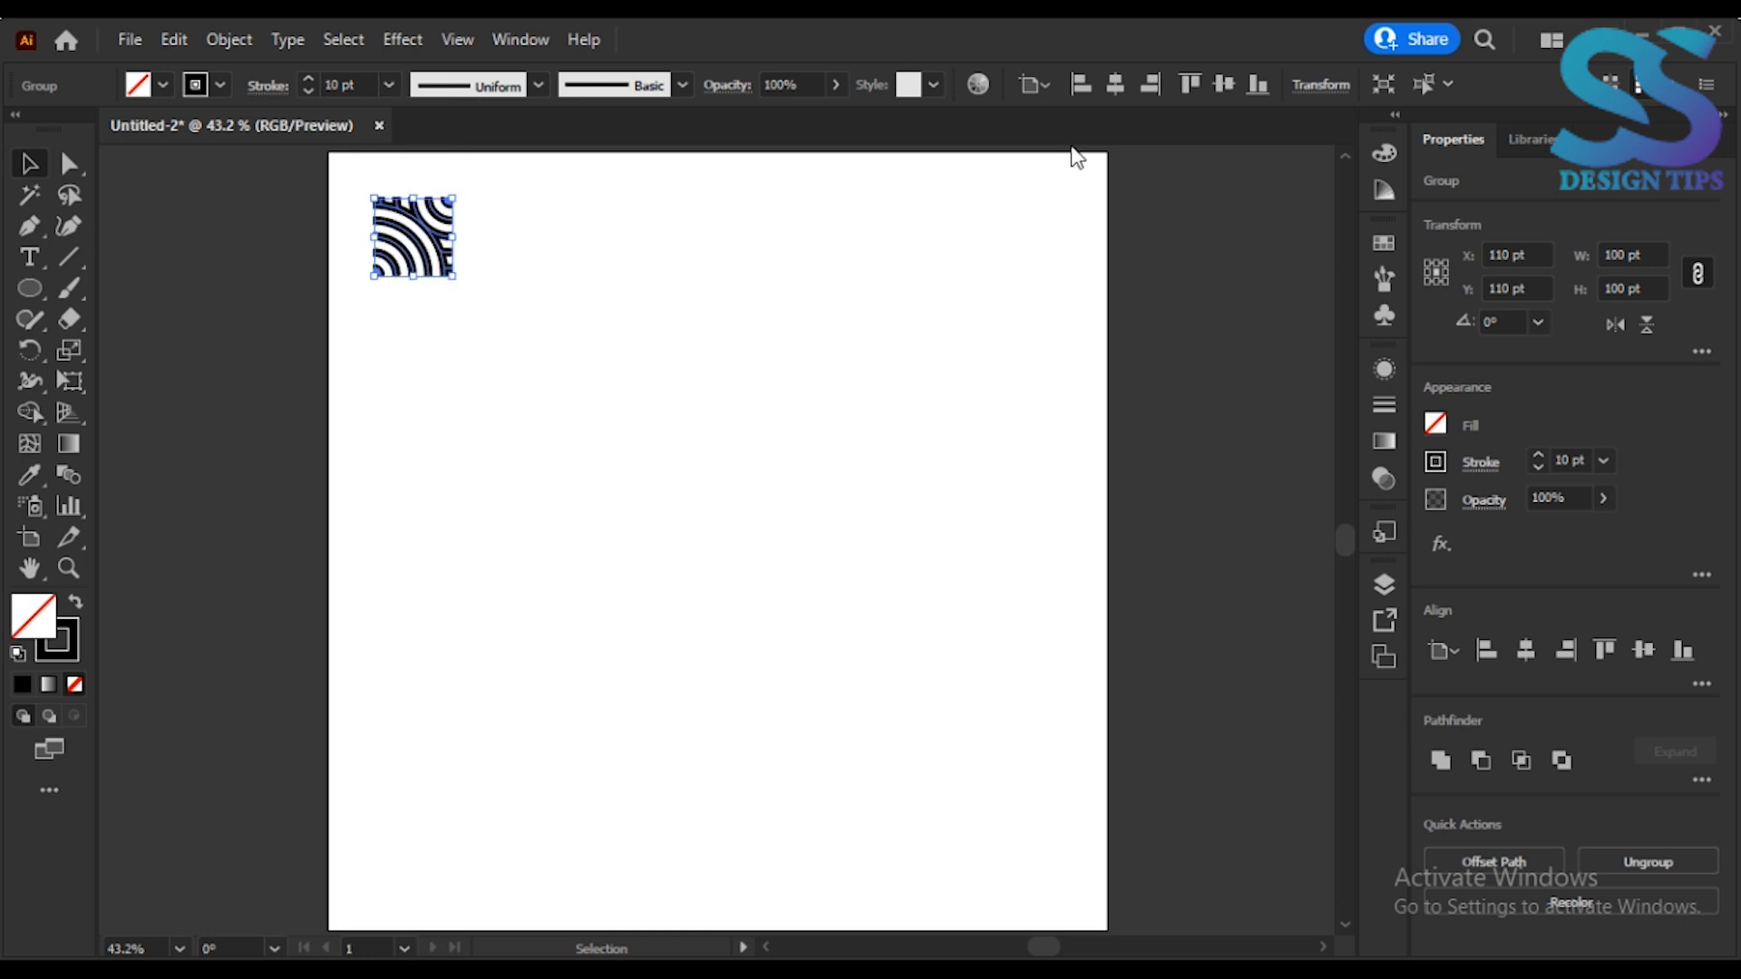
Align the resized 100 pt tile to the artboard's top-left corner
left_click(1489, 649)
left_click(1605, 649)
left_click(907, 575)
Place a copy of the tile directly to its right, rotated 90° so the arcs form half circles
left_click(372, 222)
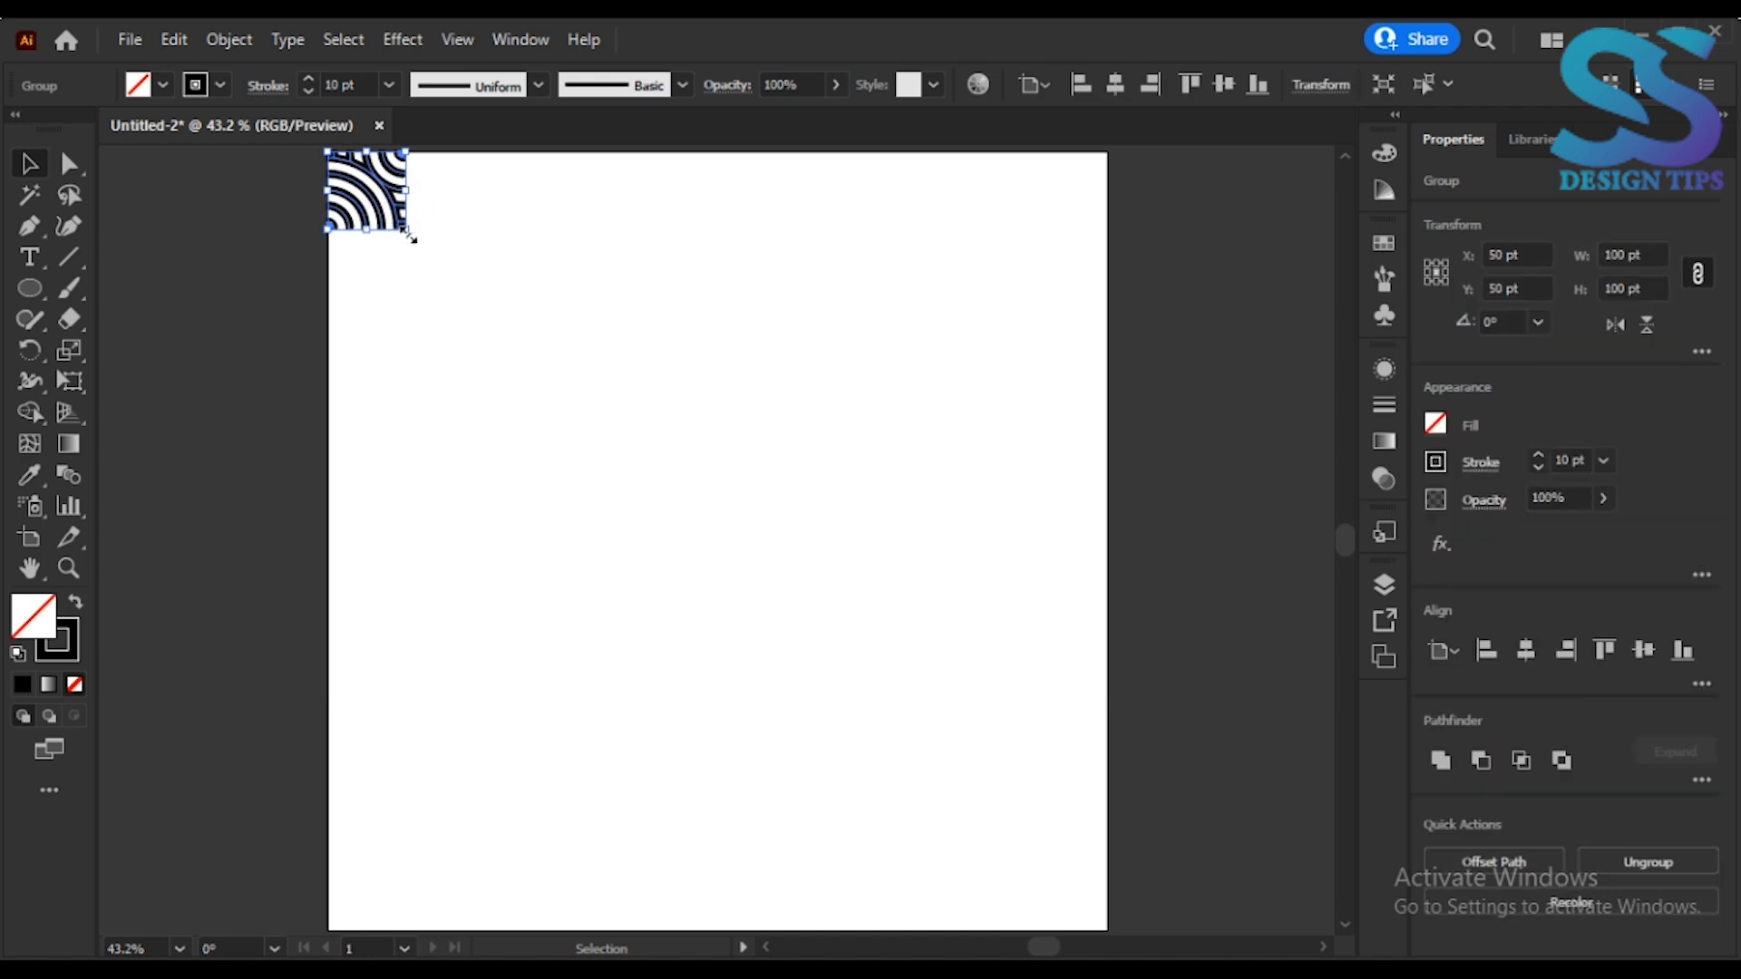
left_click_drag(418, 233, 380, 268)
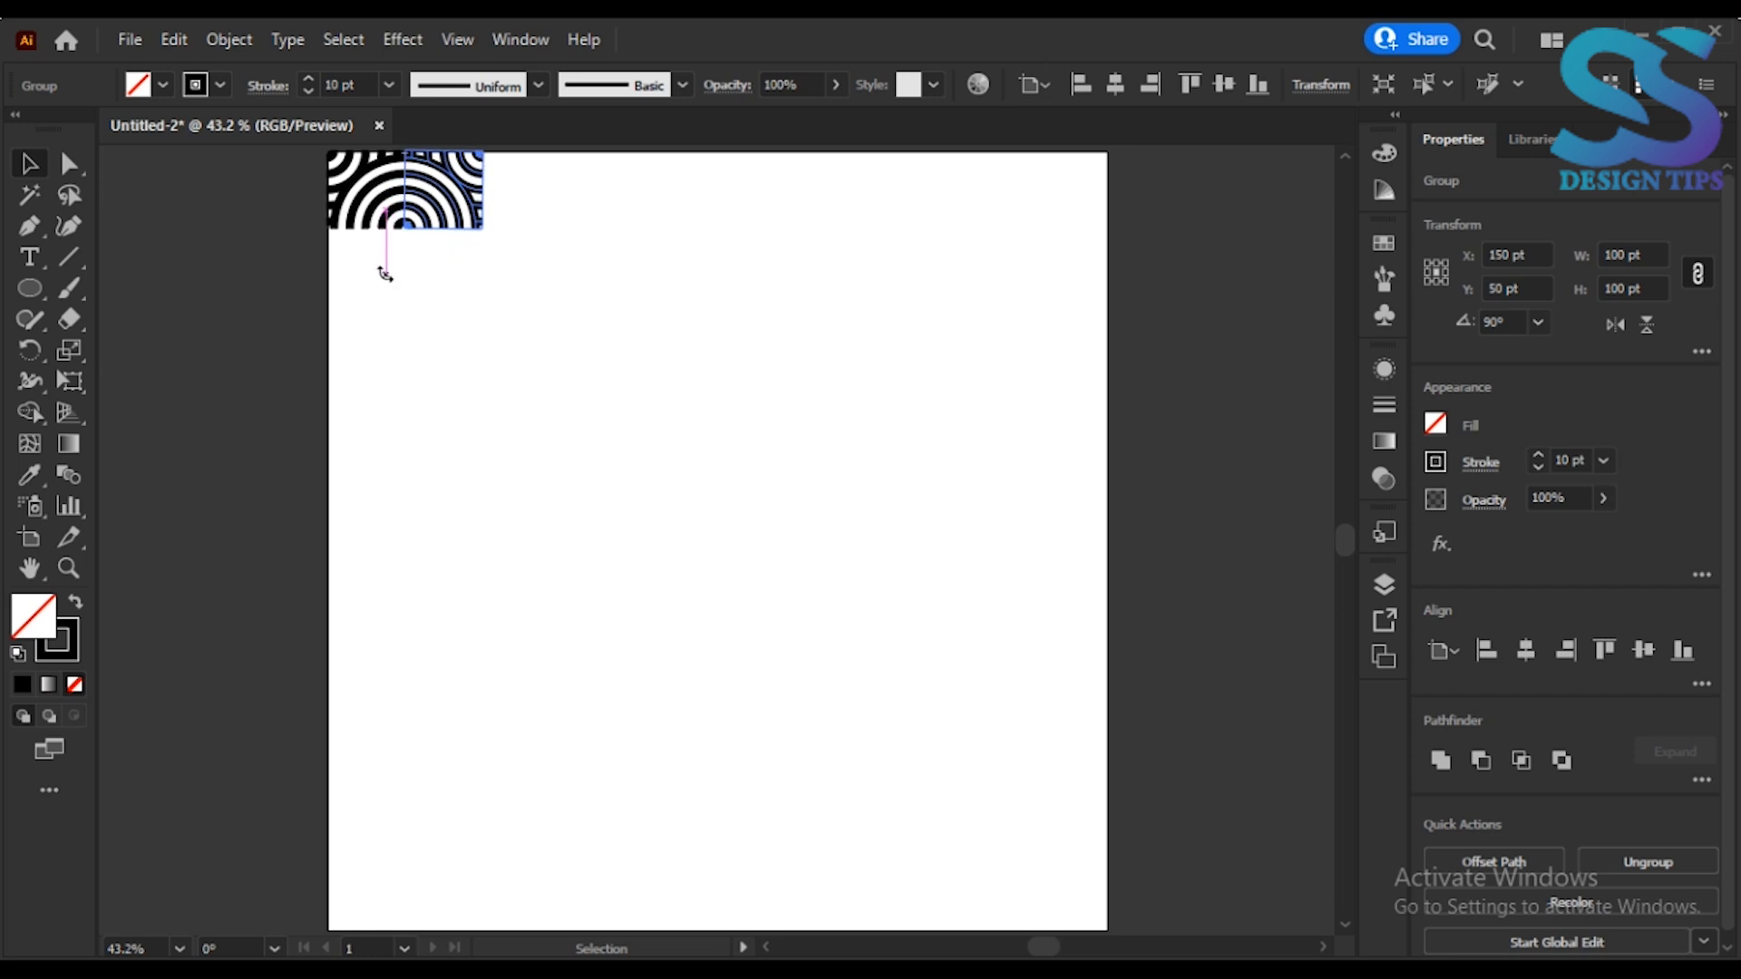
left_click(442, 284)
Copy the two-tile row directly below and rotate it 180° to complete a block of concentric circles
left_click_drag(423, 177, 423, 260)
left_click_drag(490, 323, 256, 223)
left_click(329, 451)
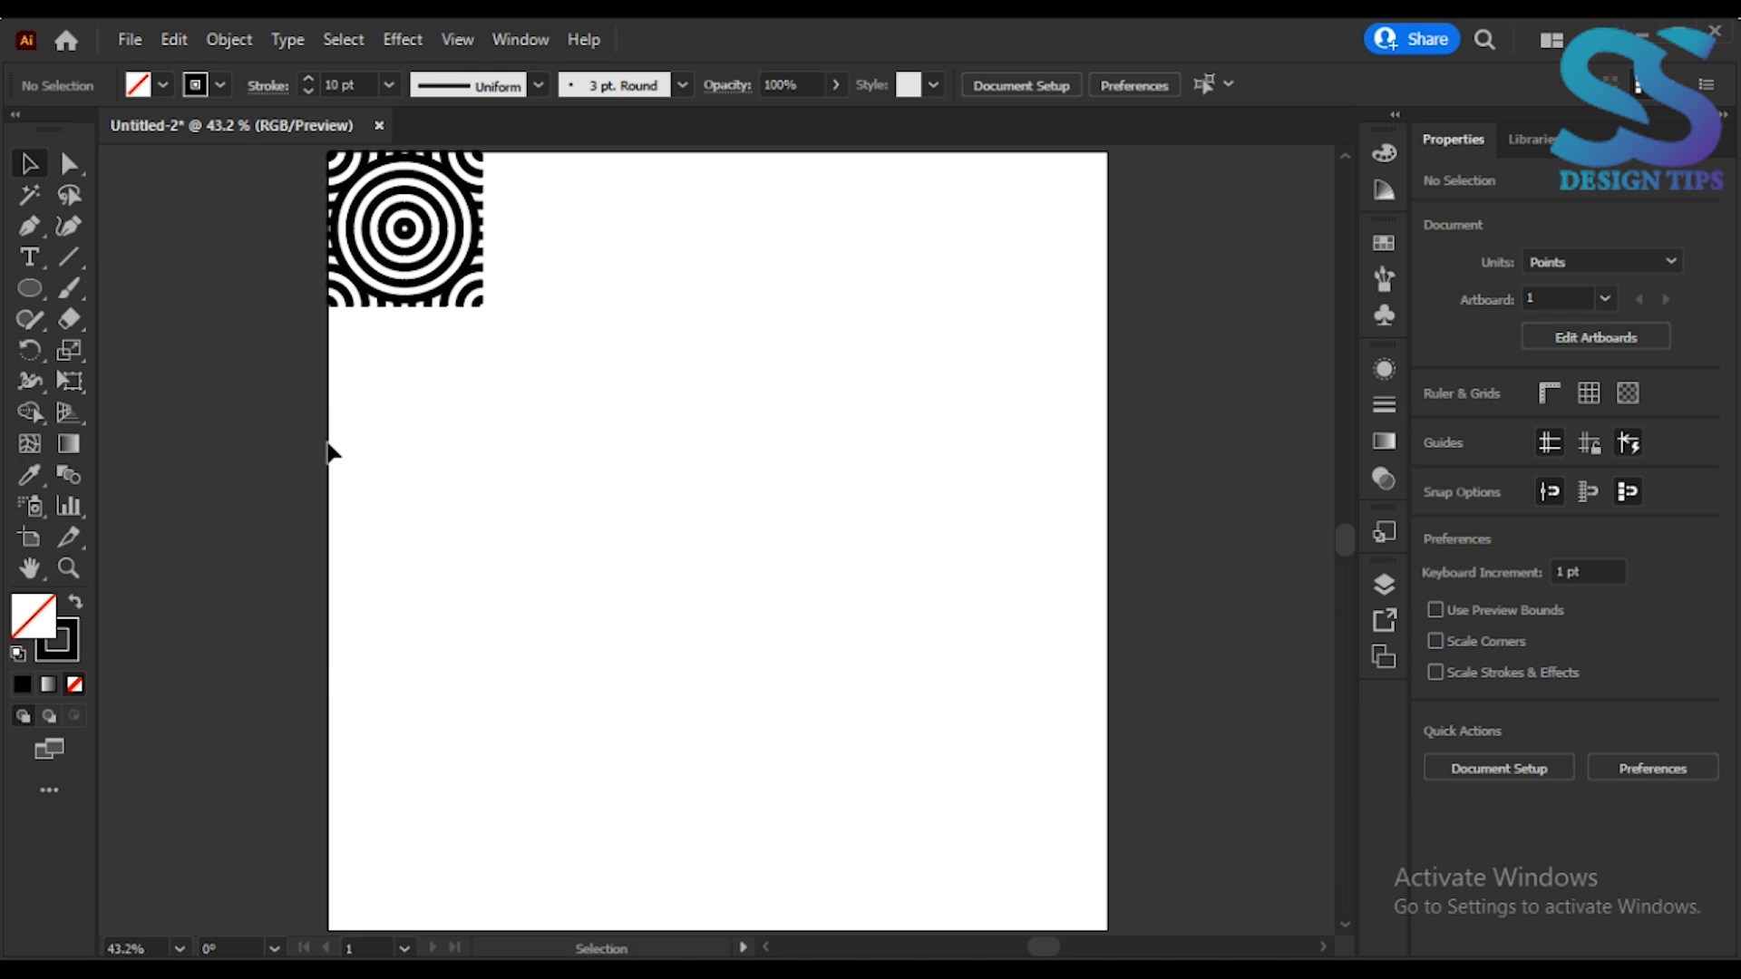
Rotate the block's bottom-right tile by 90° so its arcs flow out of the concentric circles
left_click(453, 302)
left_click_drag(493, 317, 513, 268)
left_click(524, 383)
Try a Transform effect on the four-tile block with a 200 pt horizontal move and Reflect X enabled
left_click_drag(524, 381, 362, 137)
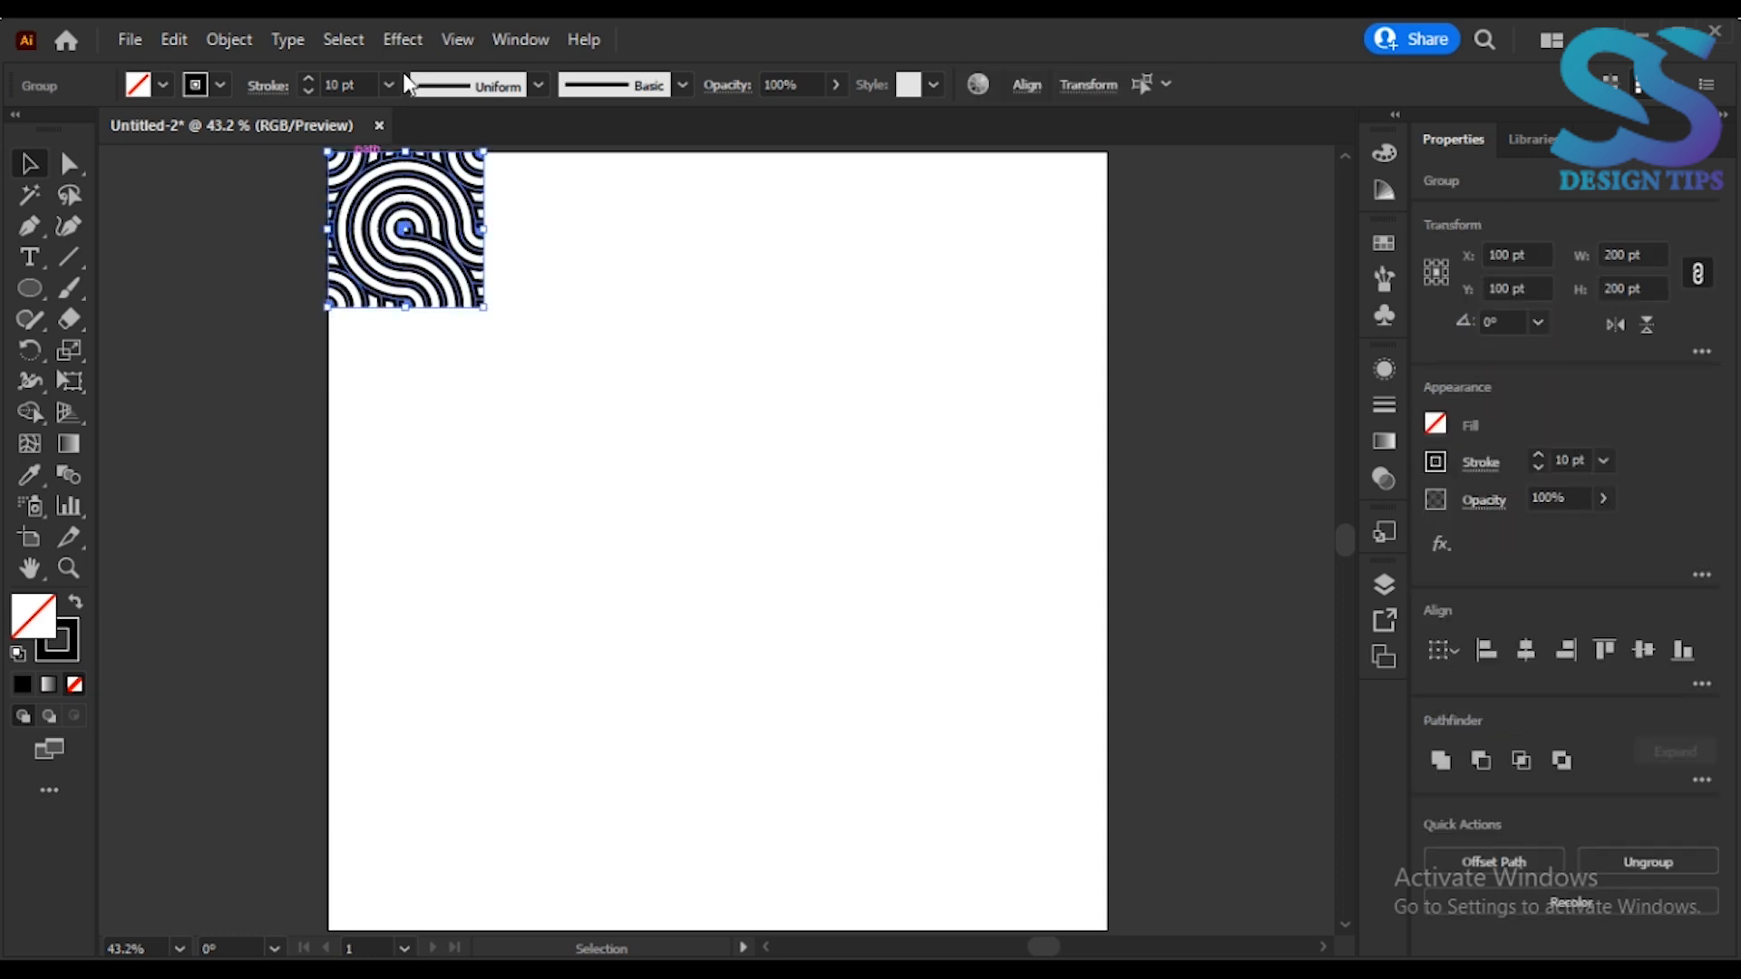
left_click(396, 41)
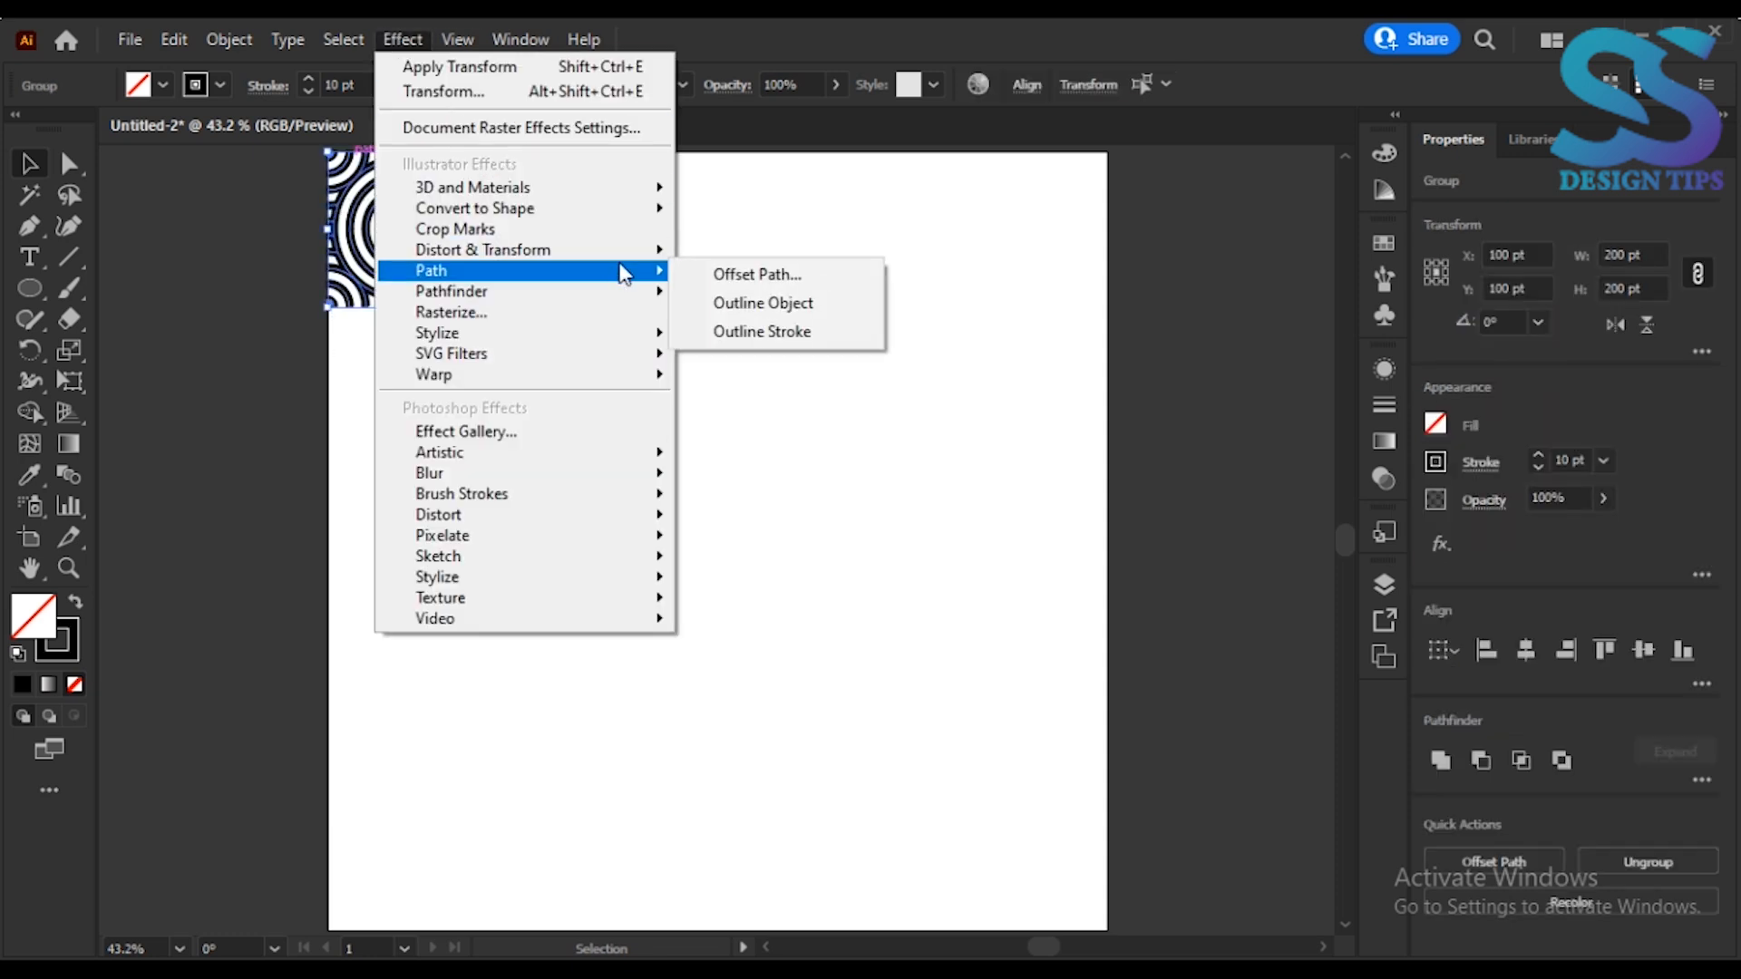
mouse_move(626, 250)
left_click(752, 340)
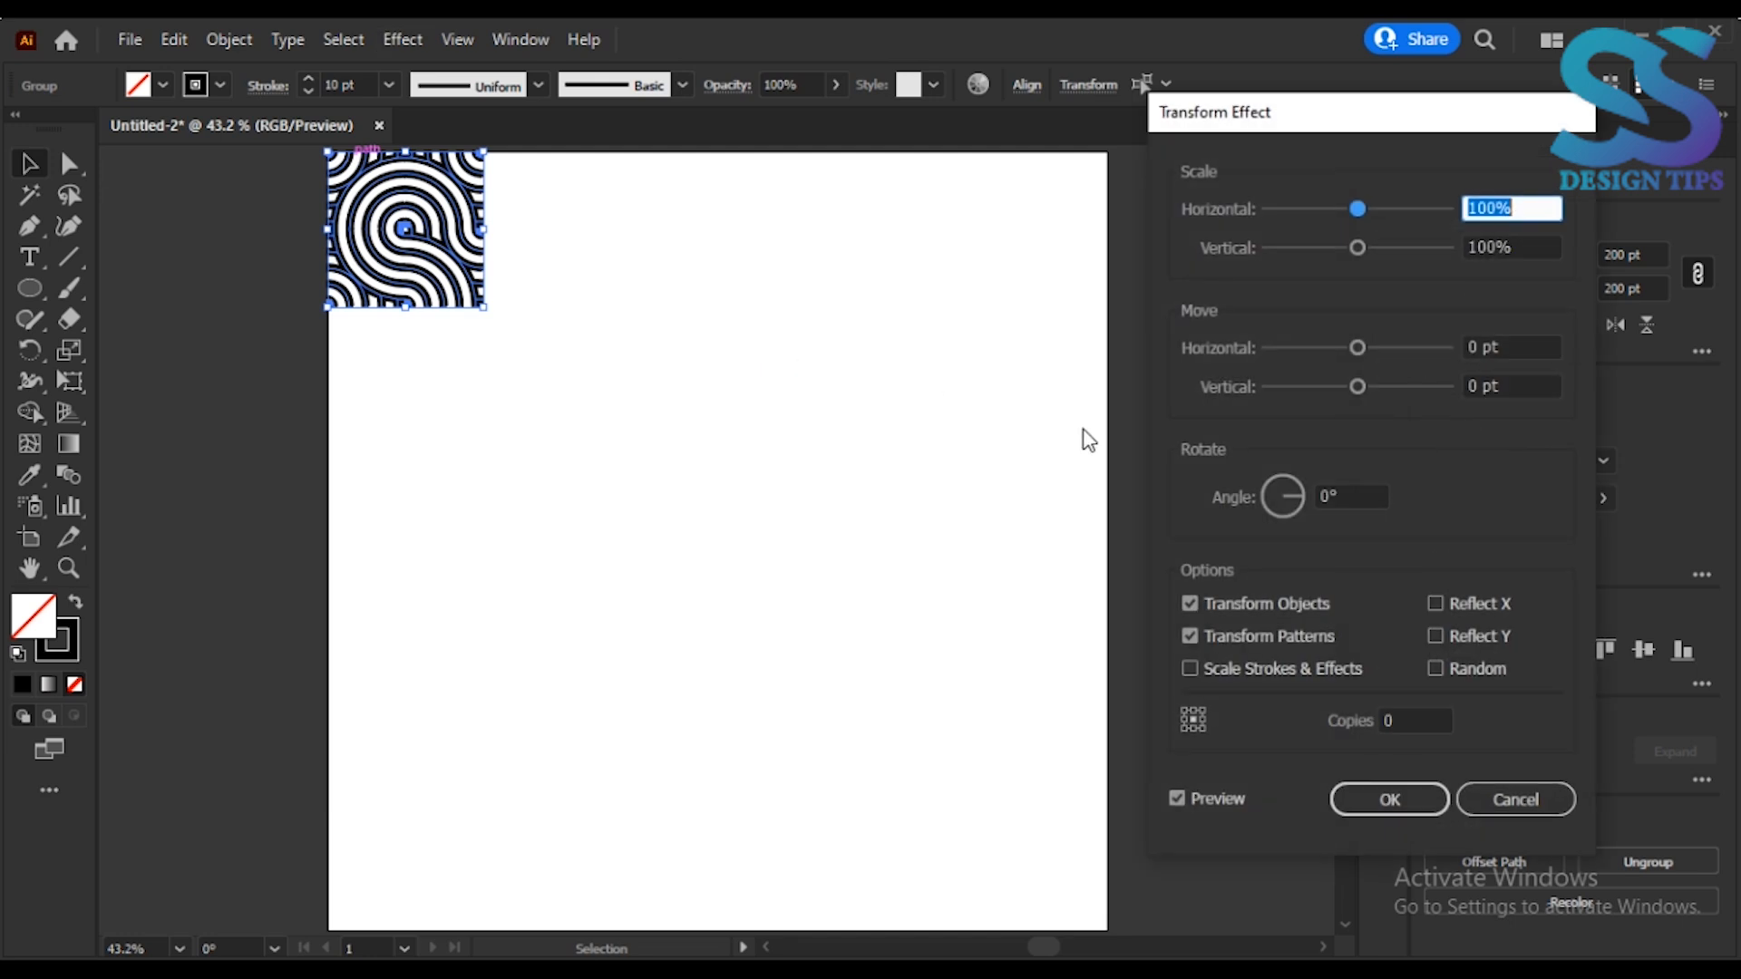
left_click(1465, 348)
type("200")
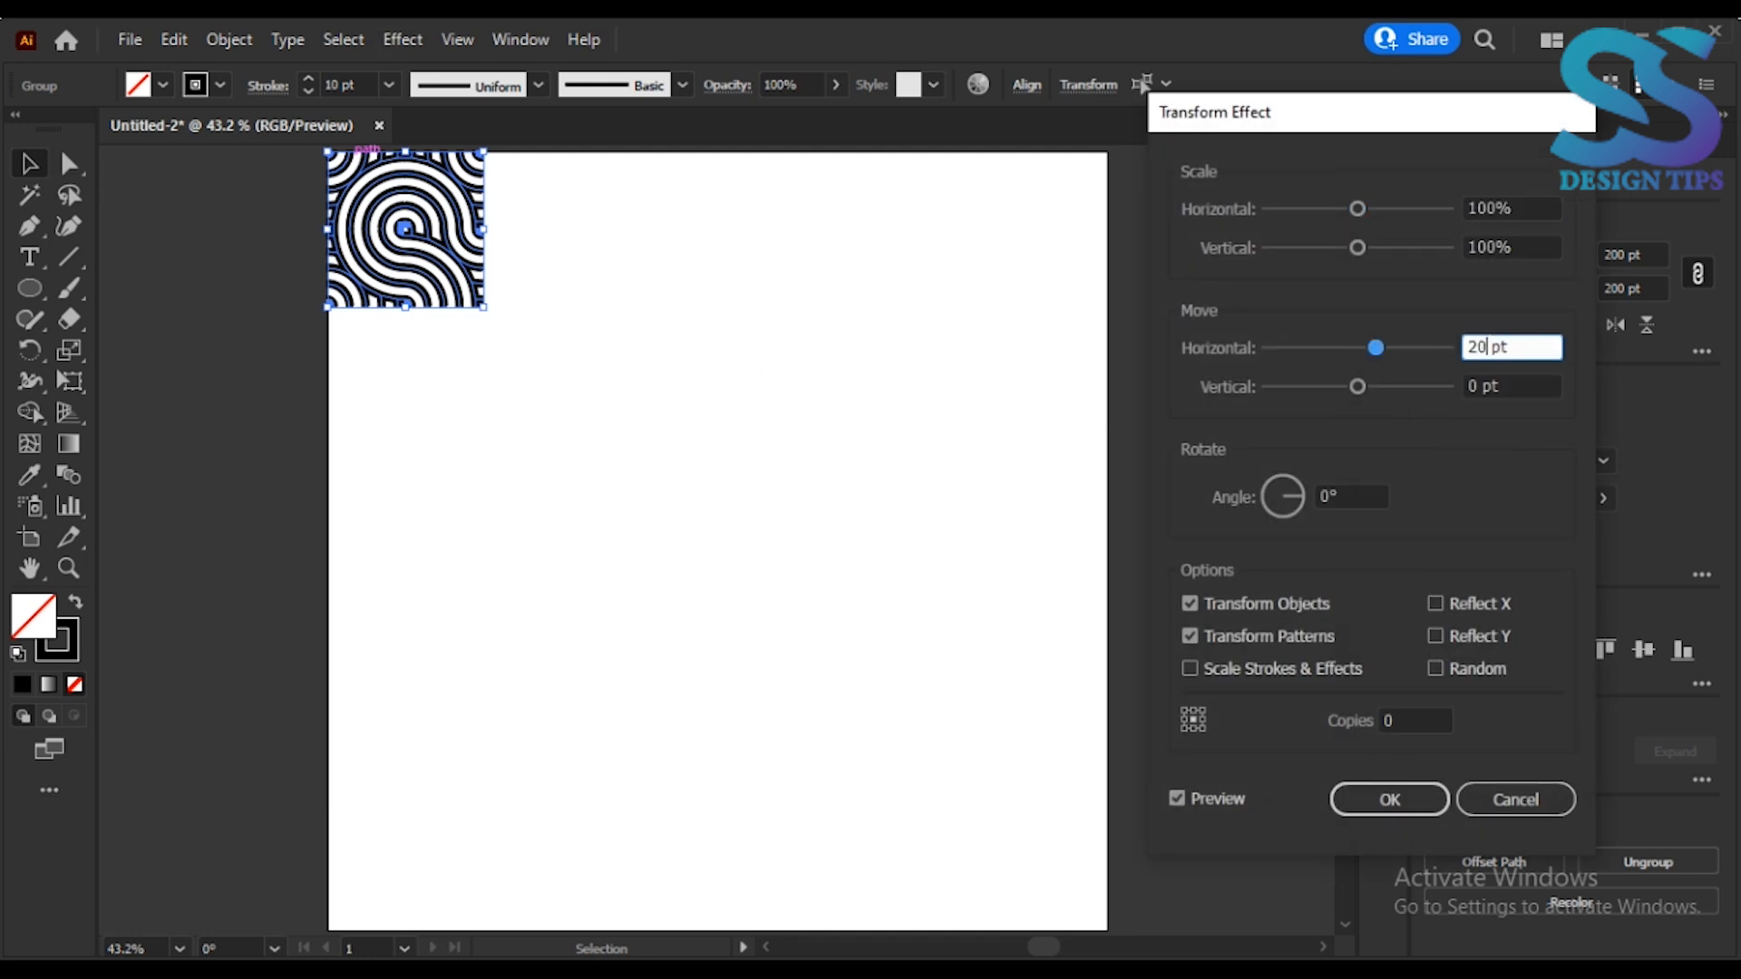
left_click(1435, 604)
Try the Transform effect with 2 copies and Reflect Y off, and apply it to the block's tiles
left_click(1384, 722)
key("Up")
key("Up")
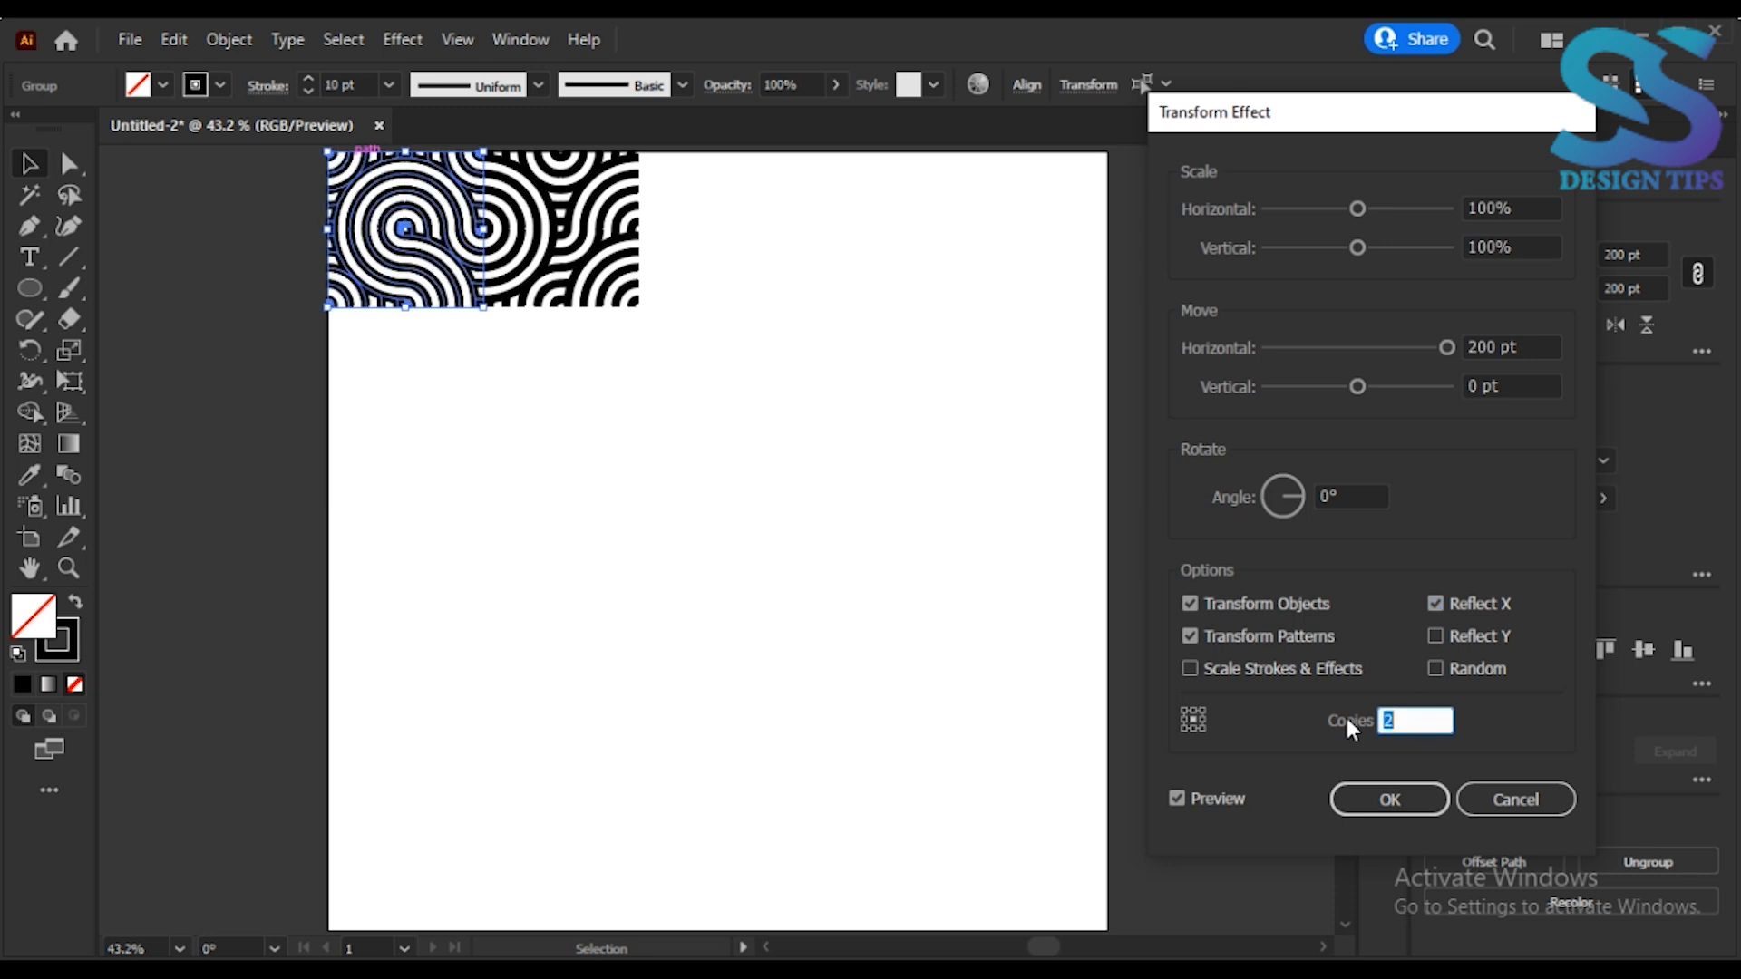
key("Up")
left_click(1438, 635)
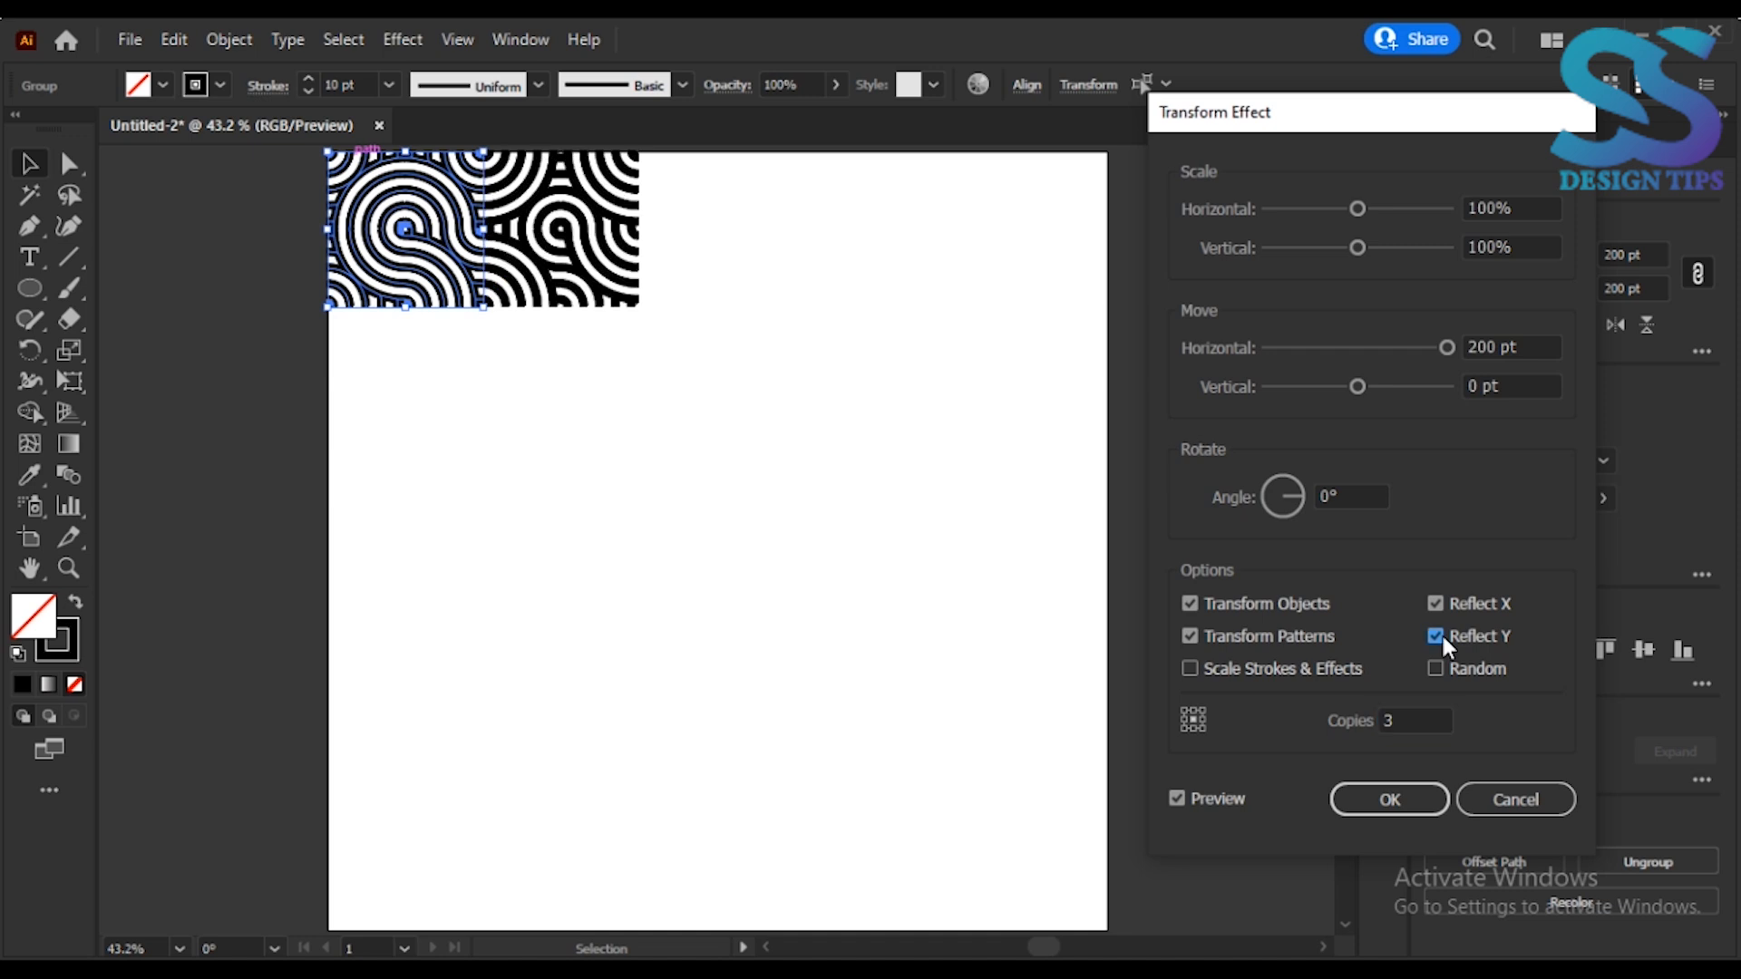
left_click(1436, 635)
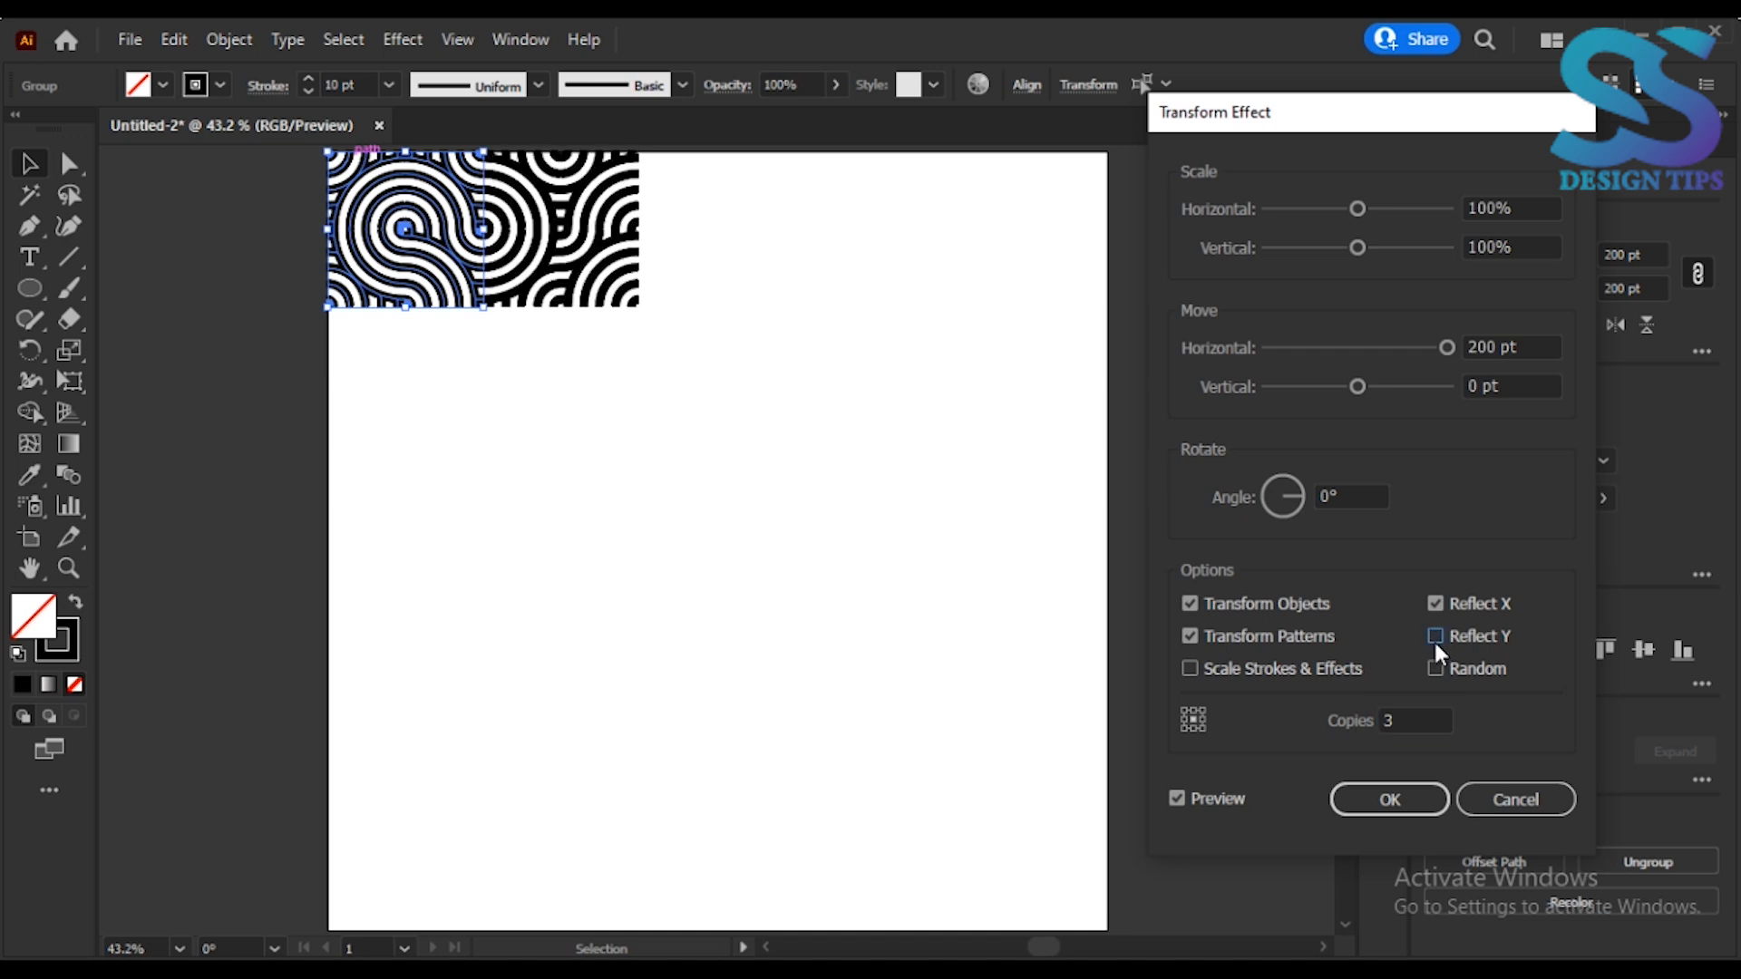
left_click(1402, 716)
key("Down")
left_click(1392, 802)
left_click(825, 651)
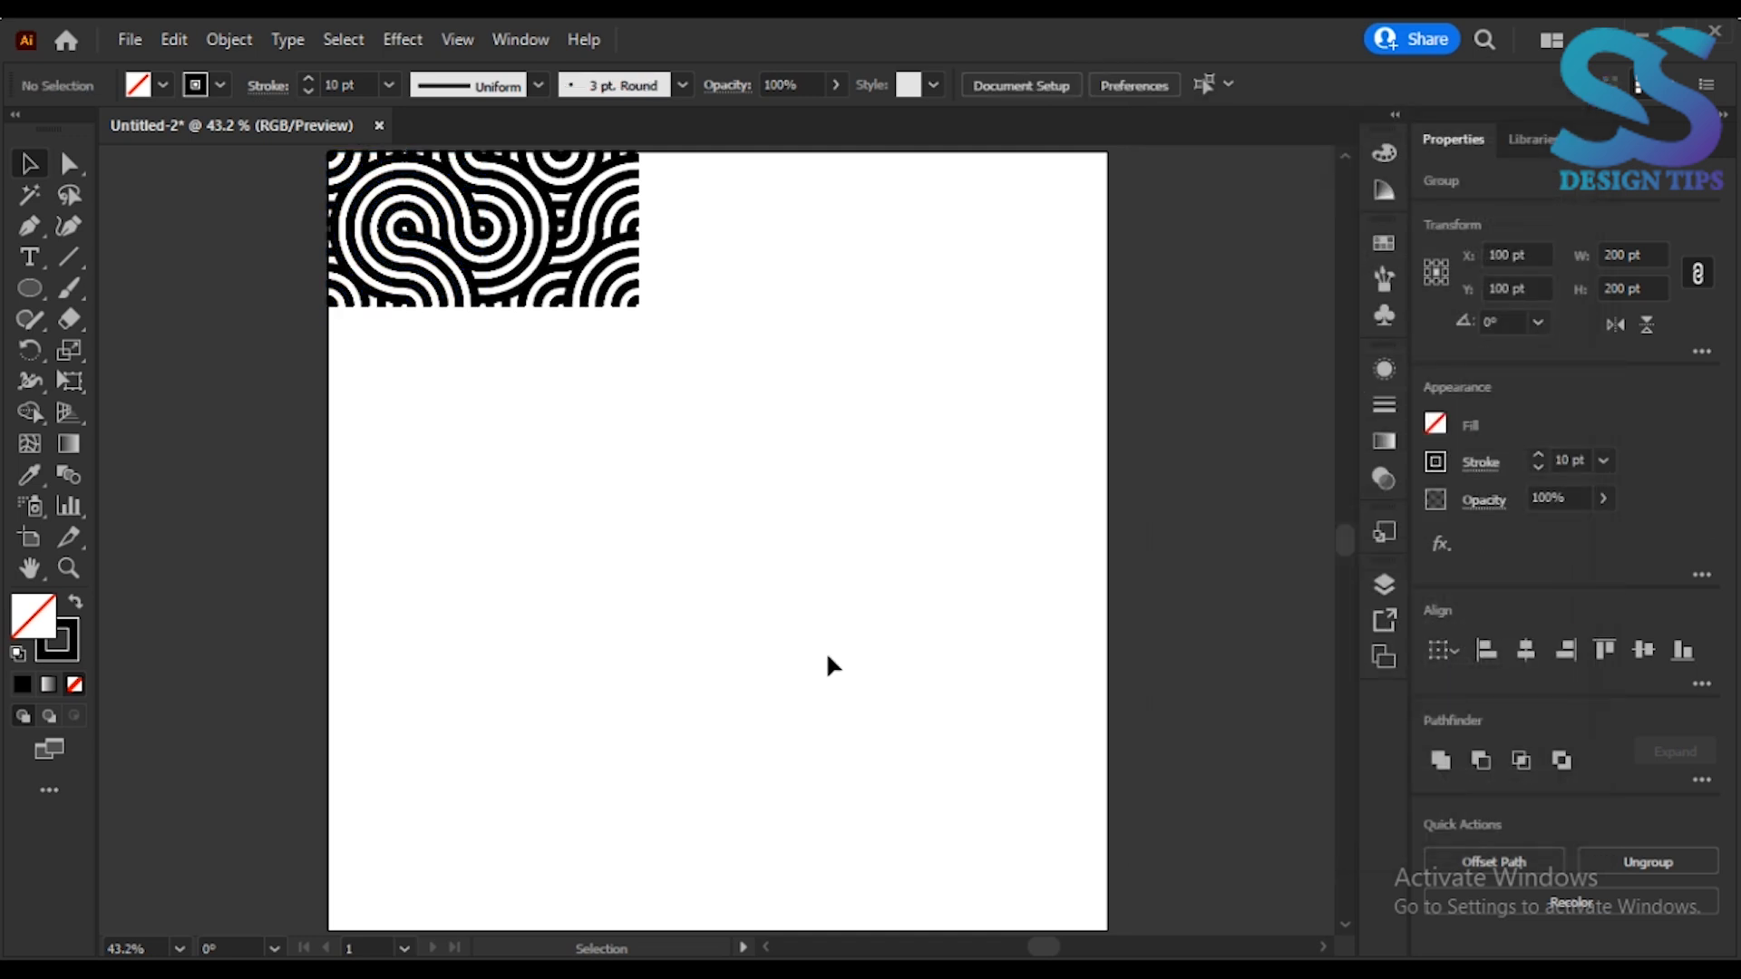
Check how the tiles of the block select, and undo the Transform effect
left_click(430, 234)
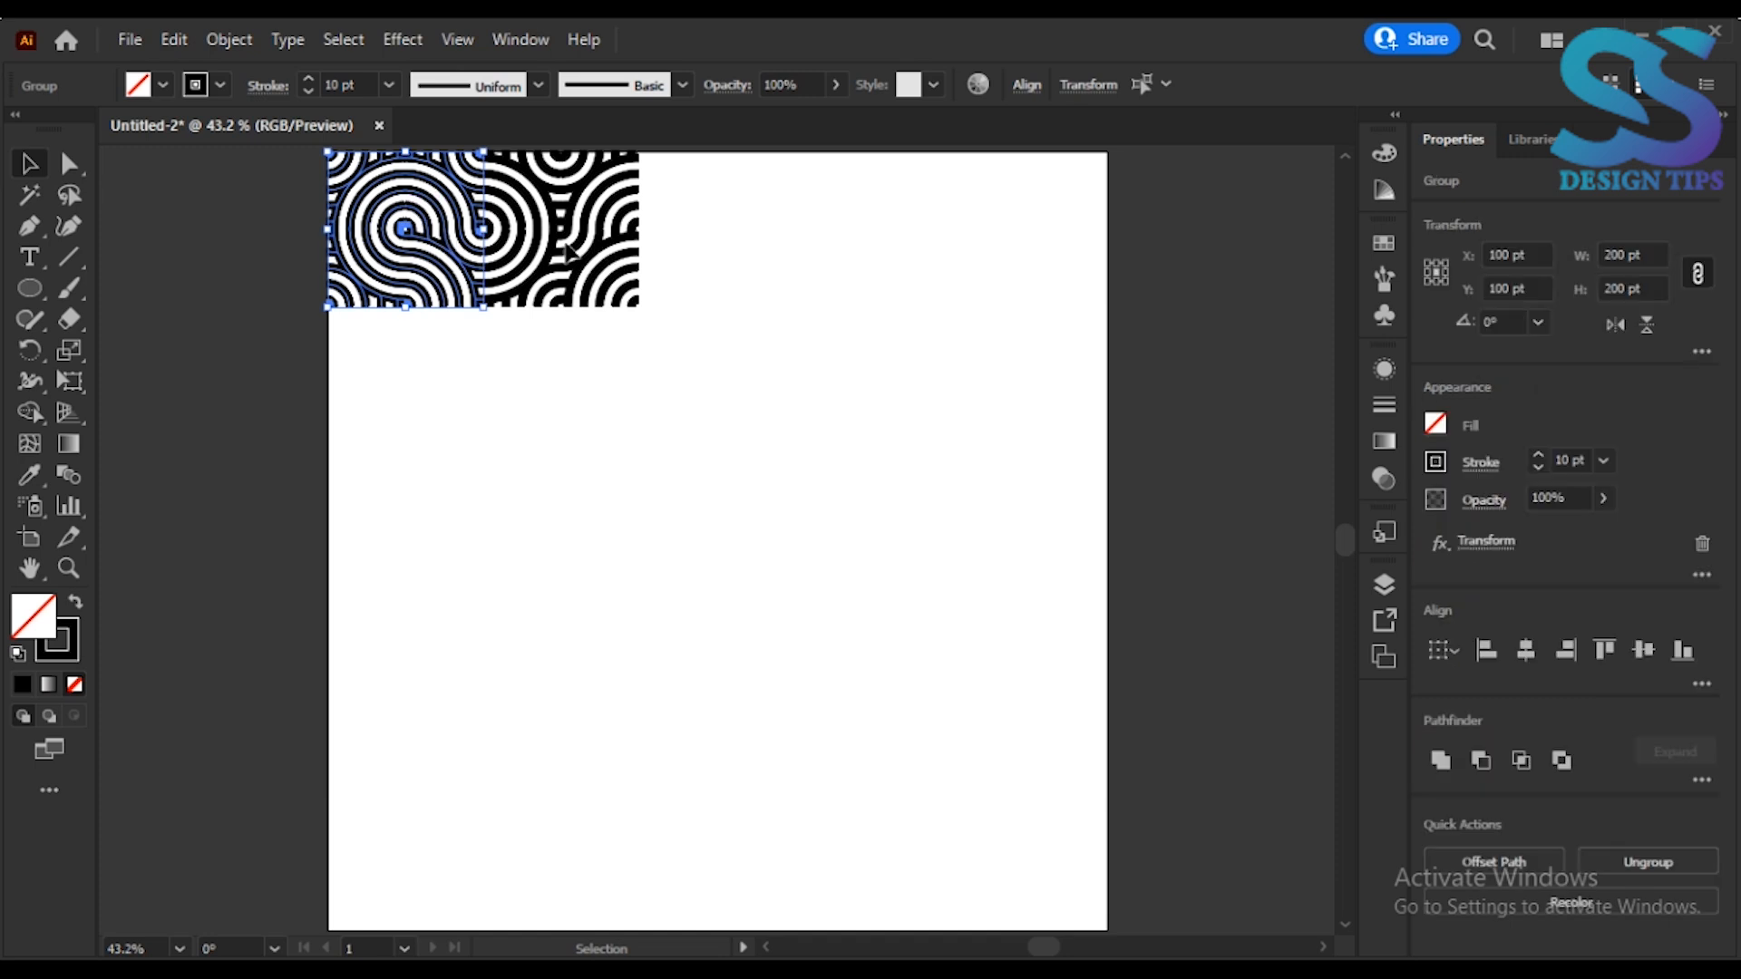
left_click(478, 332)
left_click(439, 232)
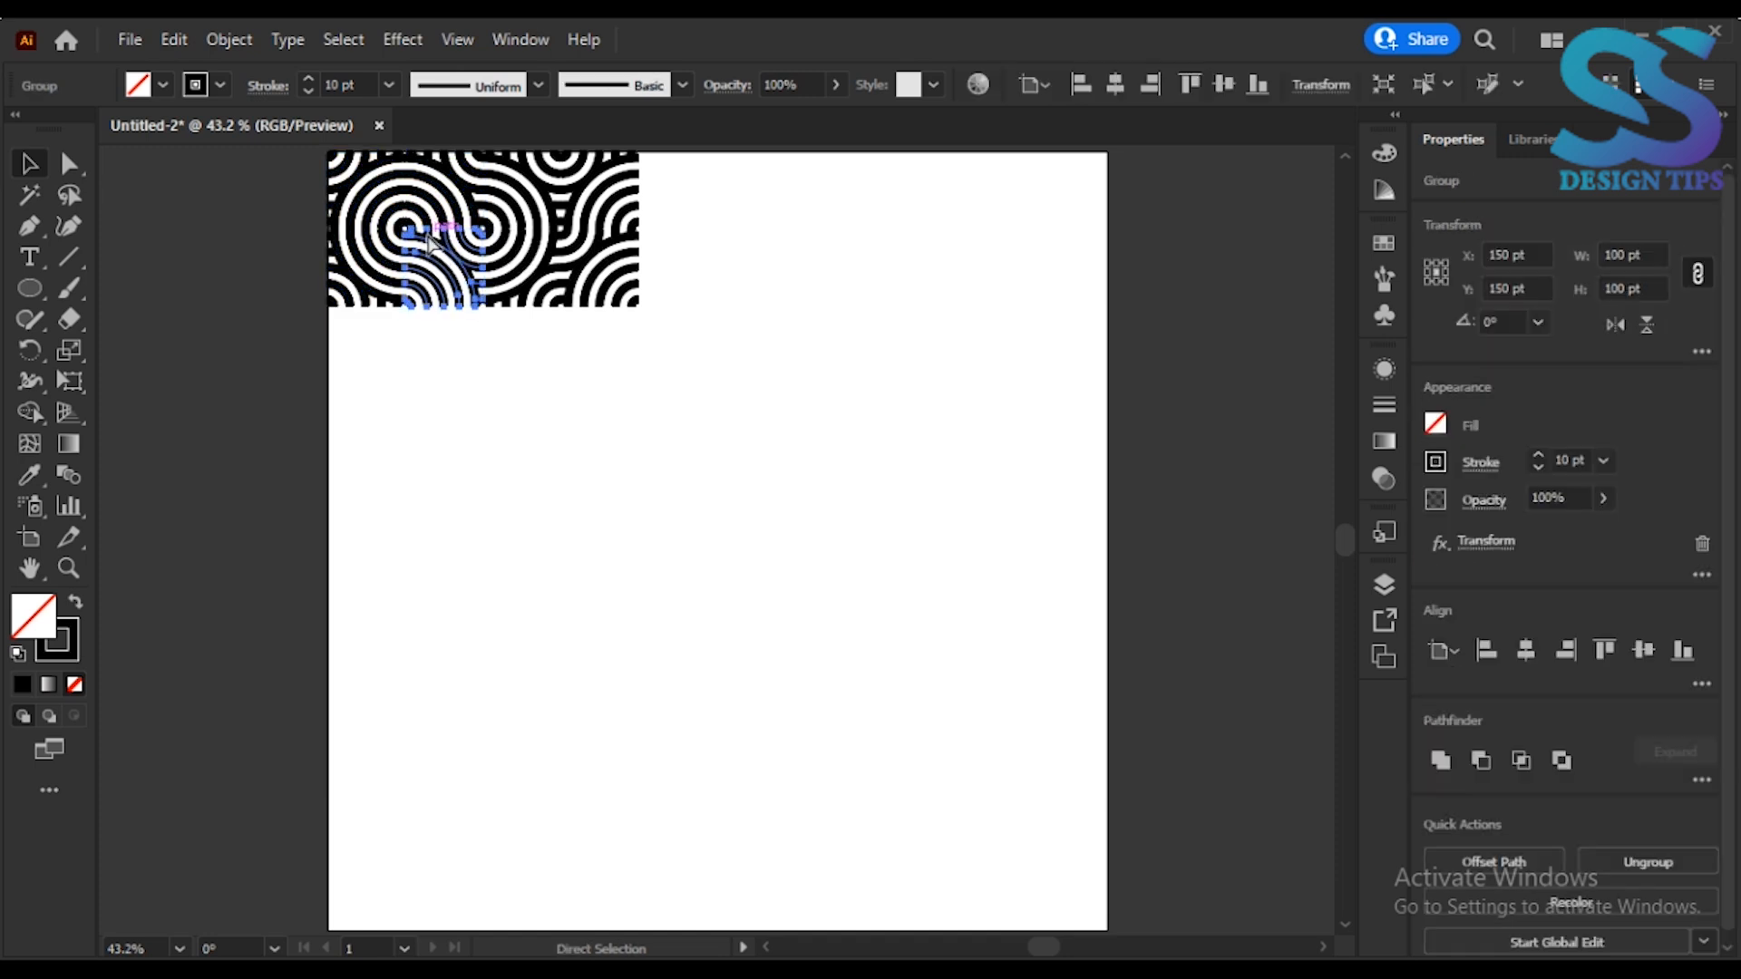
key("ctrl+z")
Group the four tiles of the block into a single object
right_click(435, 271)
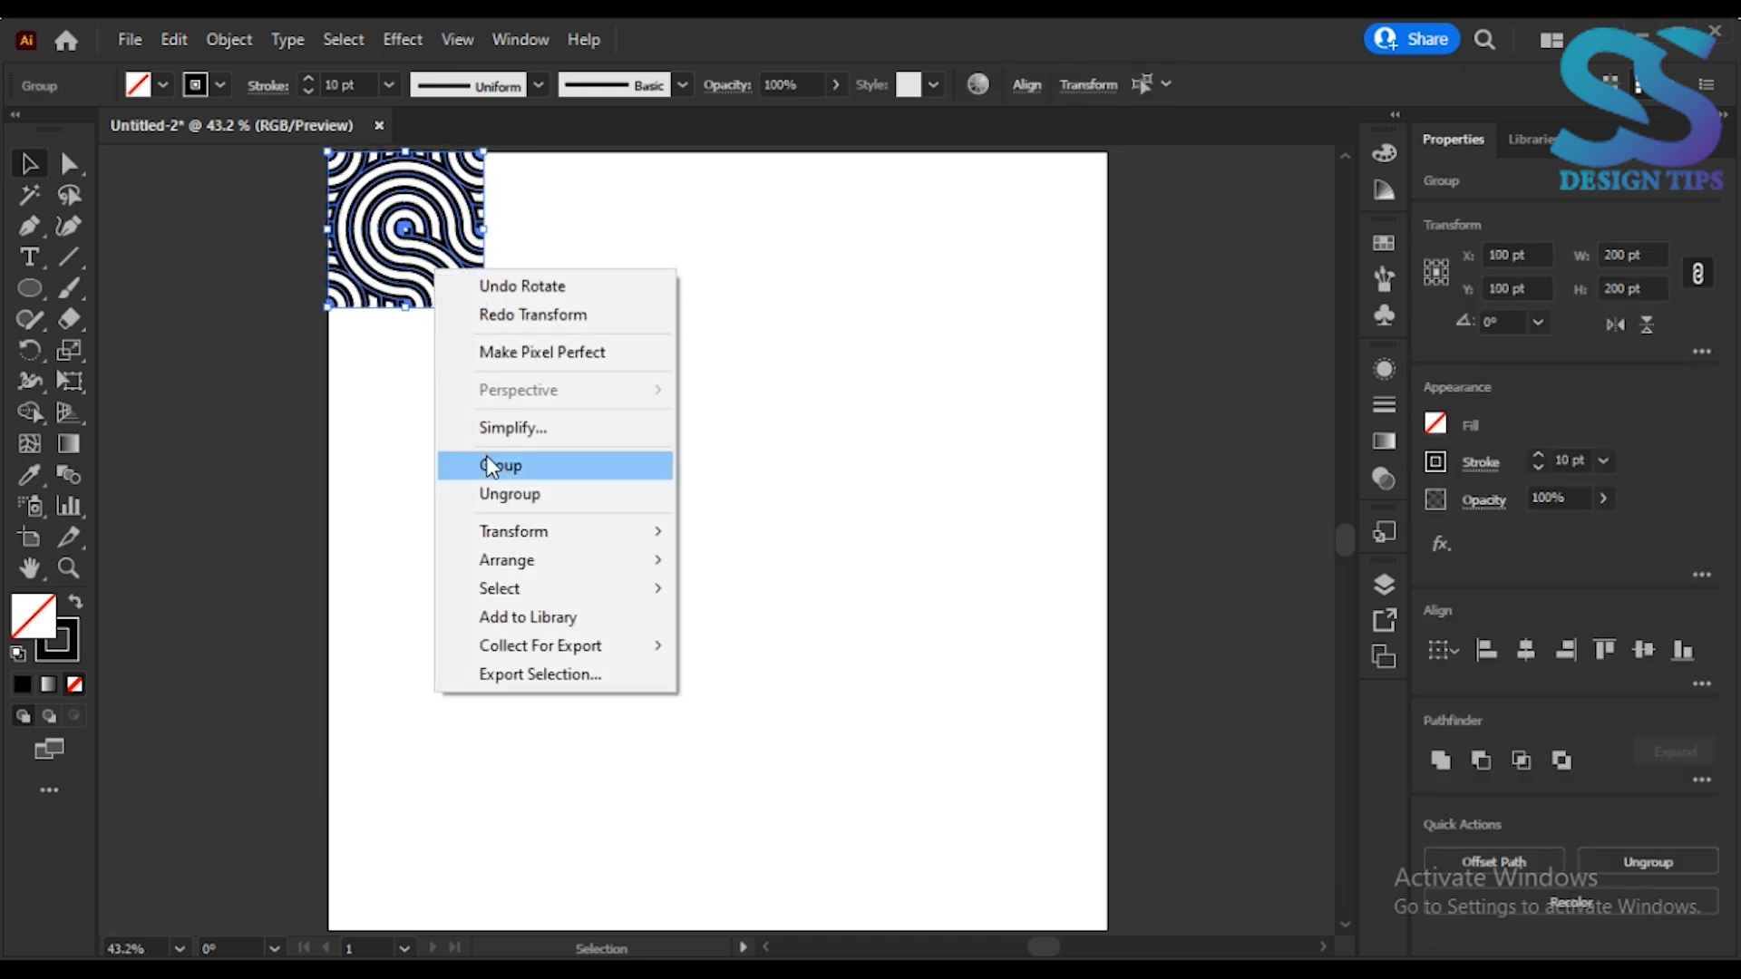
left_click(486, 460)
left_click(449, 424)
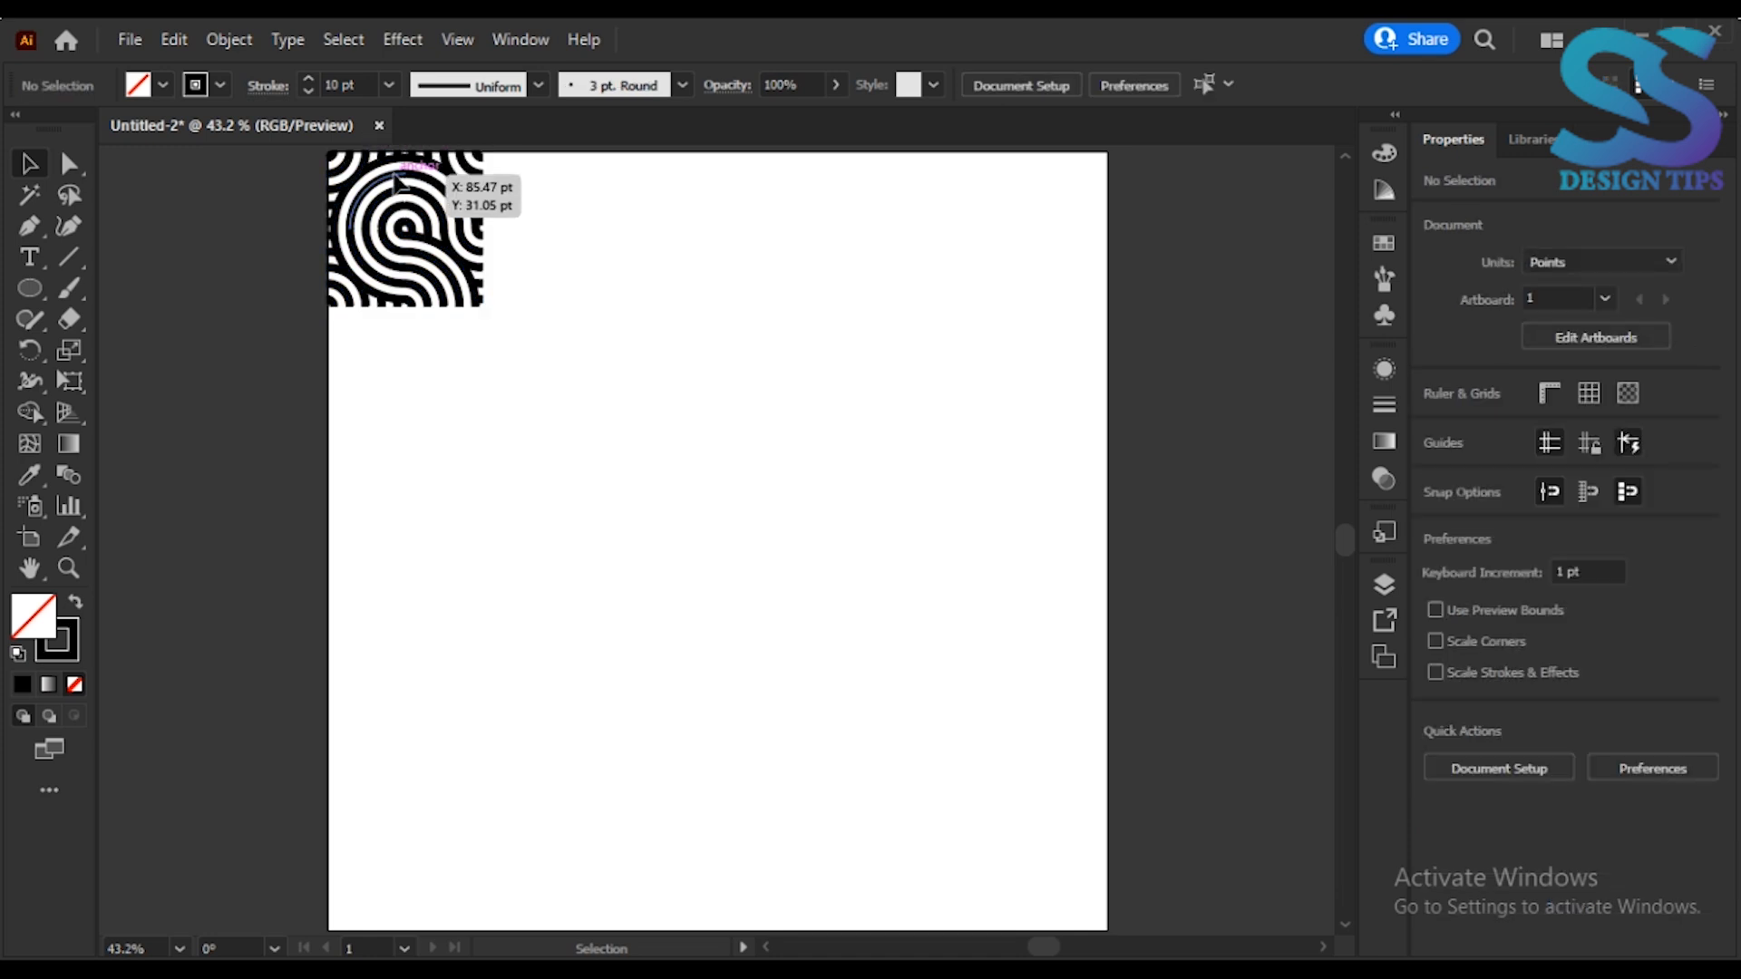
left_click(431, 162)
left_click(402, 42)
mouse_move(608, 259)
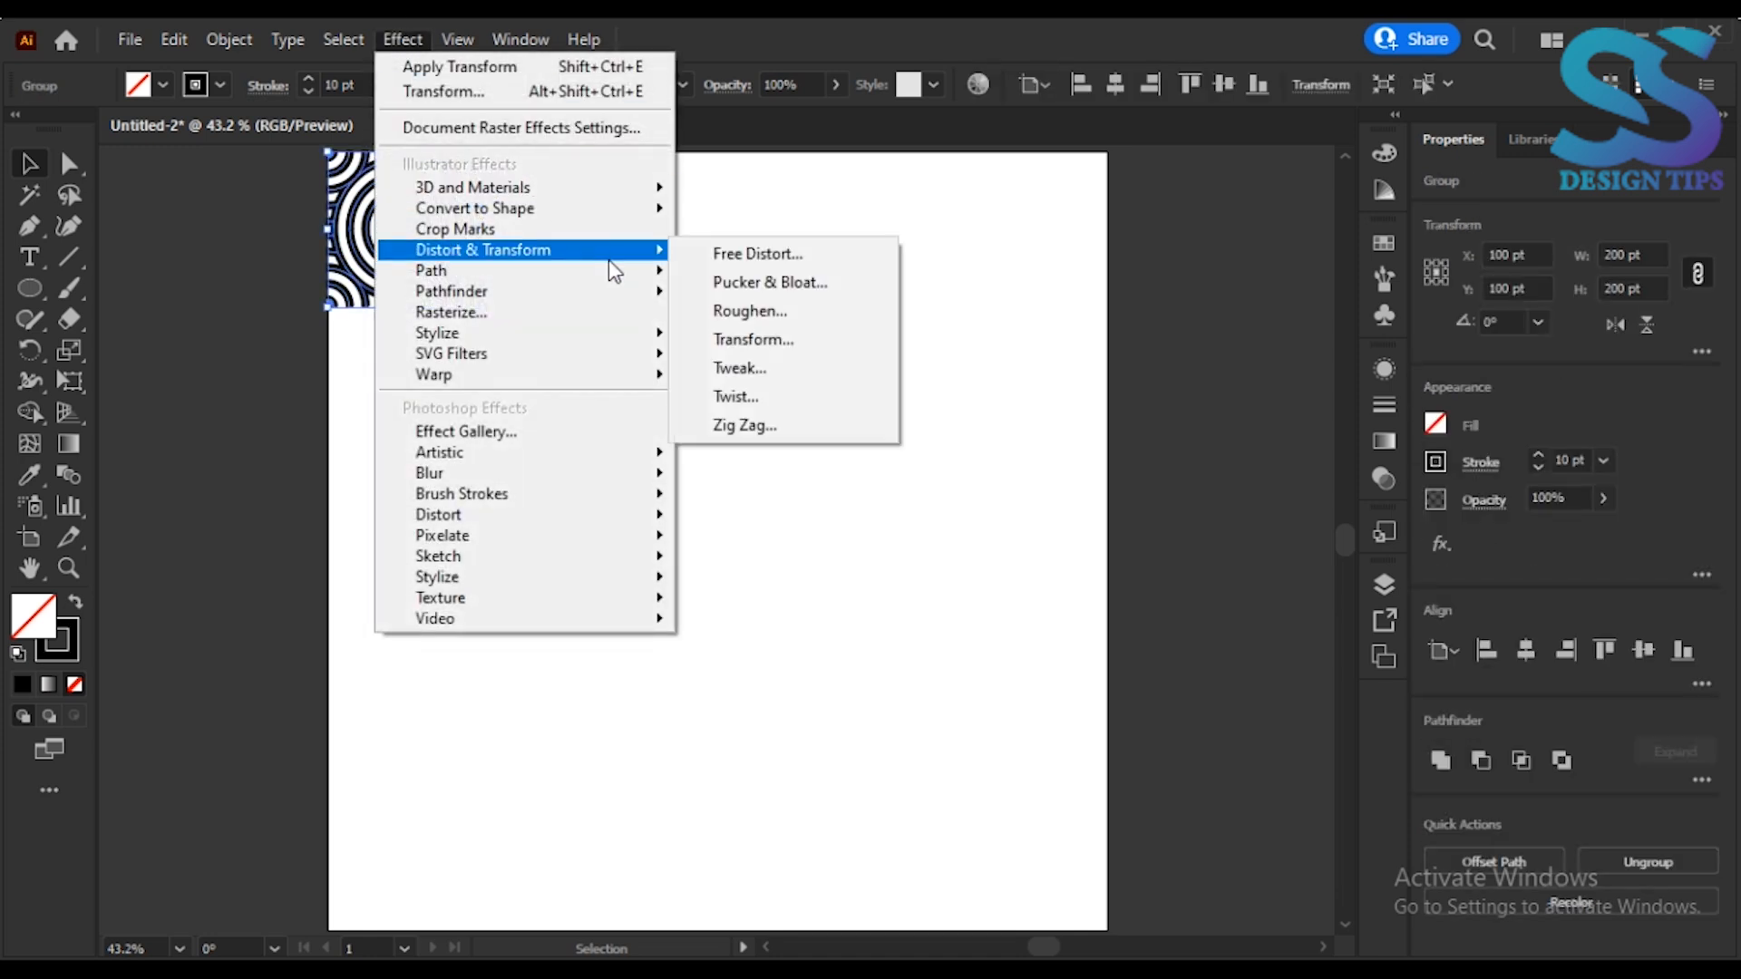
left_click(730, 342)
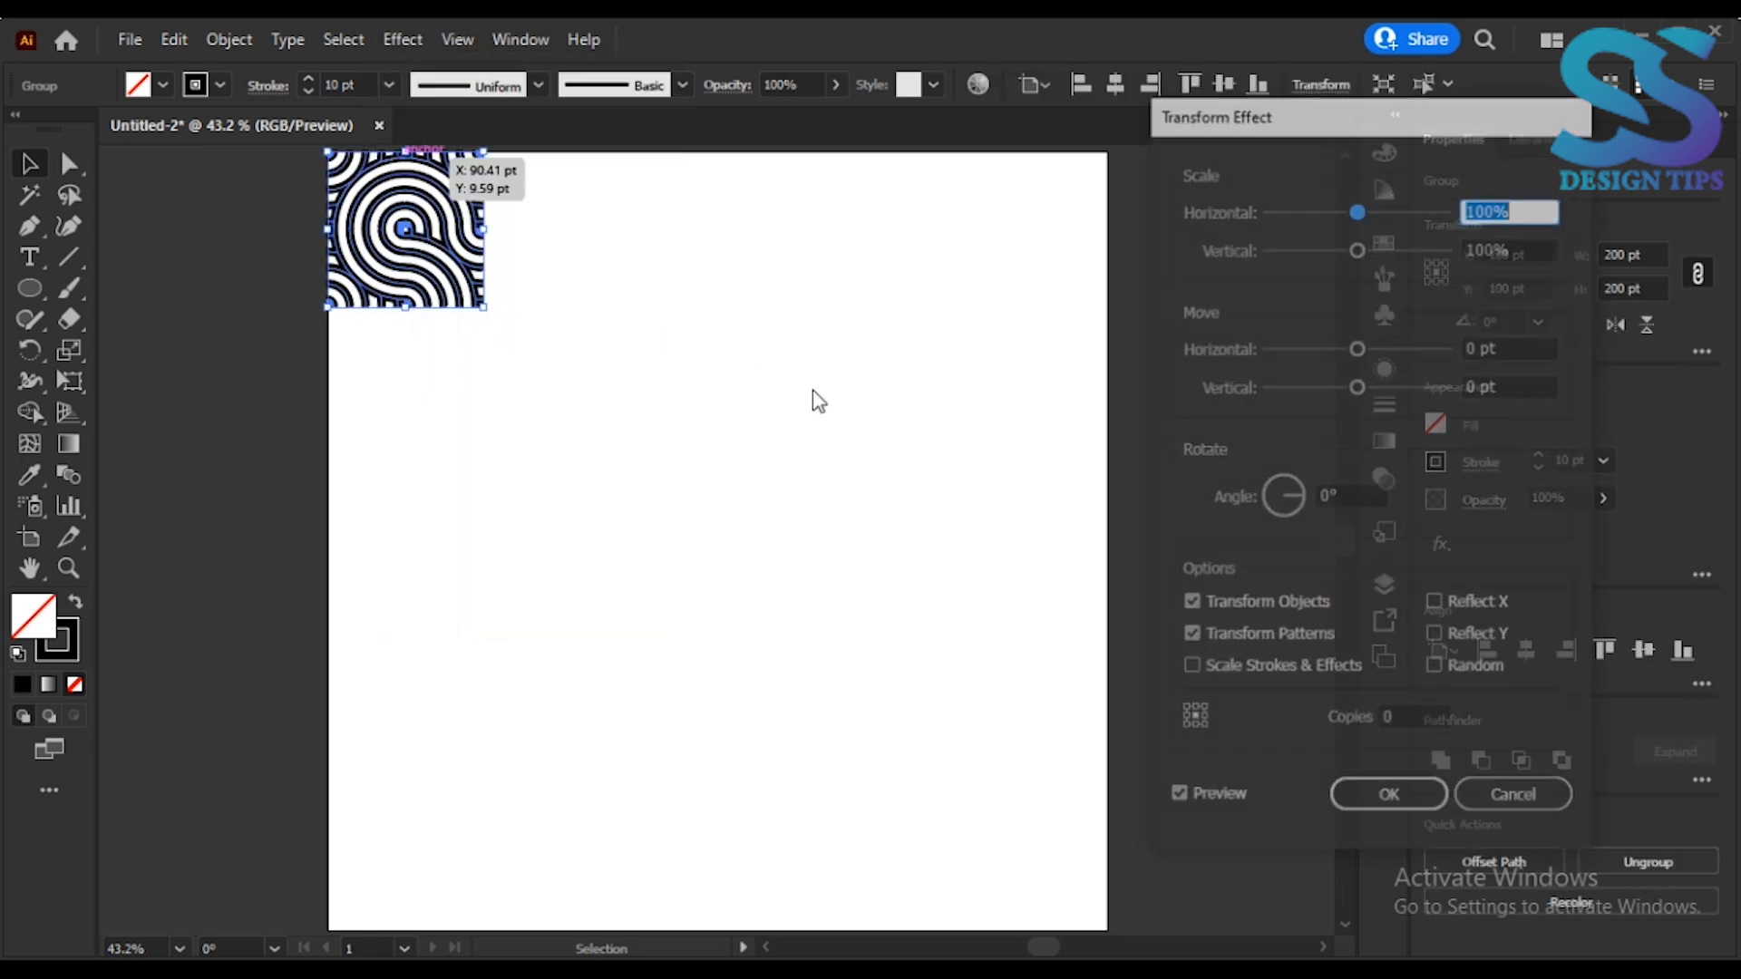
double_click(1487, 349)
type("200")
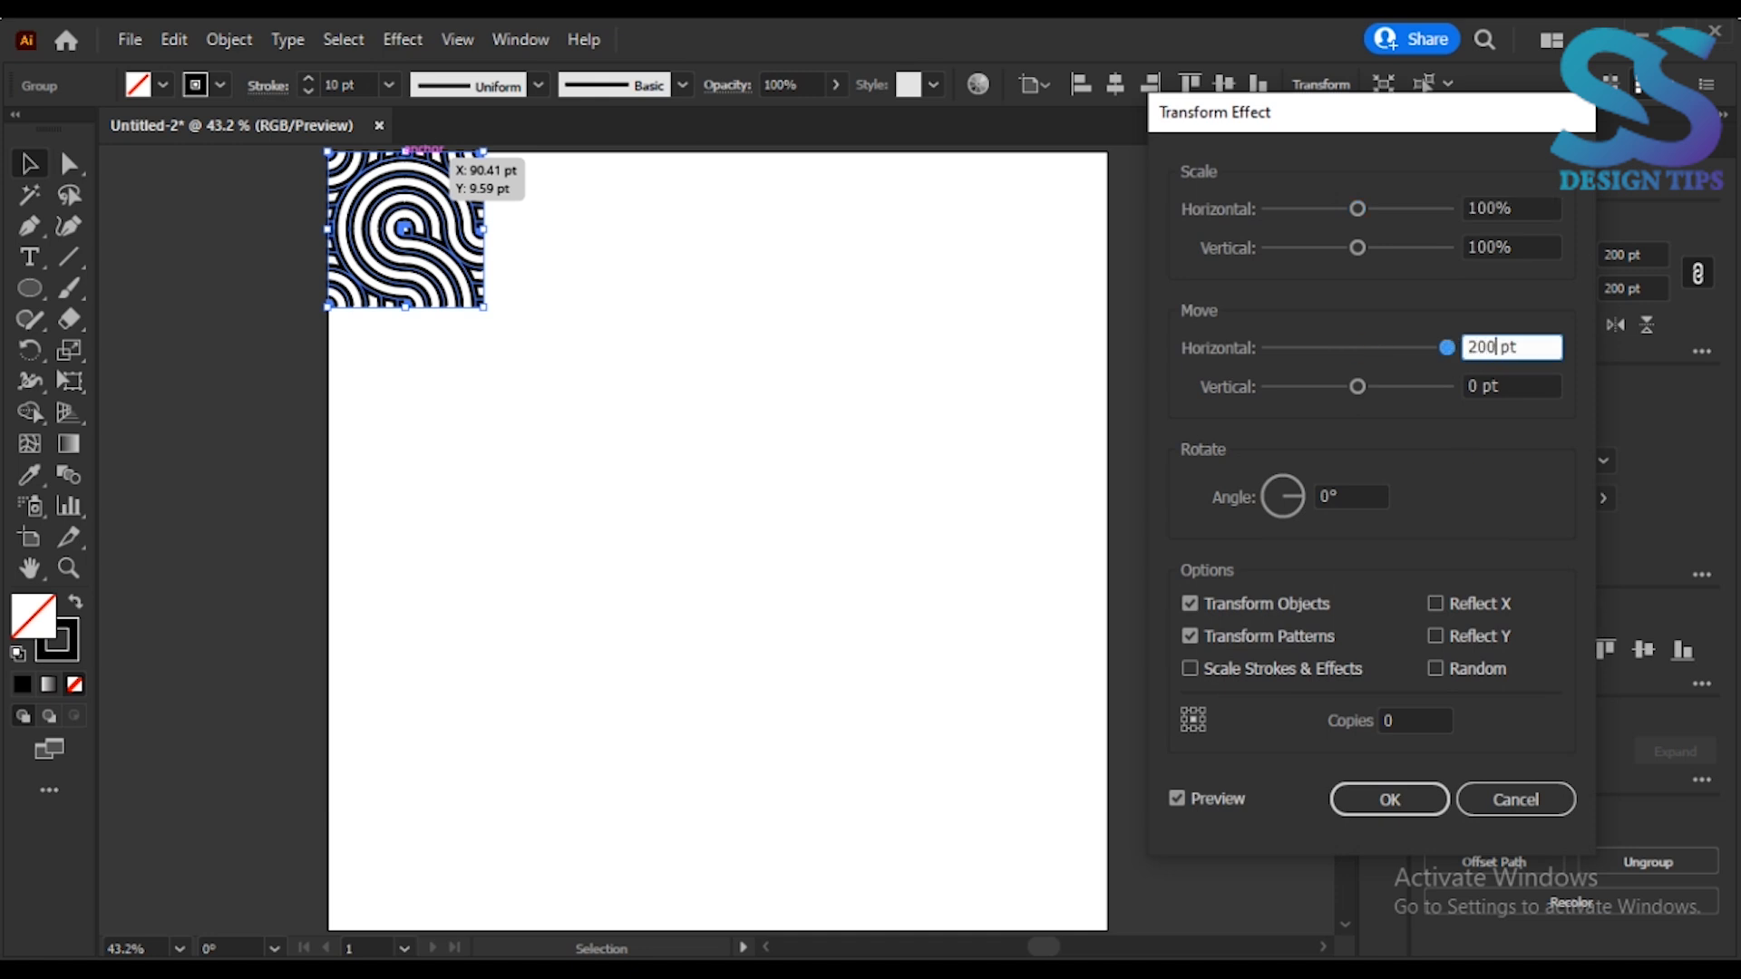
left_click(1438, 608)
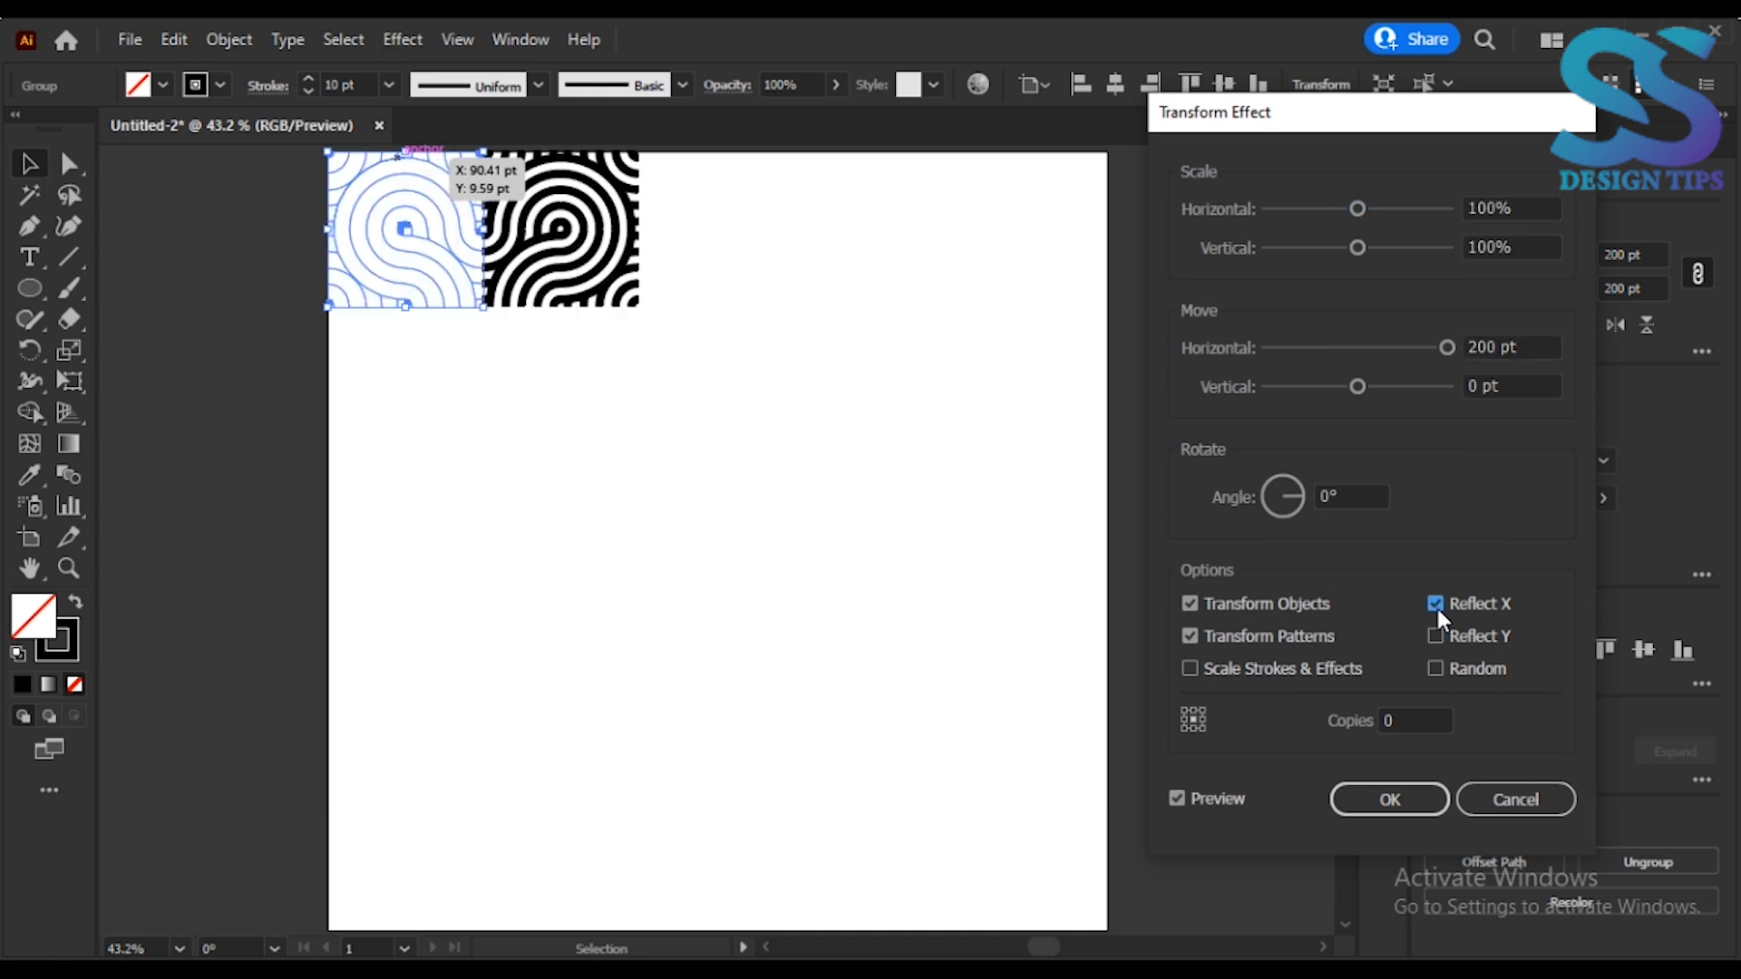
left_click(1383, 721)
key("Up")
key("Up")
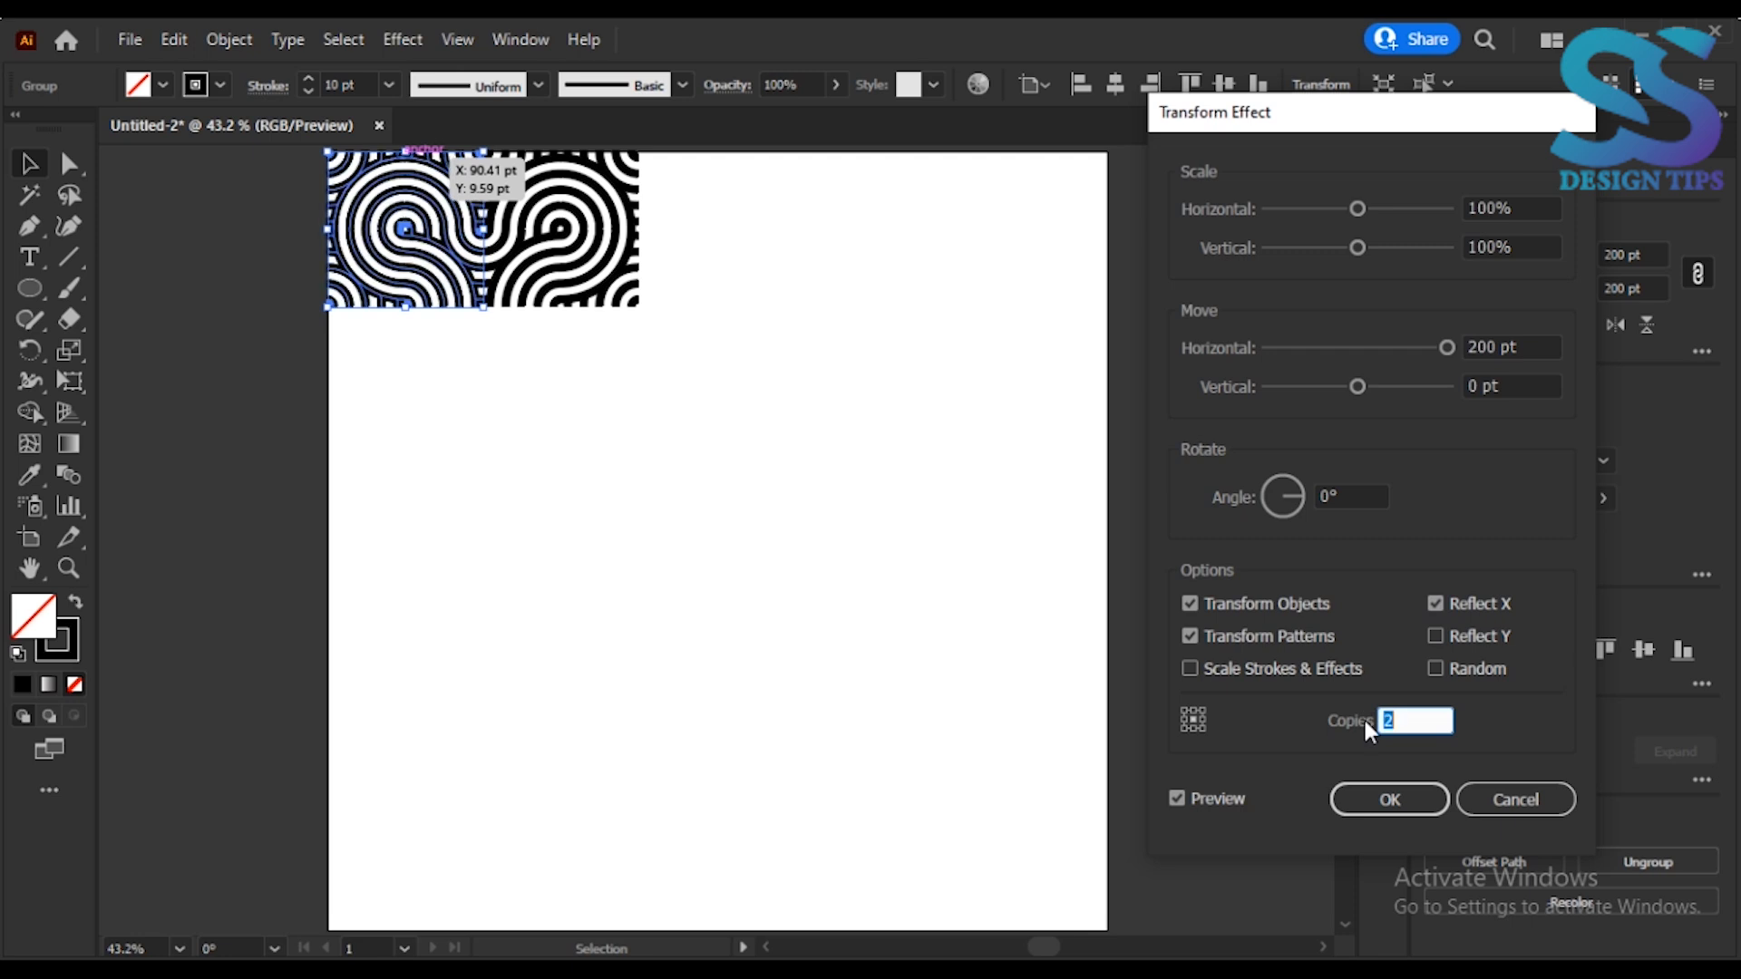
left_click(1239, 798)
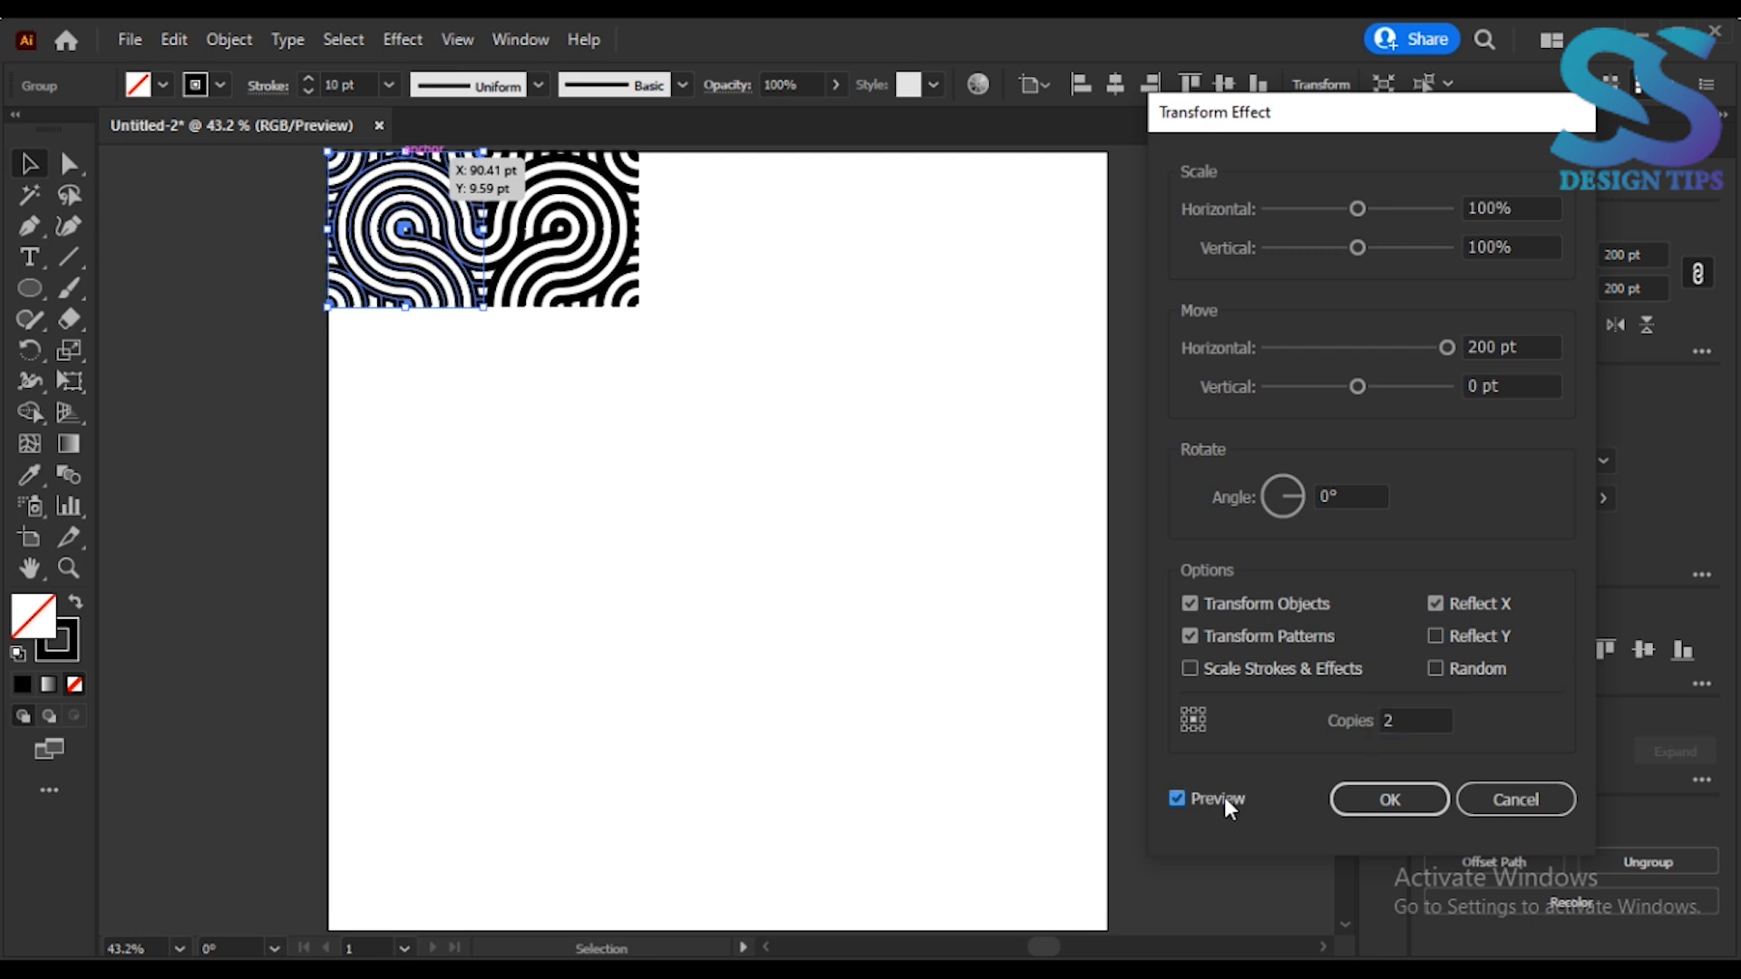
left_click(1508, 798)
Copy the grouped block directly to its right to form a two-block row
left_click(875, 642)
left_click(464, 247)
key("ctrl+z")
left_click(401, 232)
left_click(398, 235)
left_click_drag(401, 235, 443, 281)
left_click(541, 339)
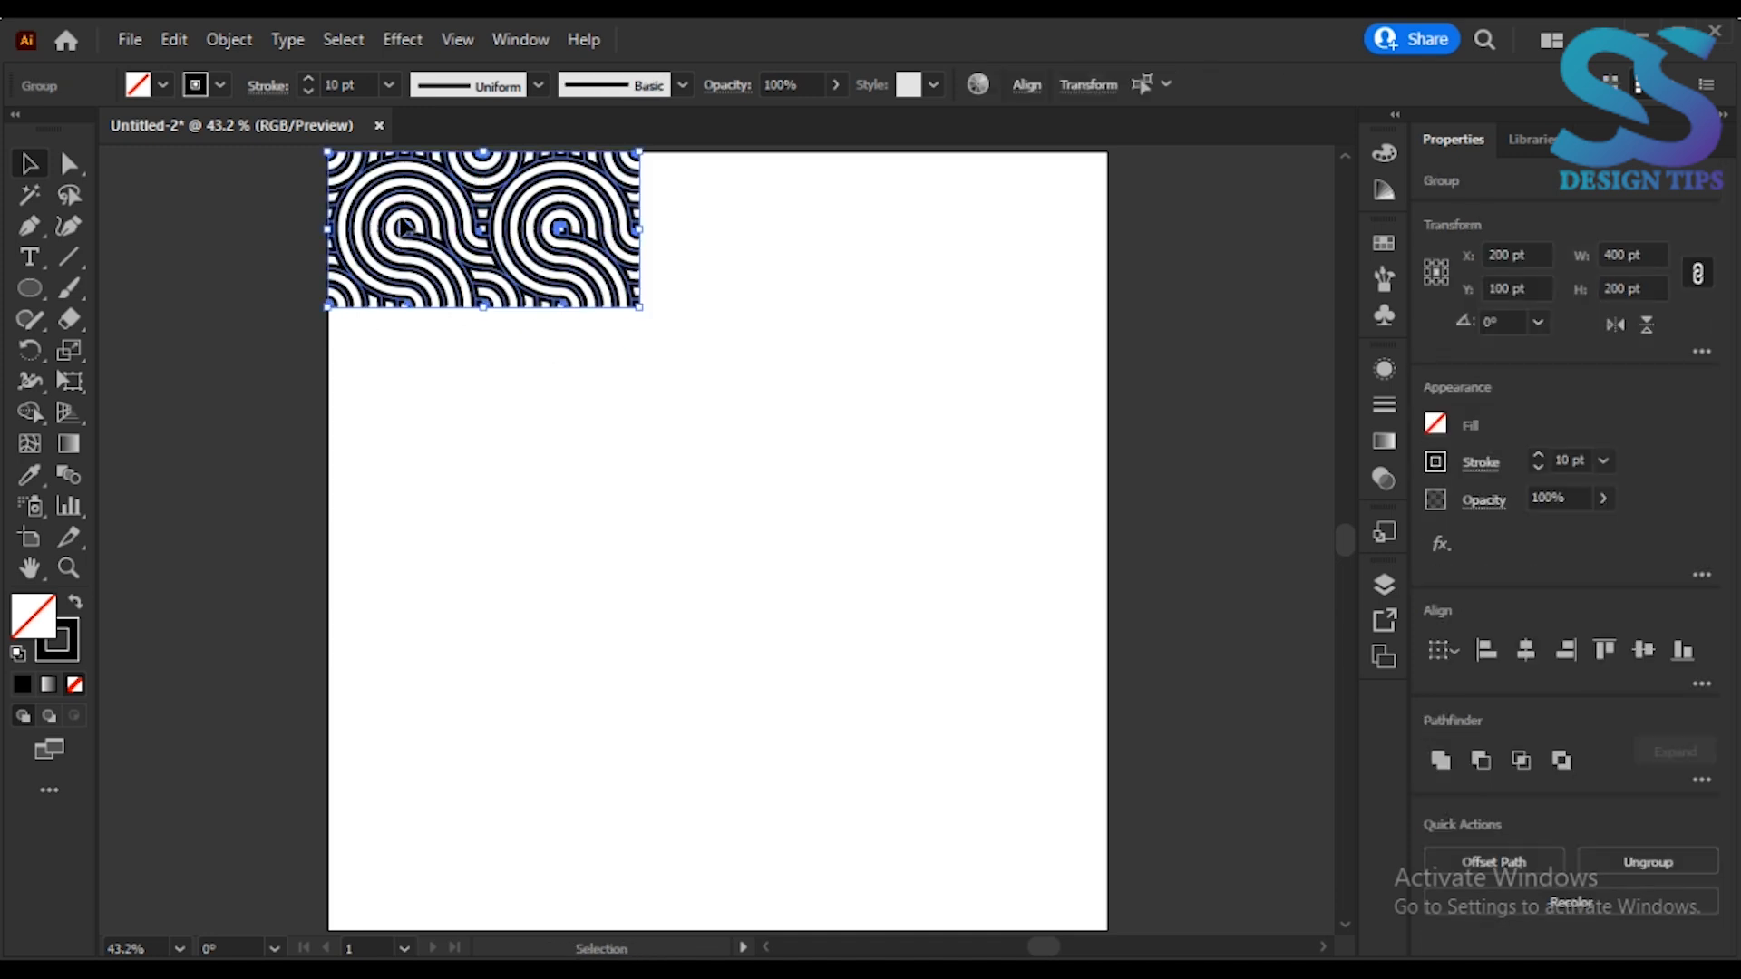
Copy the two-block pair to its right and add one more block to complete a five-block, 1000 pt wide row
left_click_drag(411, 217, 723, 215)
left_click(792, 341)
left_click(852, 210)
left_click_drag(852, 210, 1016, 223)
Copy the whole row 200 pt straight down and repeat the copy three more times to fill the artboard
left_click_drag(1038, 362, 446, 340)
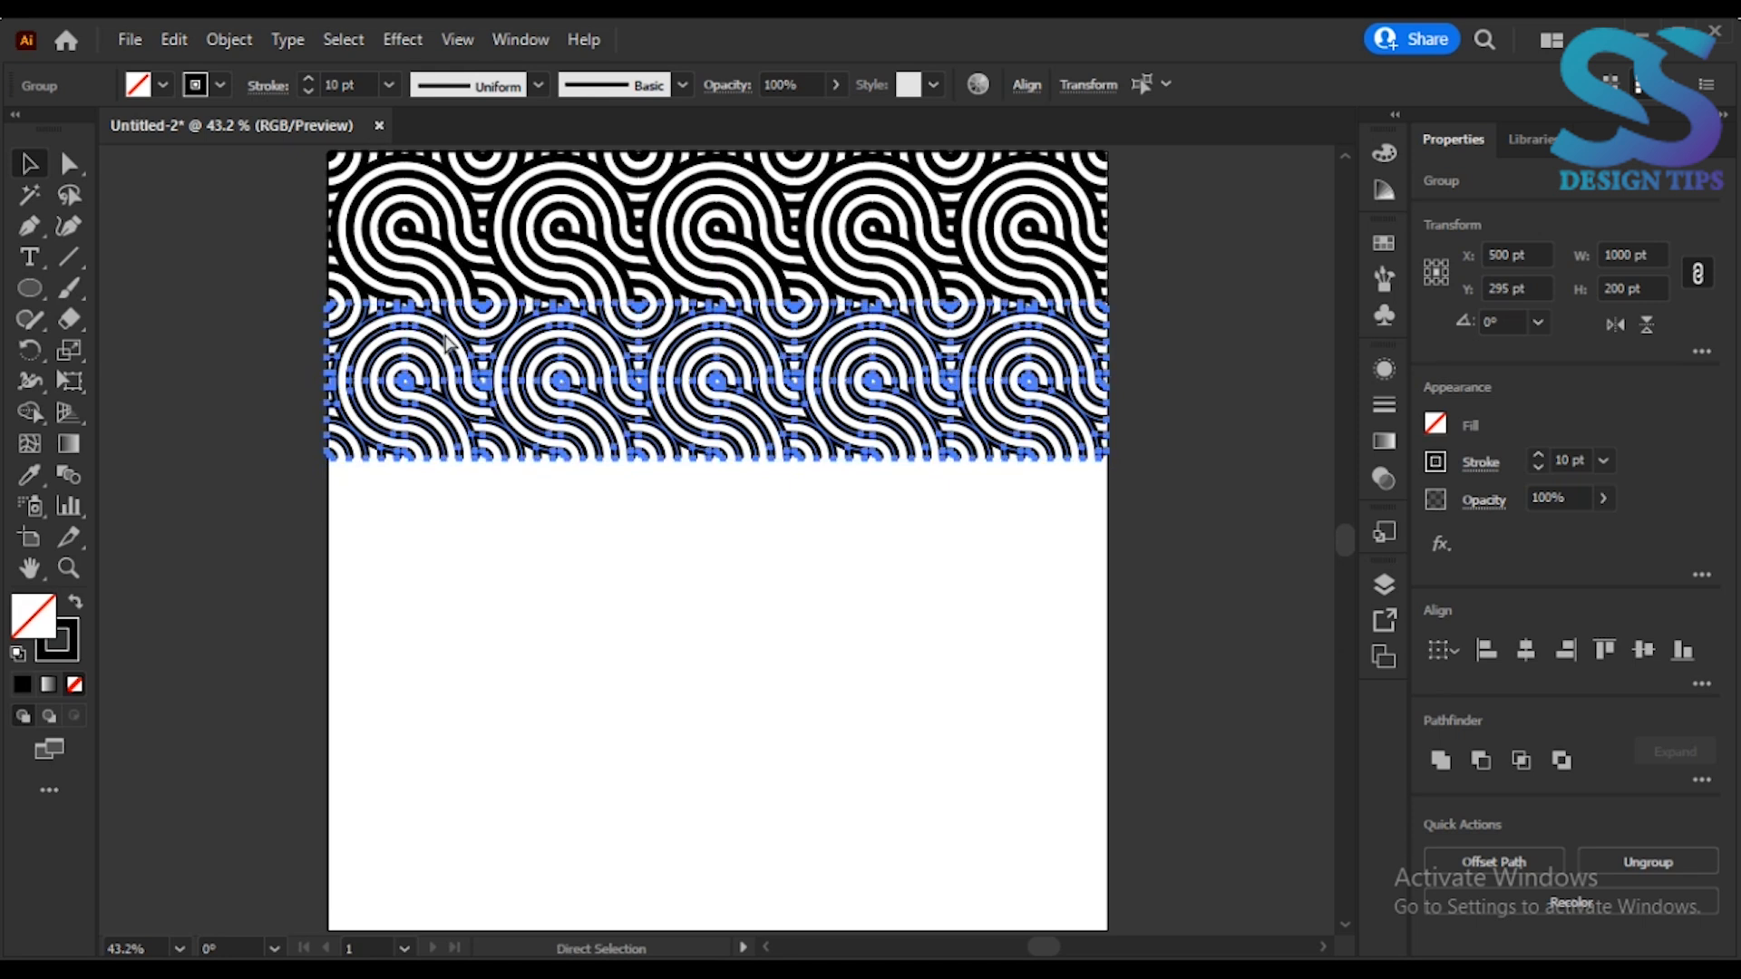
key("ctrl+z")
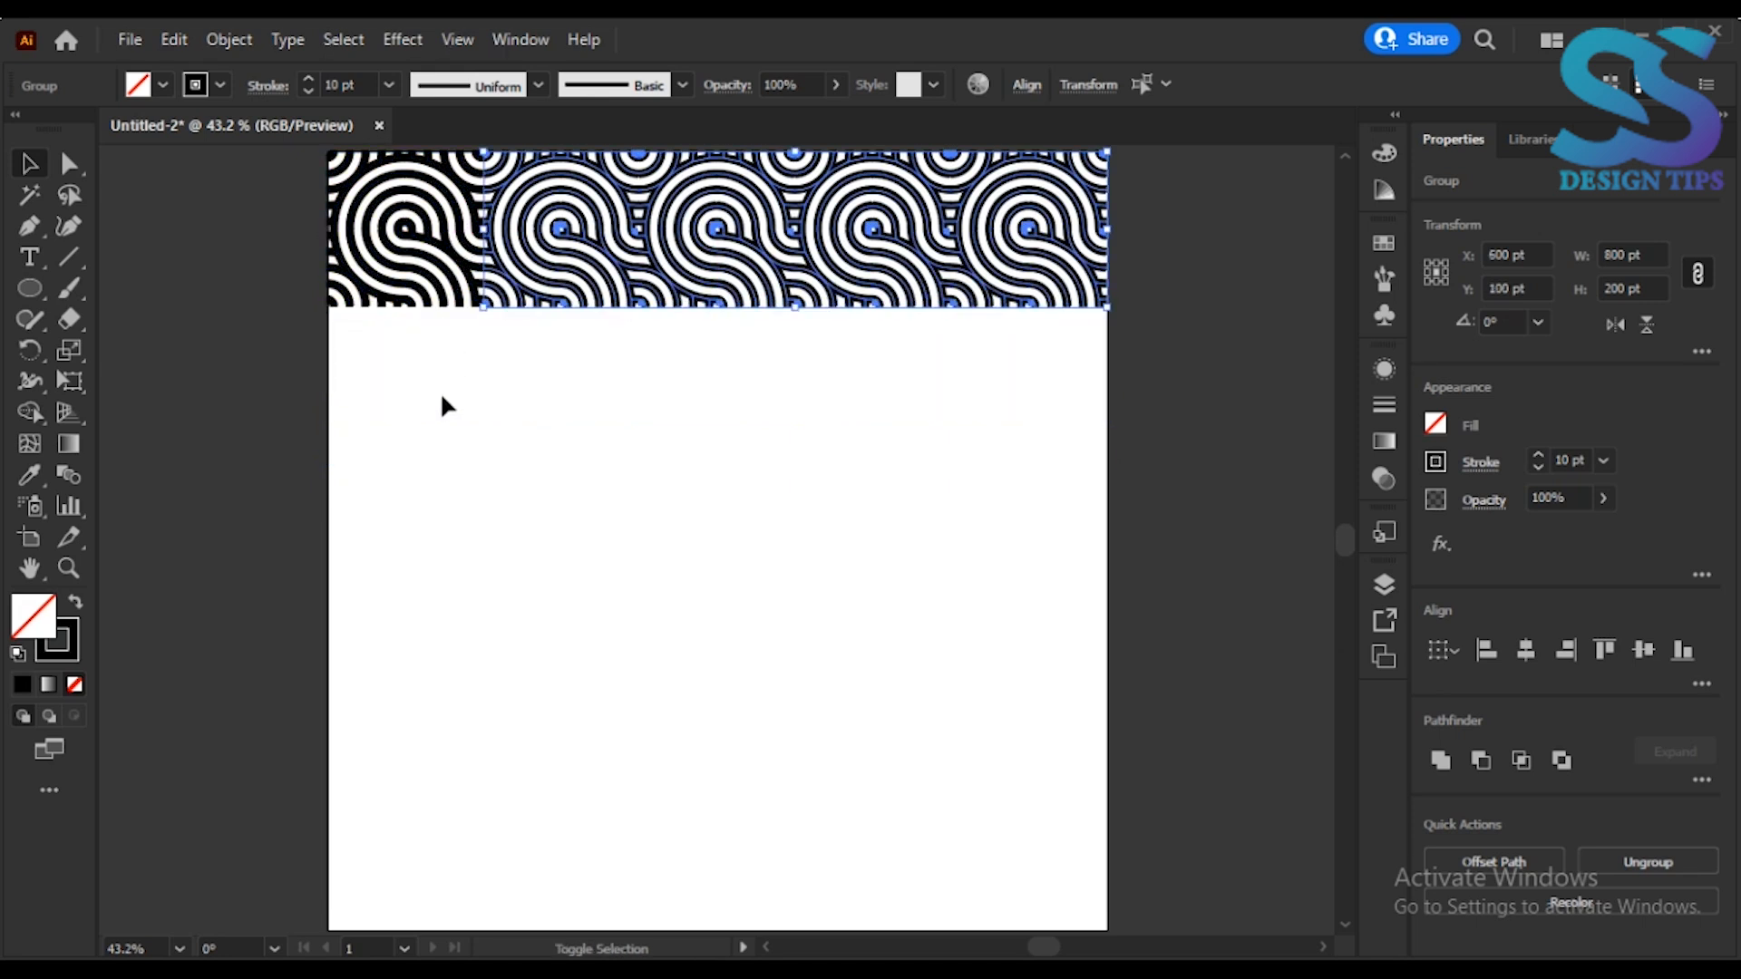
left_click_drag(424, 265, 428, 408)
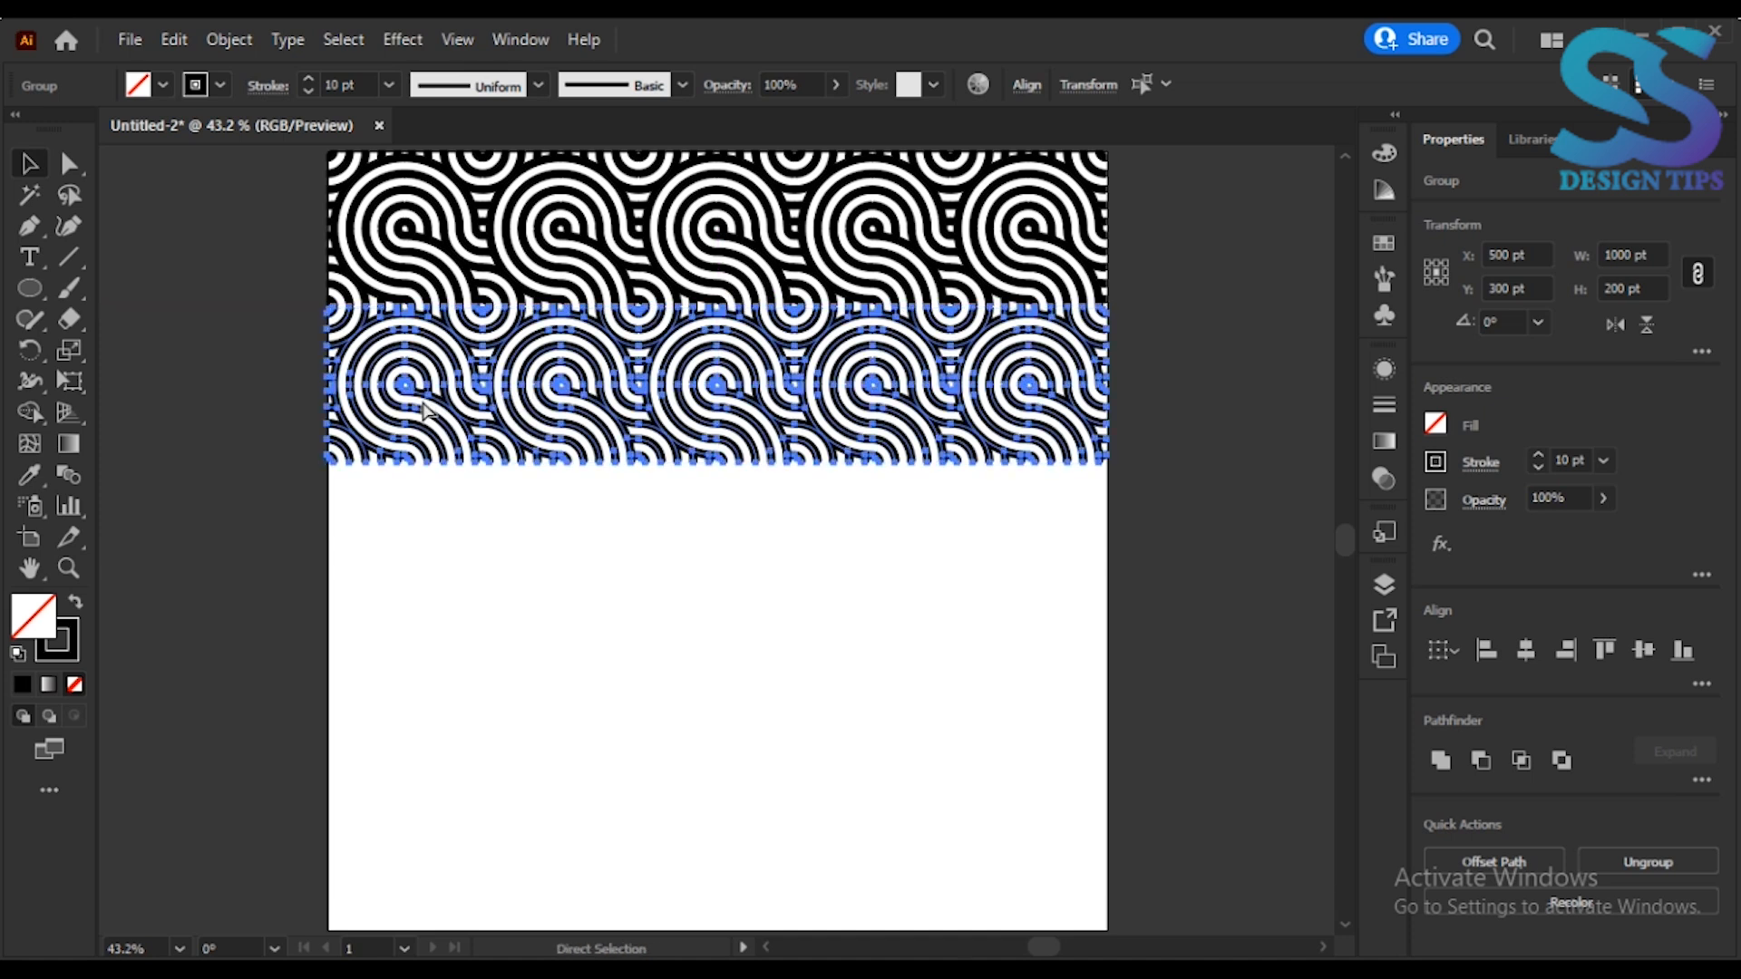
key("ctrl+d")
key("ctrl+d")
key("ctrl+d")
left_click(192, 358)
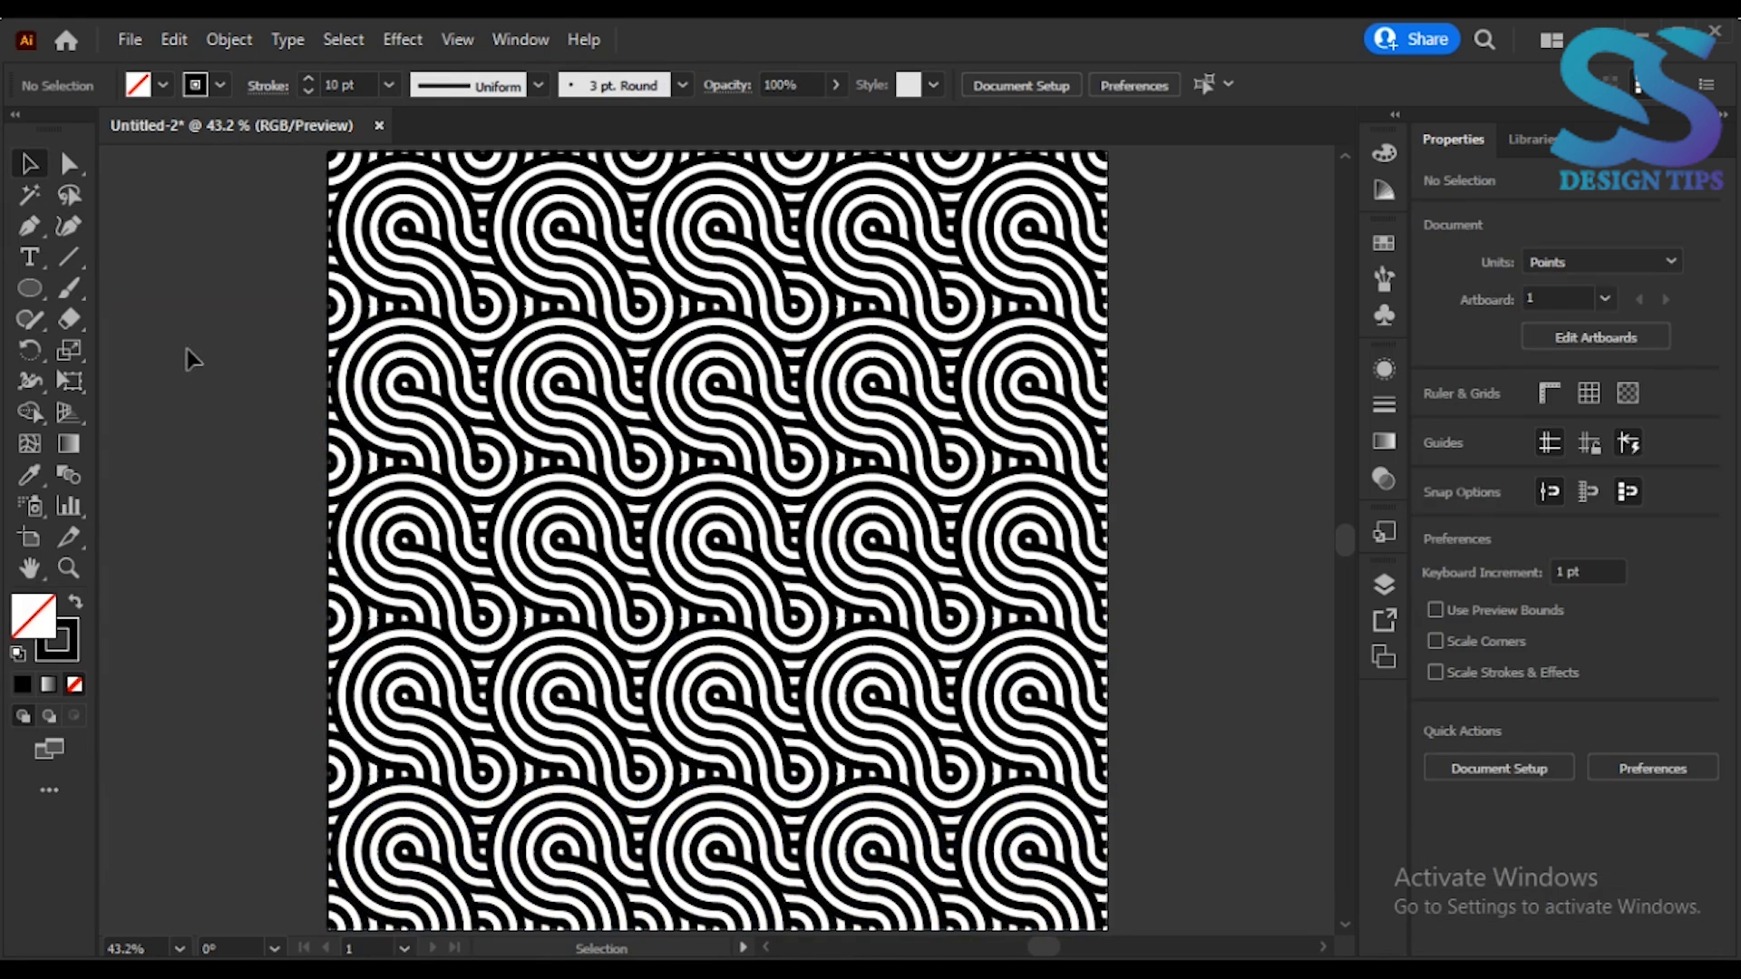
Group all blocks of the finished pattern together
key("ctrl+a")
right_click(1144, 851)
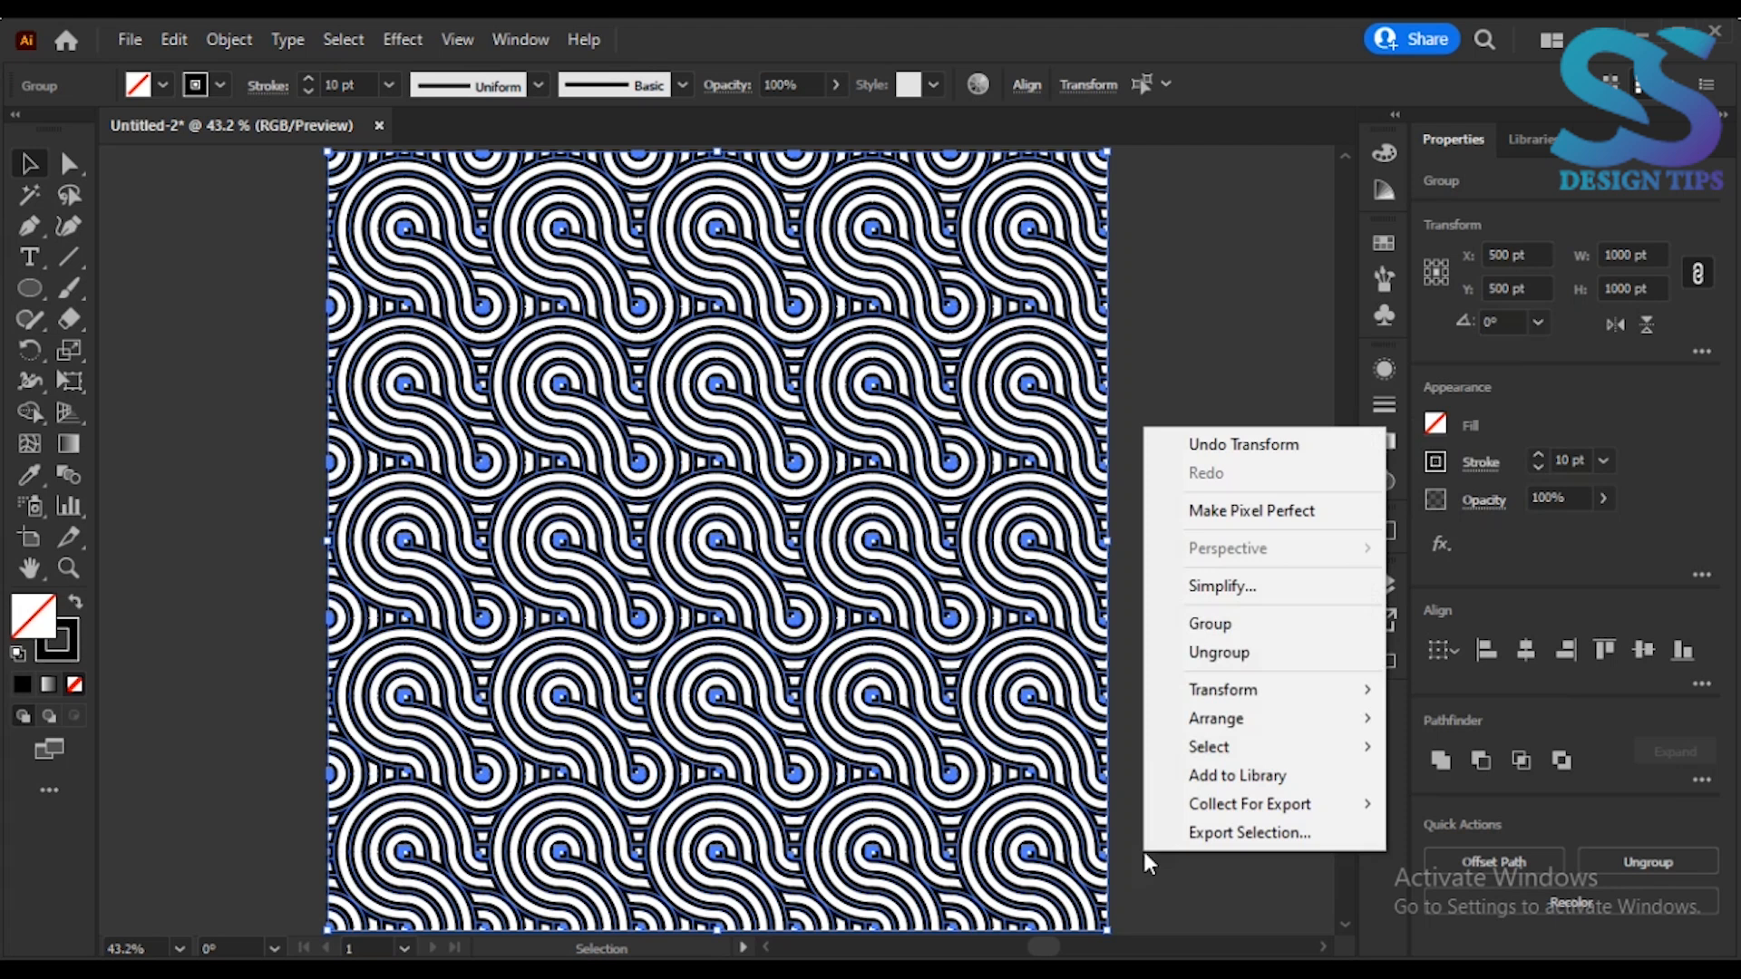
left_click(1224, 620)
left_click(1193, 617)
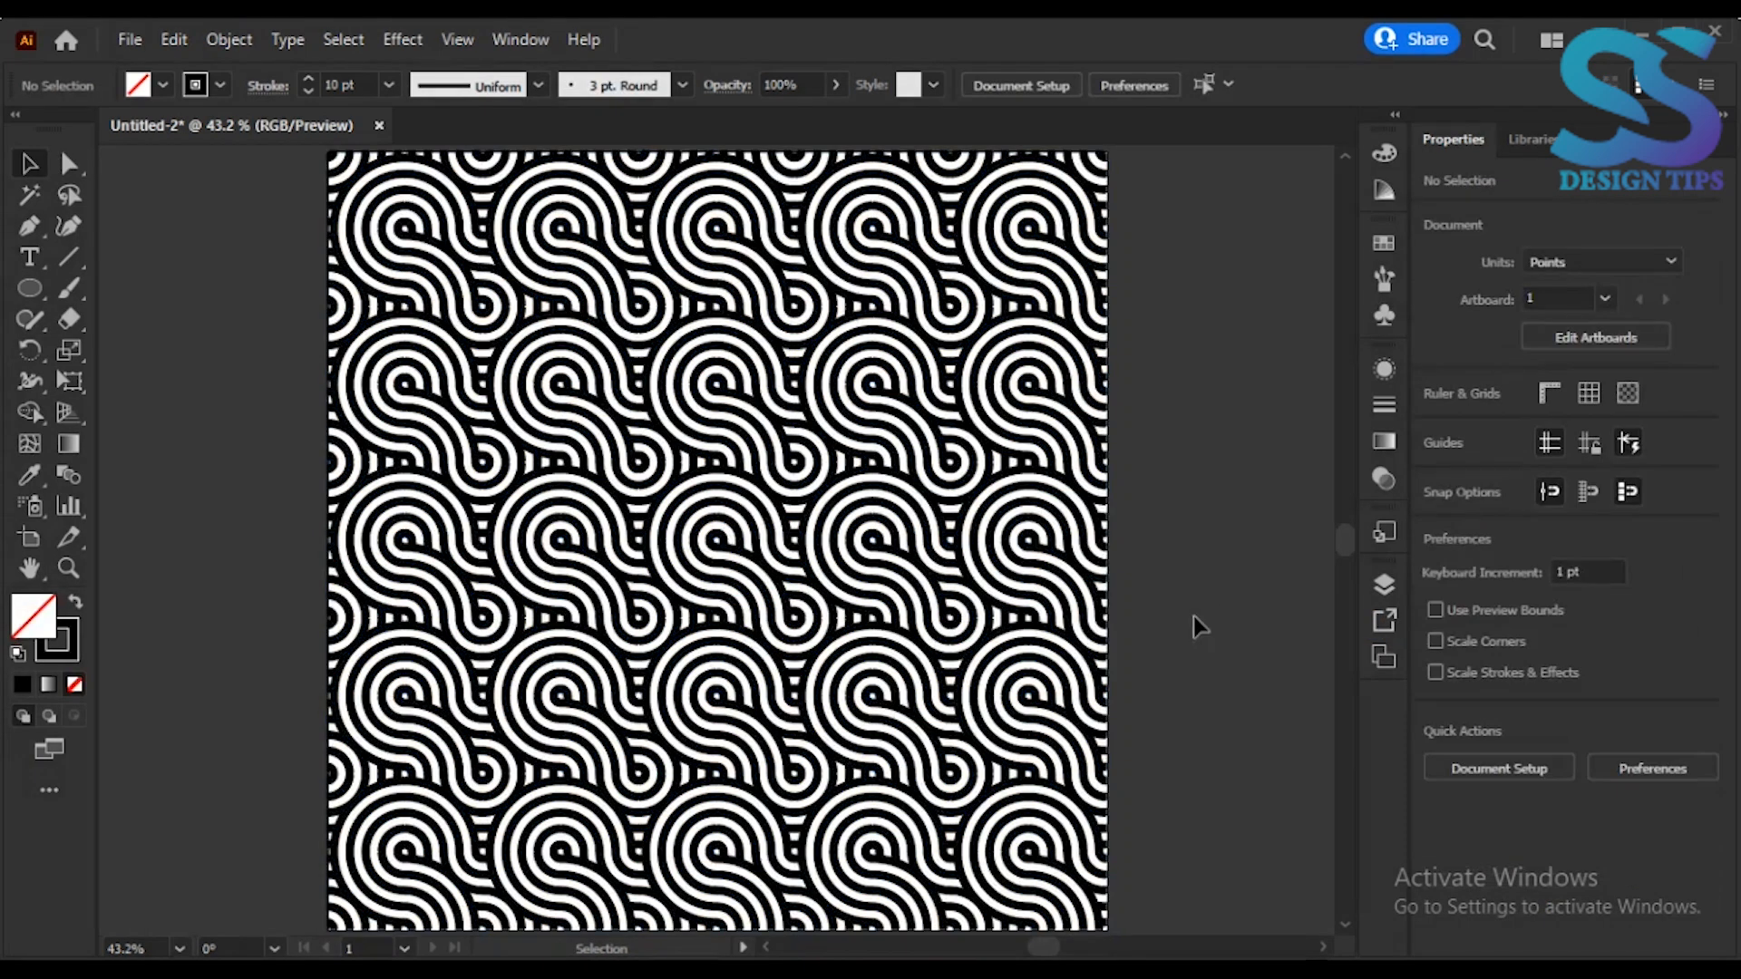
Isolate the pattern group, ungroup its top-left block and select that block's bottom-right tile
double_click(362, 250)
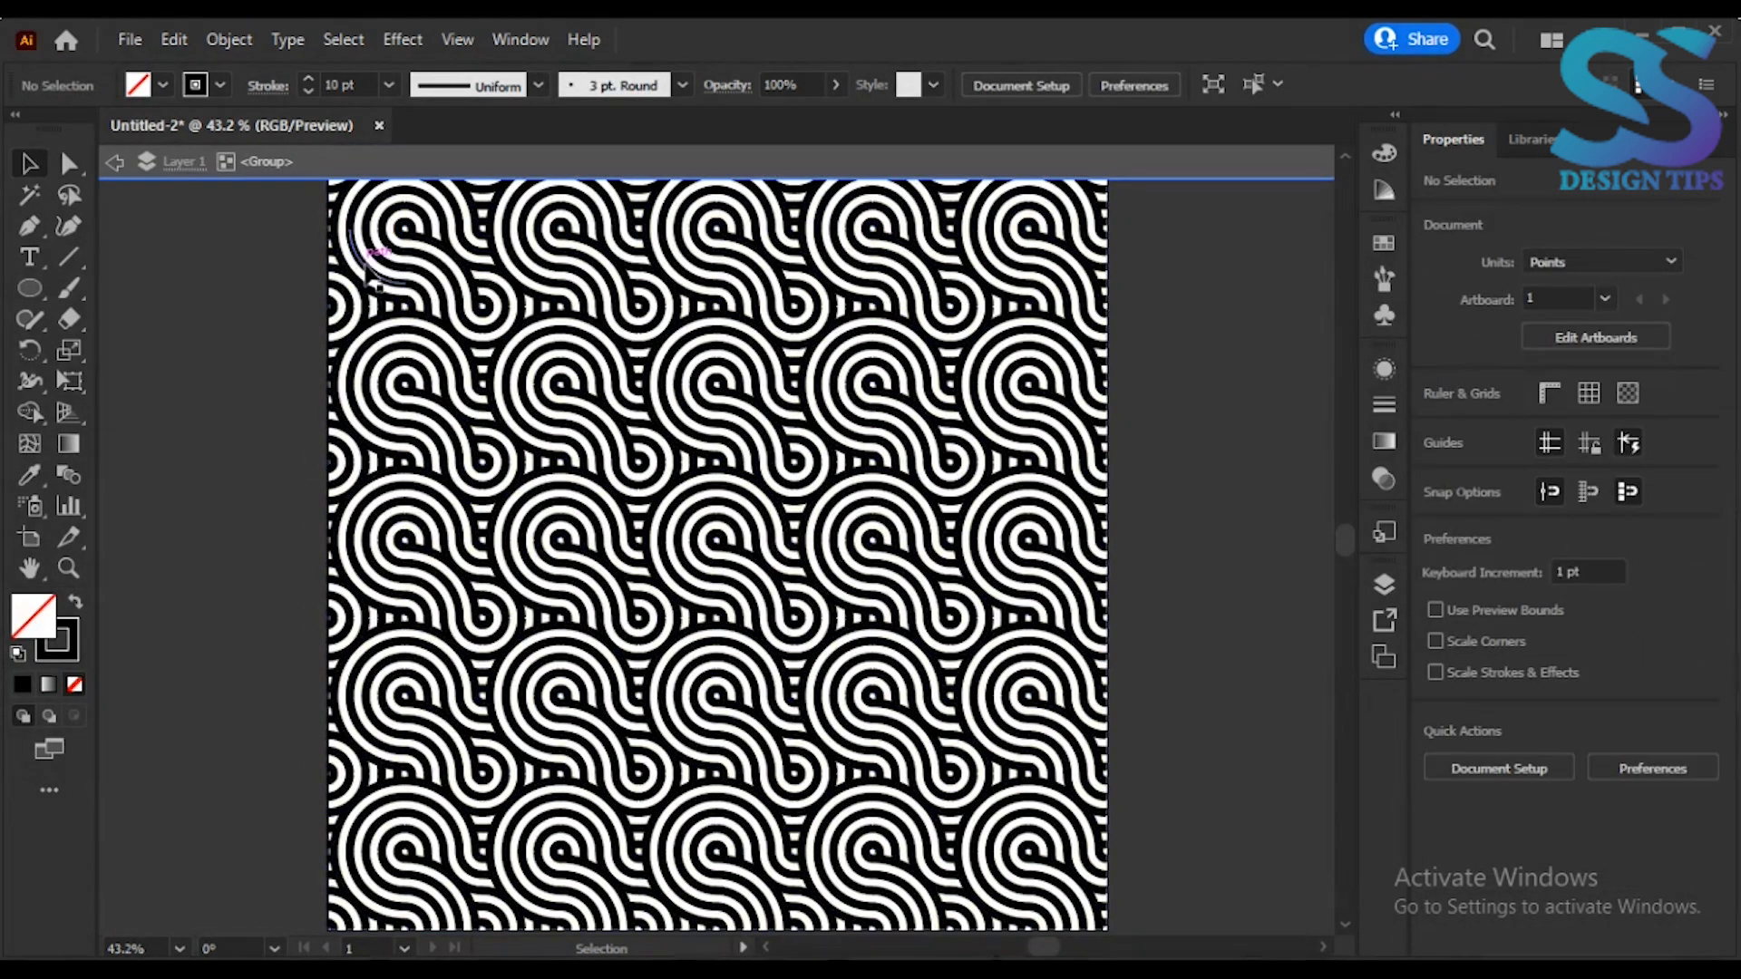
left_click(442, 260)
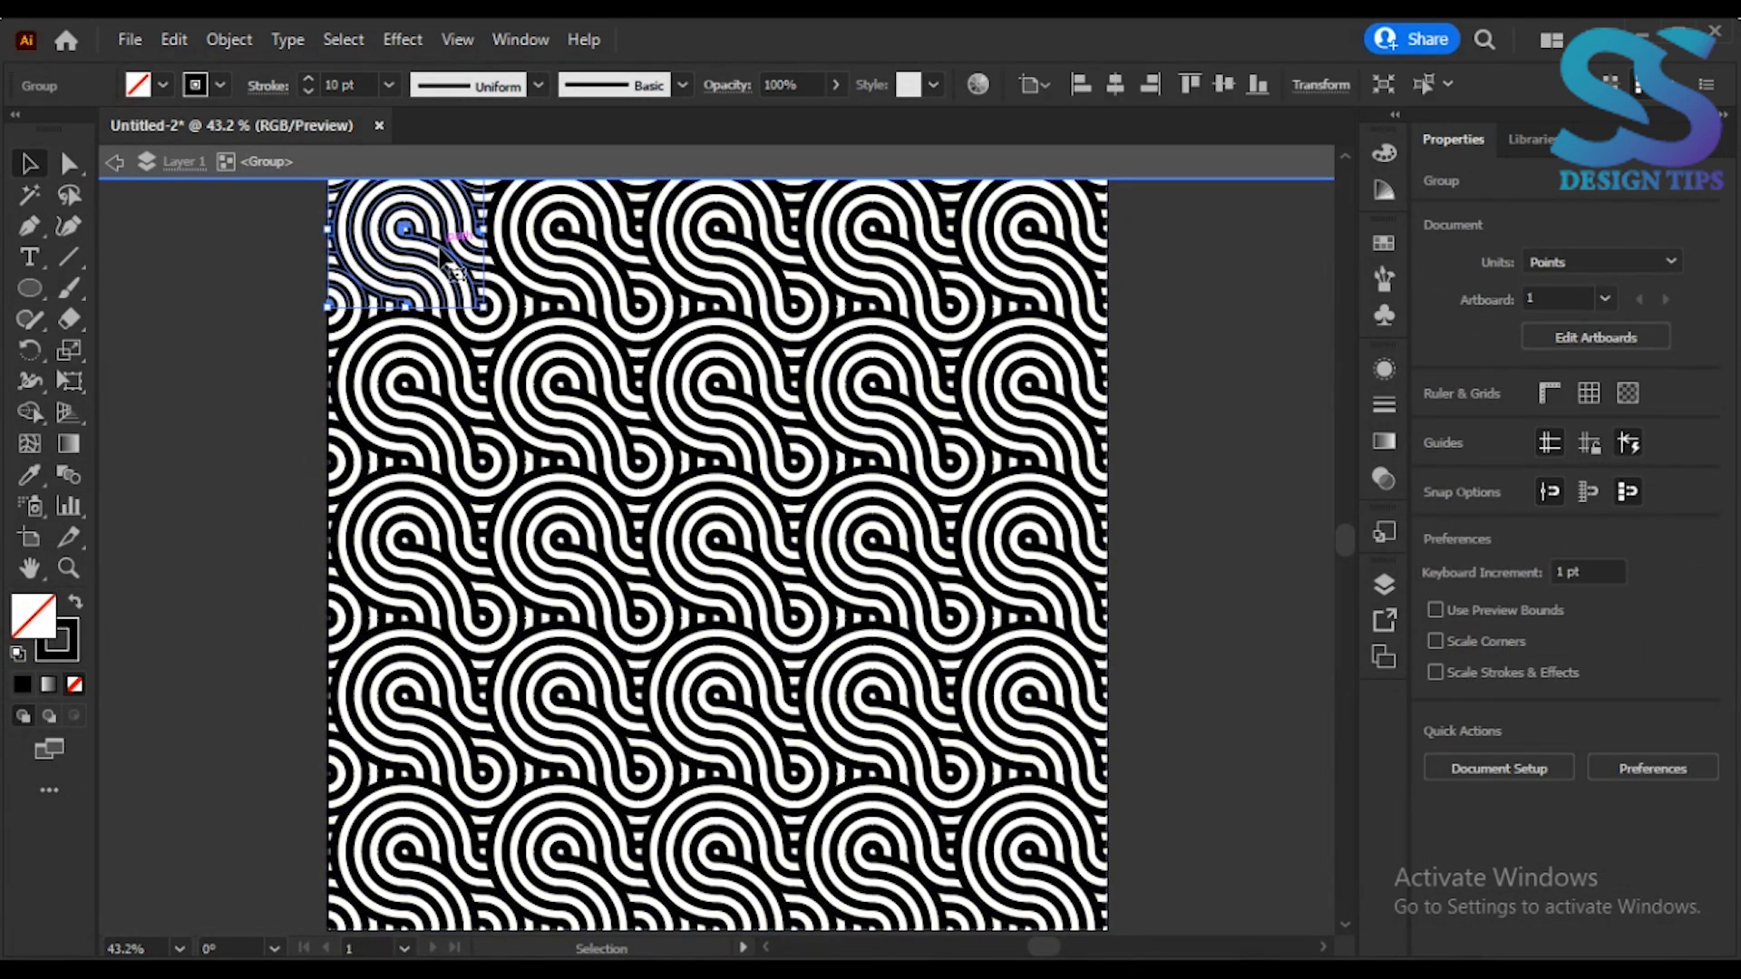
right_click(447, 261)
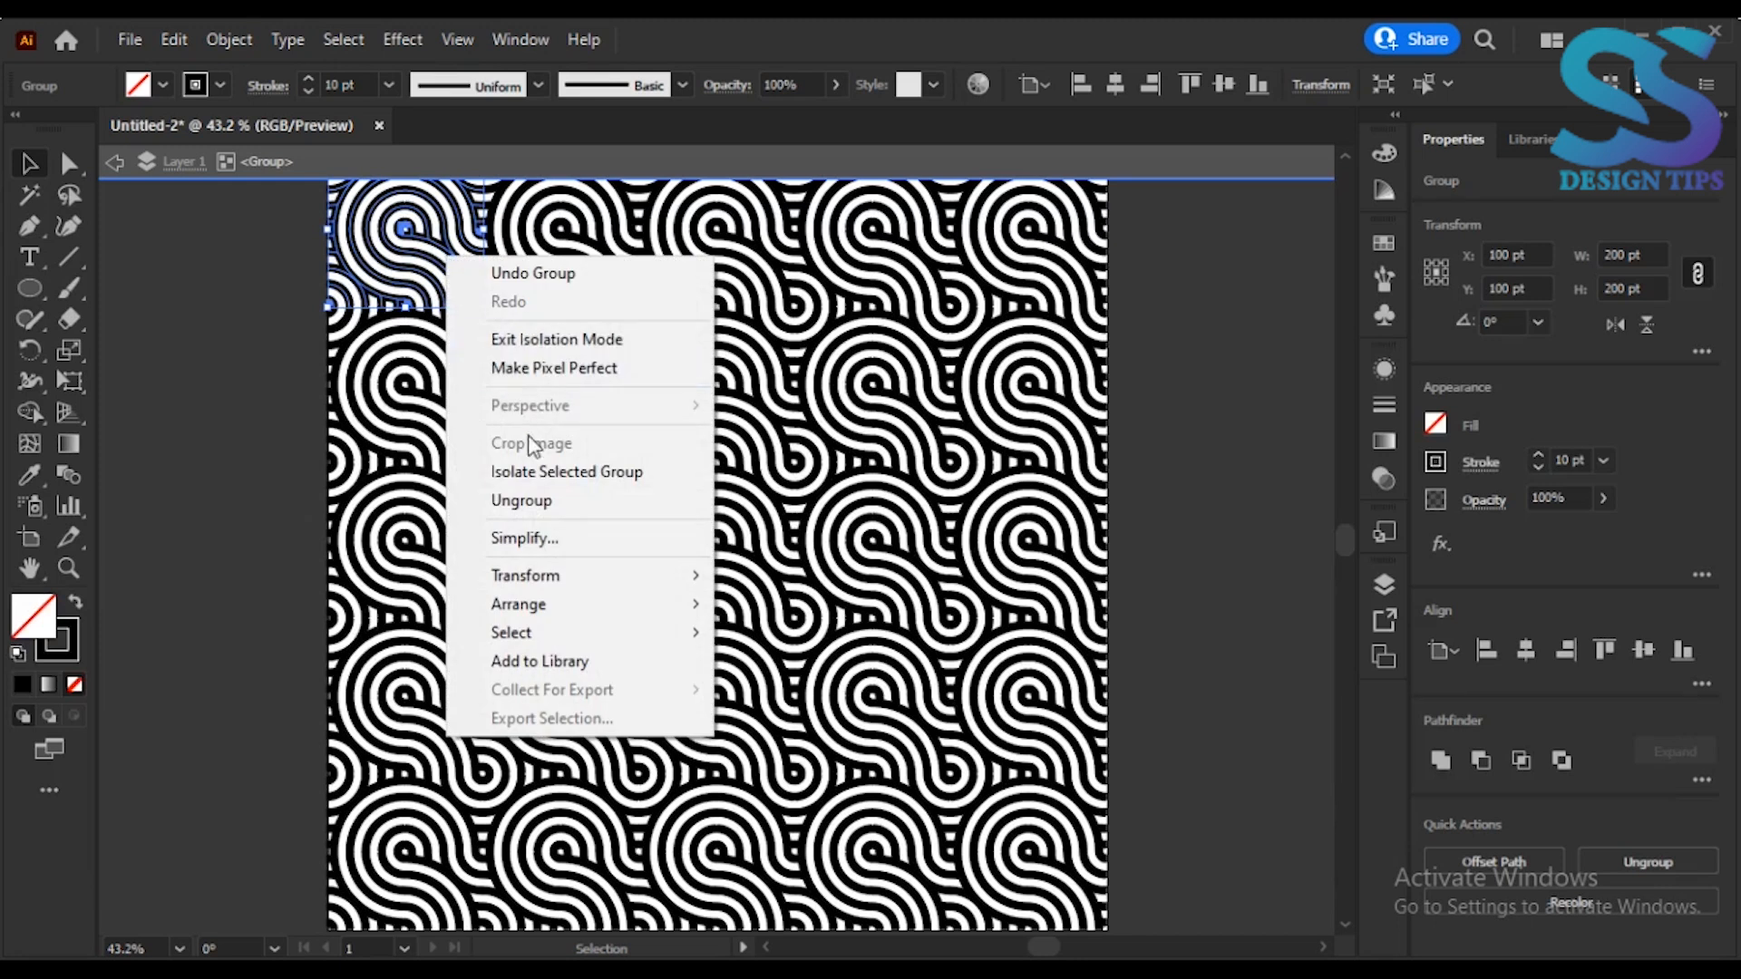
left_click(508, 498)
left_click(367, 298)
left_click(440, 265)
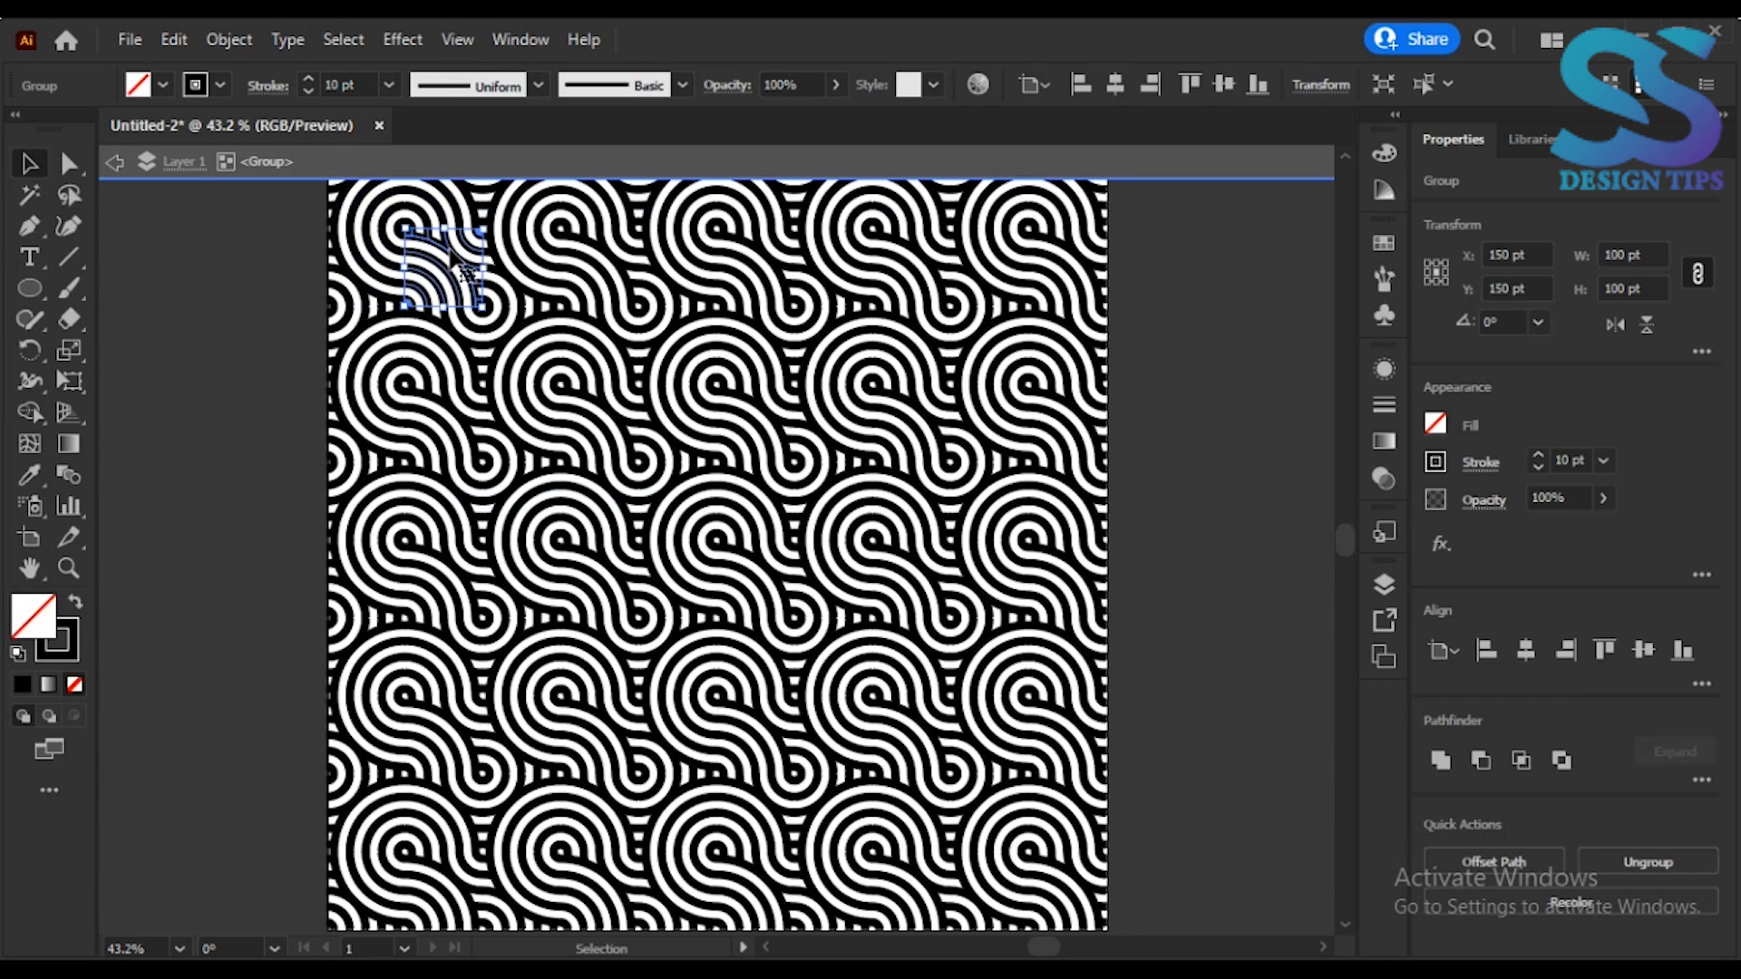
Try rotating the isolated tile, undo the rotation and the ungrouping, and exit isolation mode
left_click_drag(489, 311, 502, 232)
key("ctrl+z")
key("ctrl+z")
double_click(209, 354)
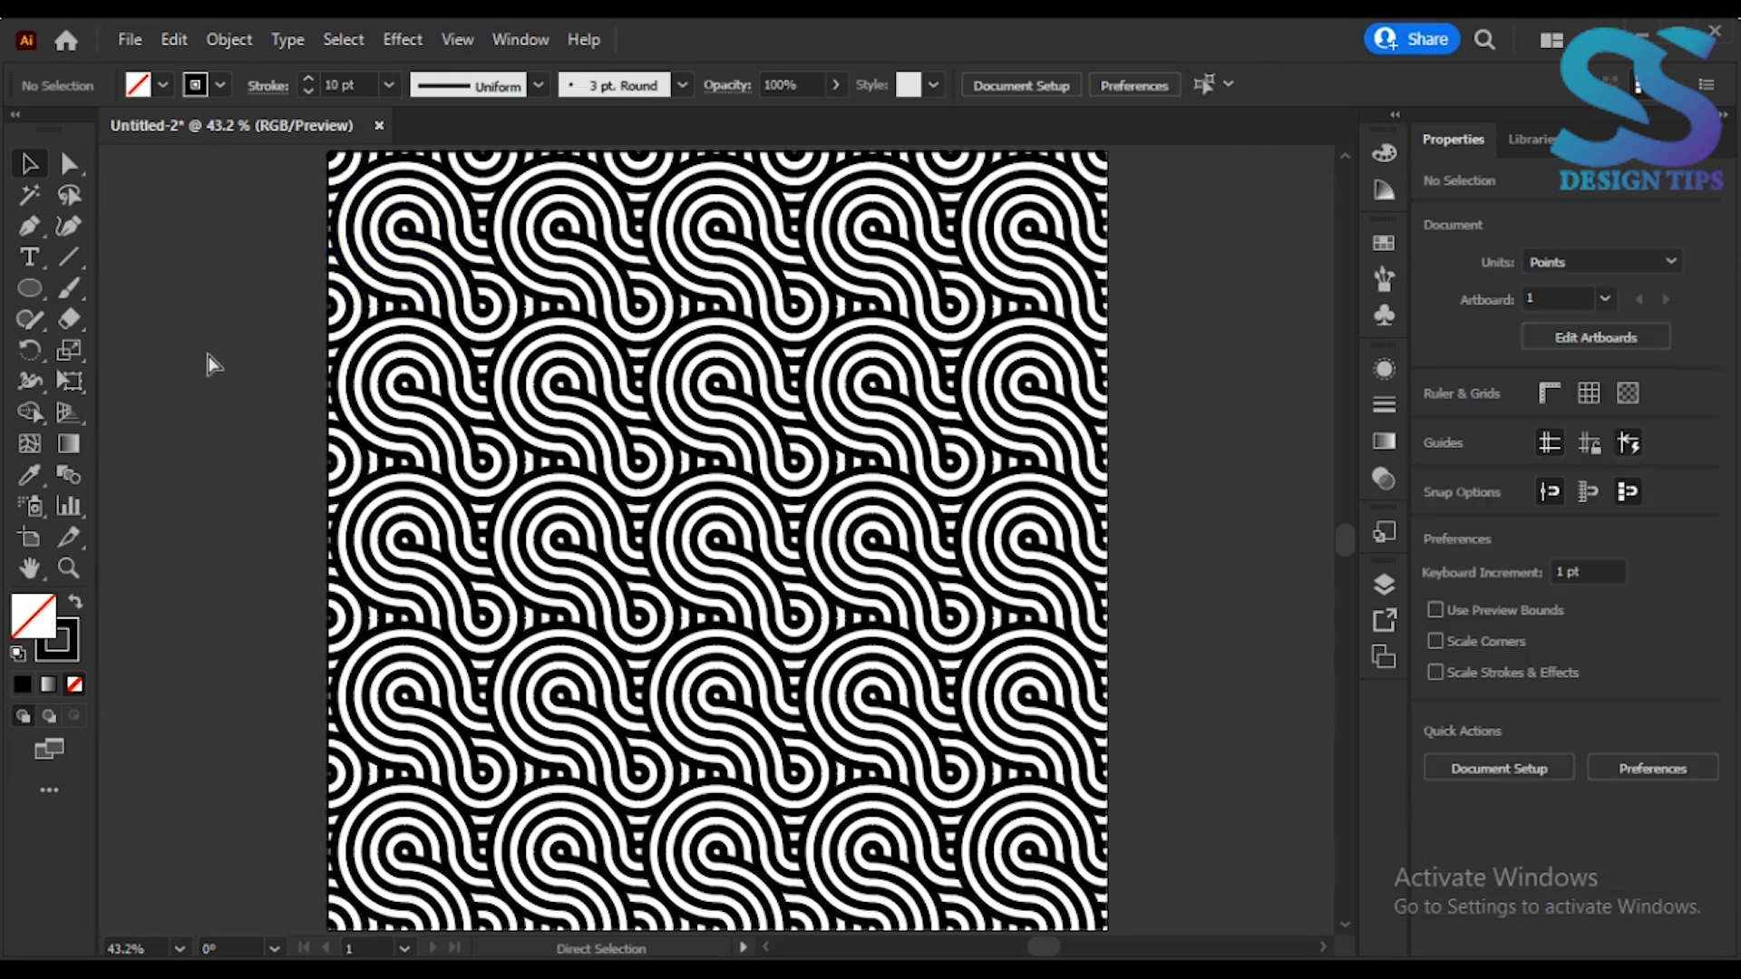